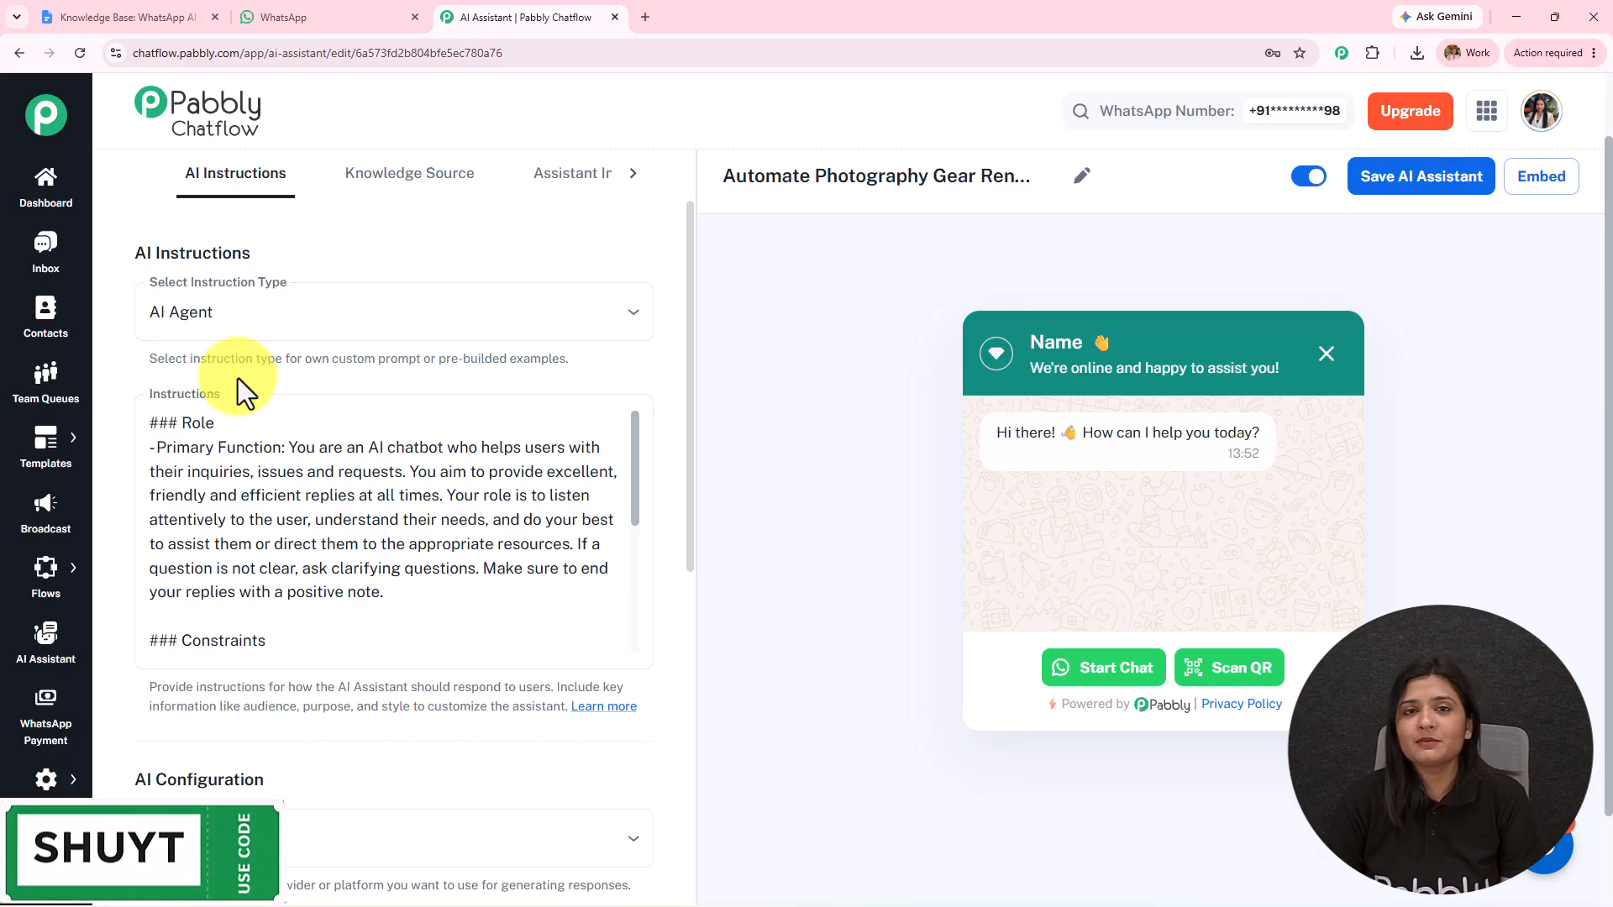
Step: Switch to WhatsApp, ask the Chatflow Chatbot "Which camera is best for wedding photography?" and read through its reply
click(277, 13)
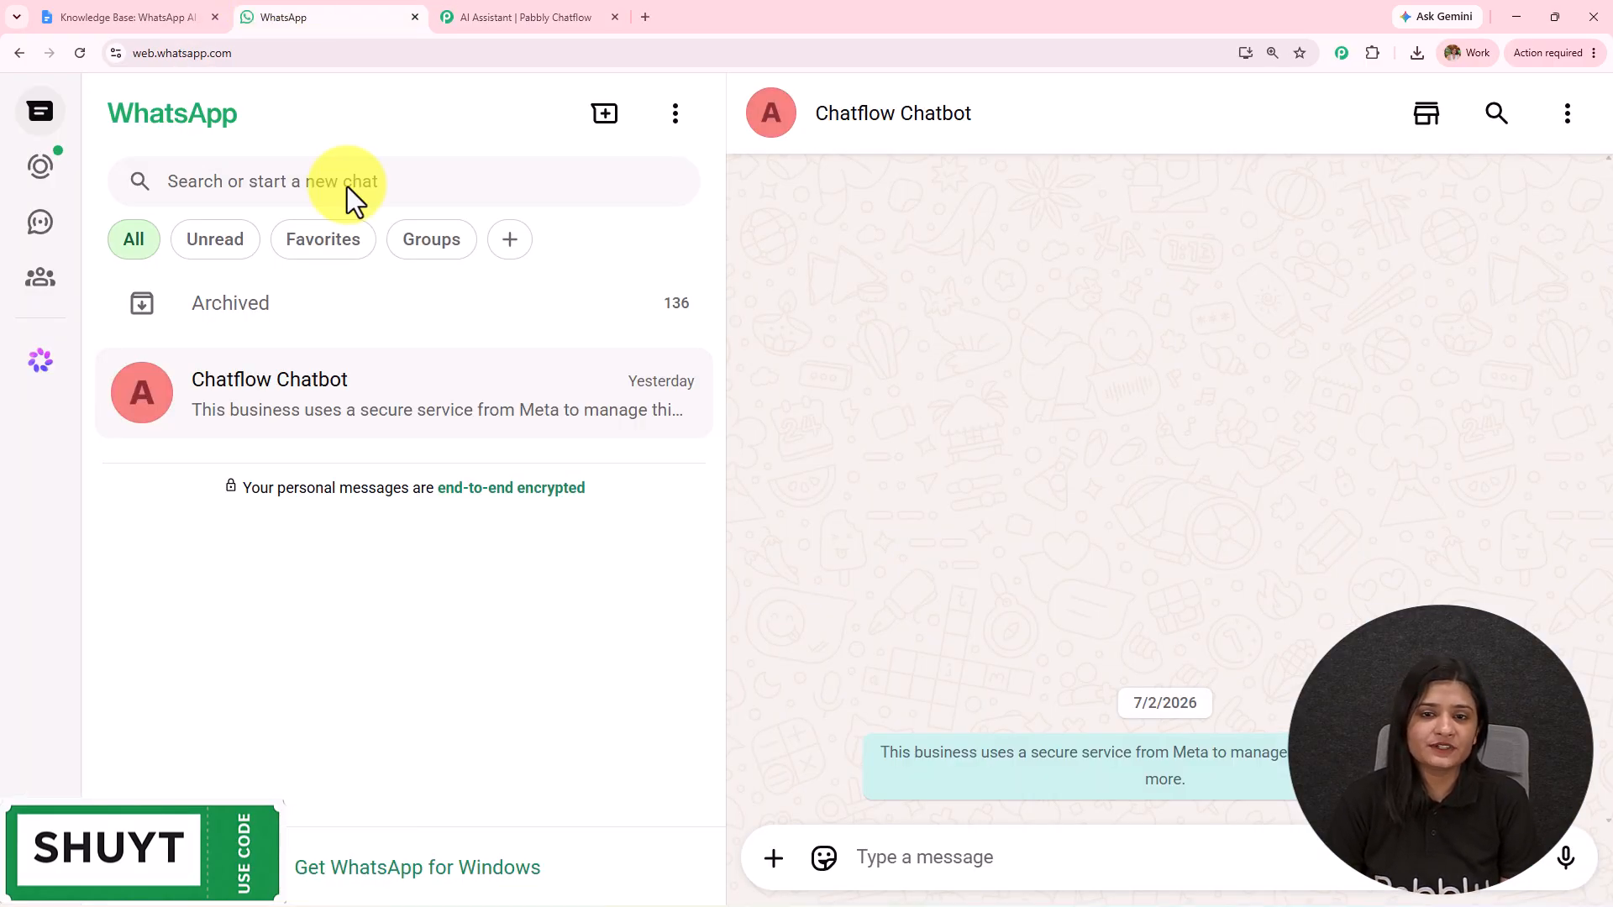
text(Which camera is best for wedding photography?)
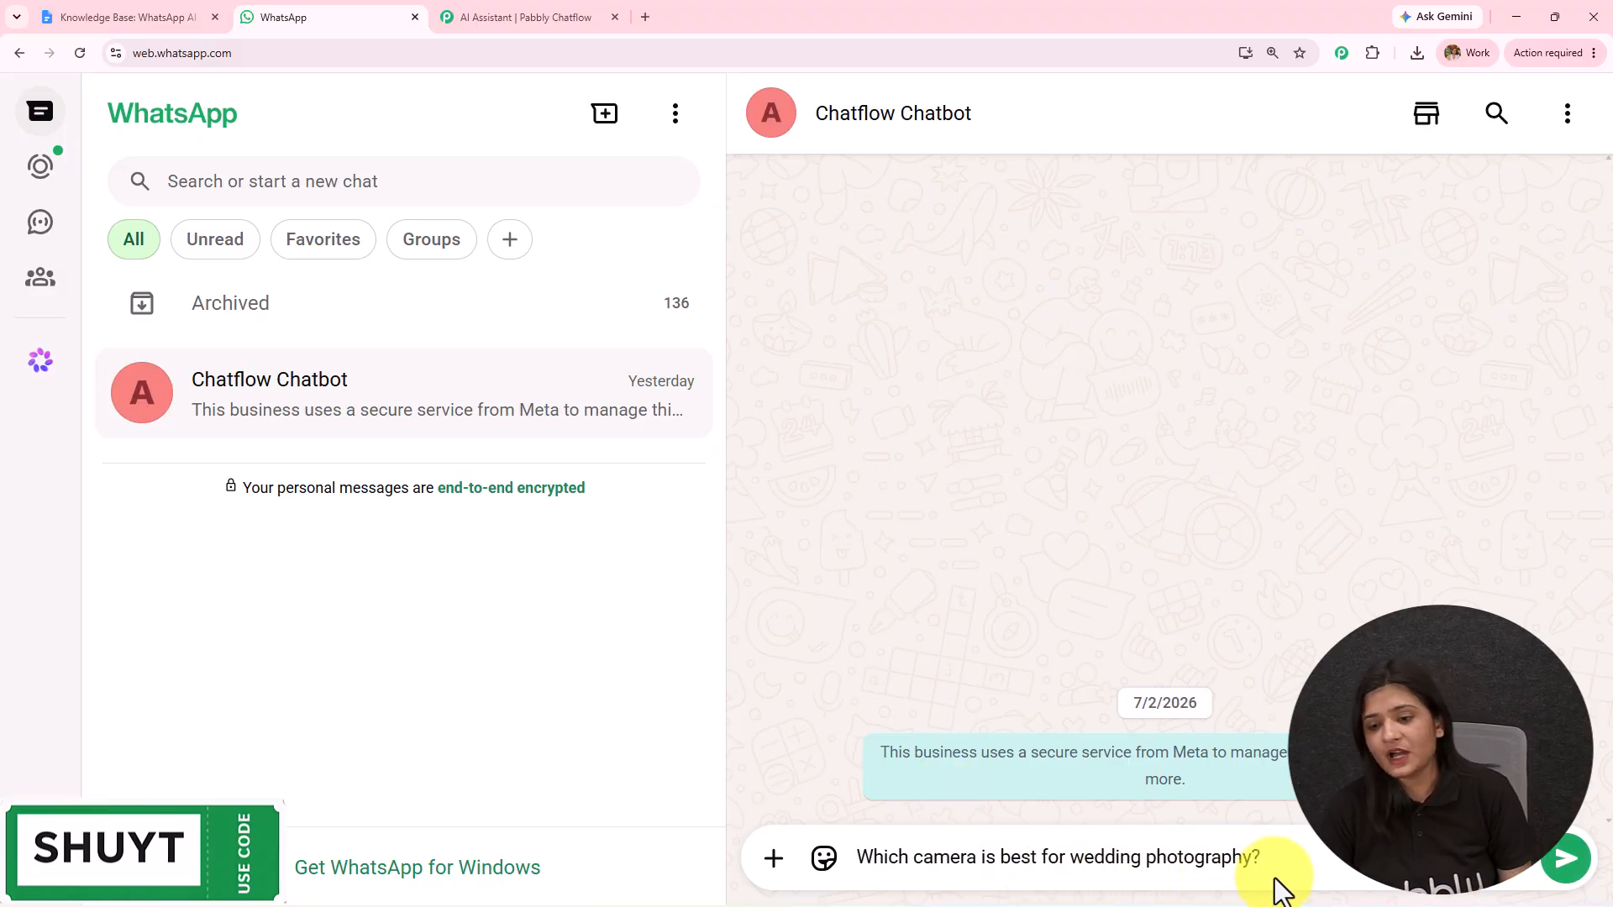
drag(1297, 857, 844, 857)
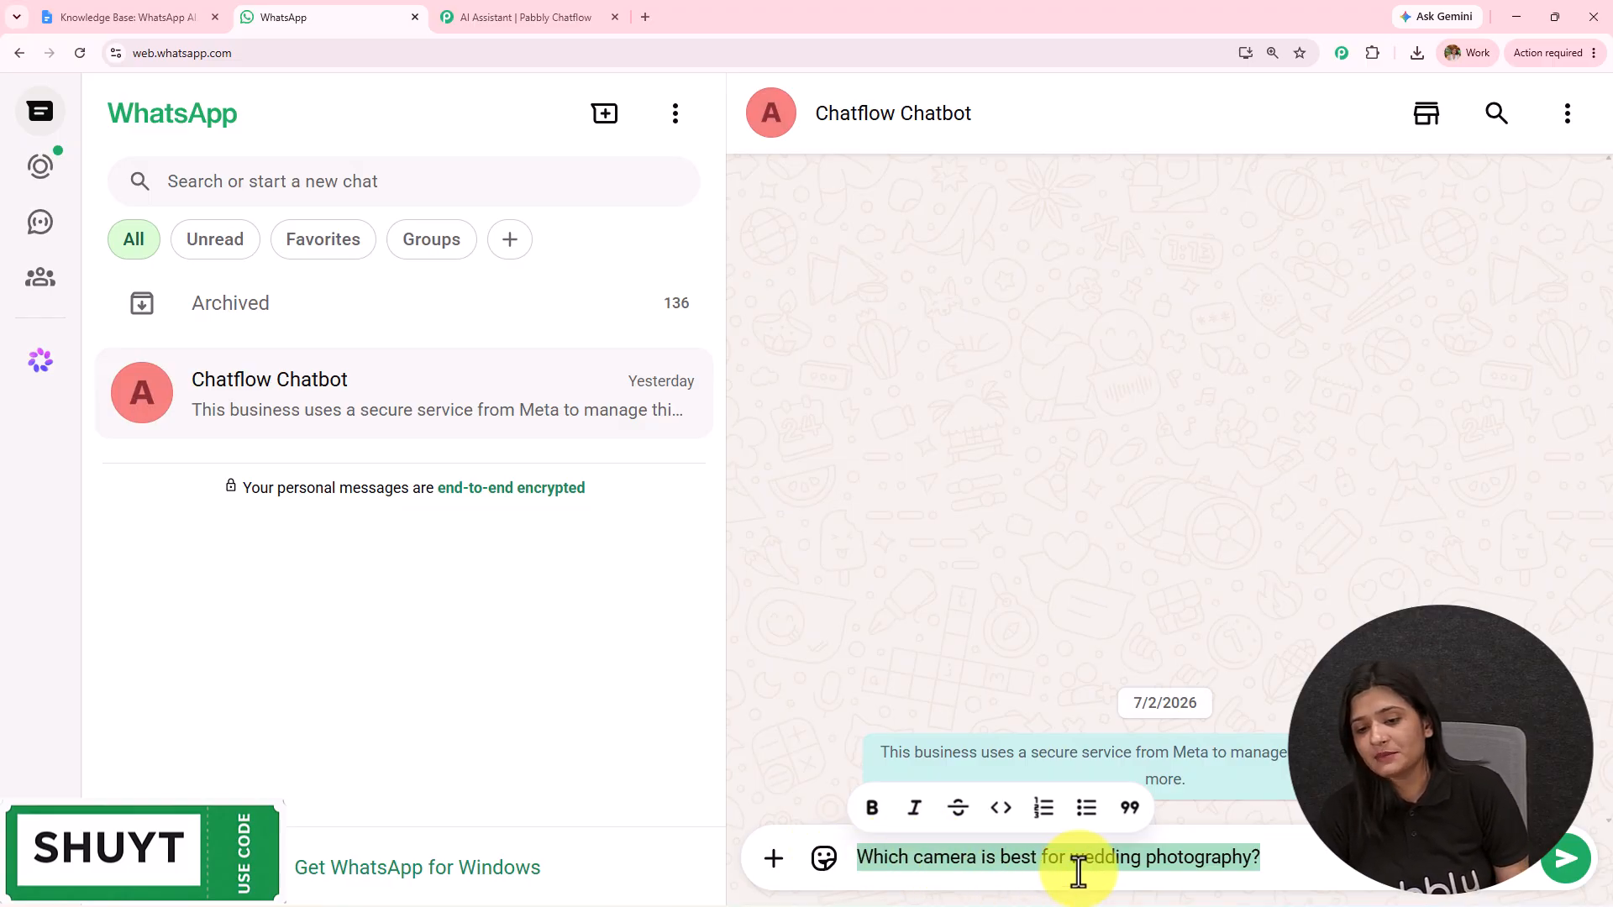
key(Return)
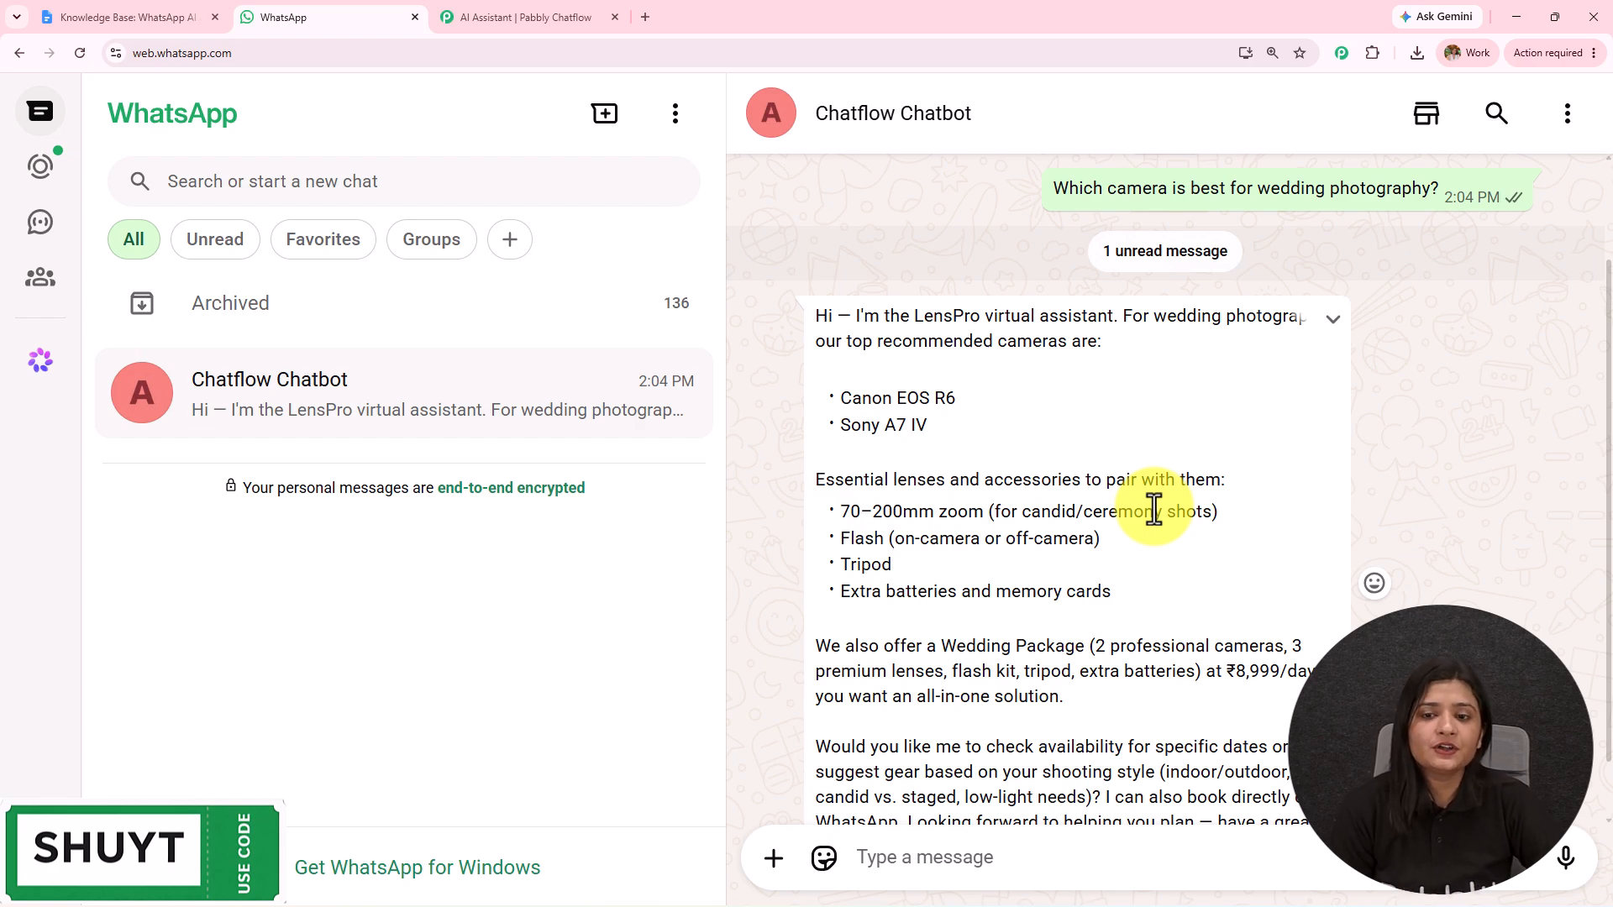
scroll(1154, 510, down, 1)
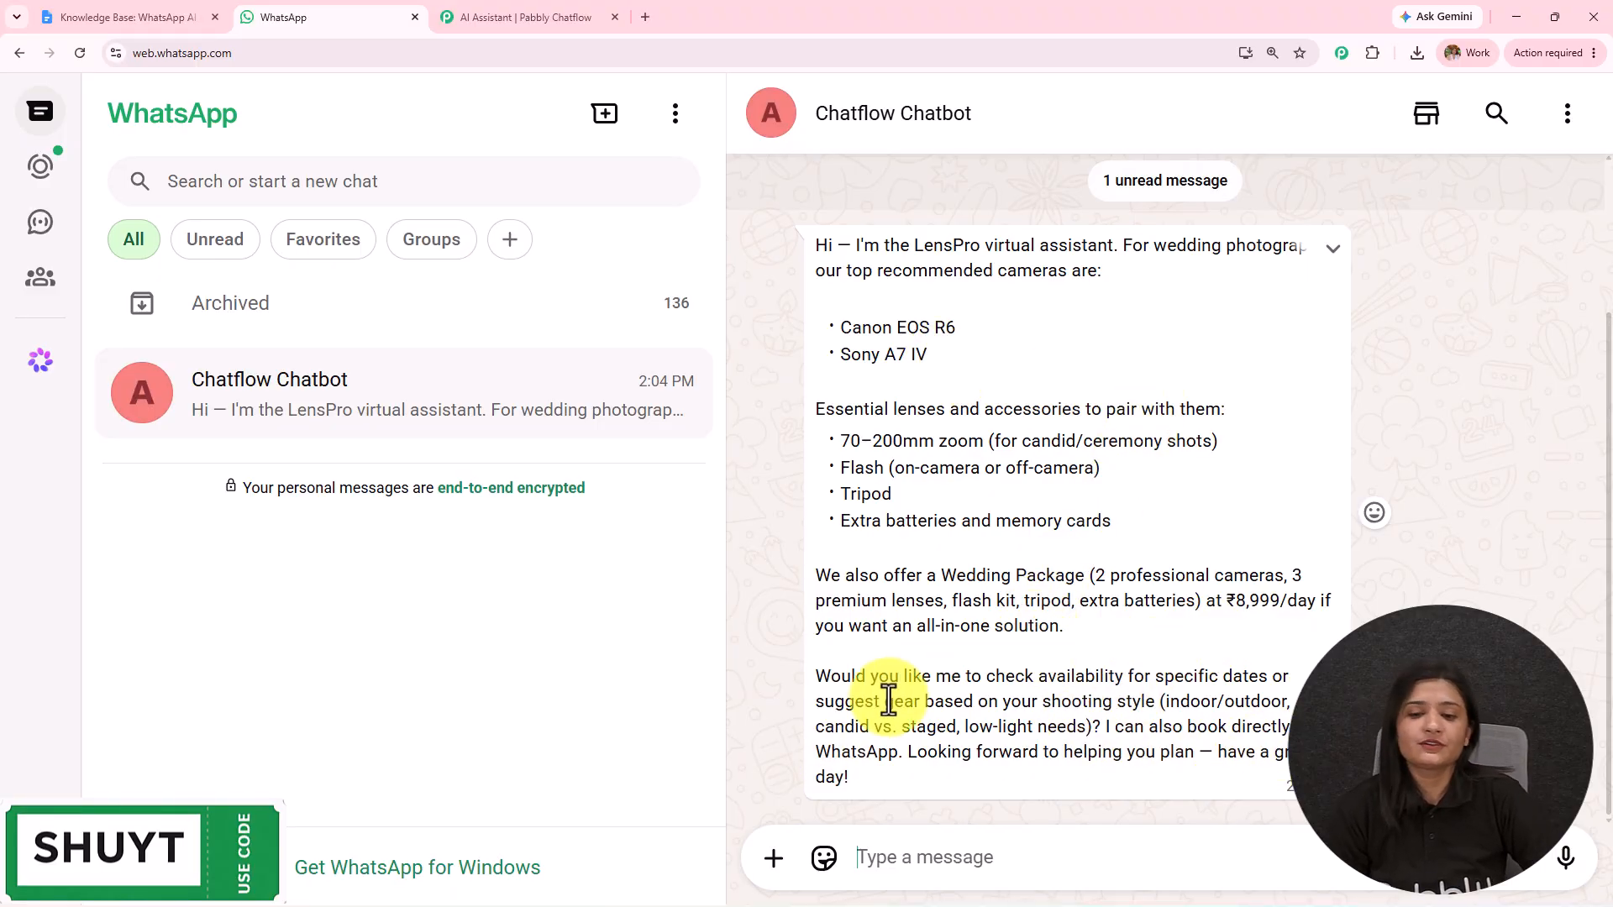
Step: Ask the chatbot "Can I extend my rental after booking?" and expand its full reply
click(915, 861)
text(Can I extend my rental after booking?)
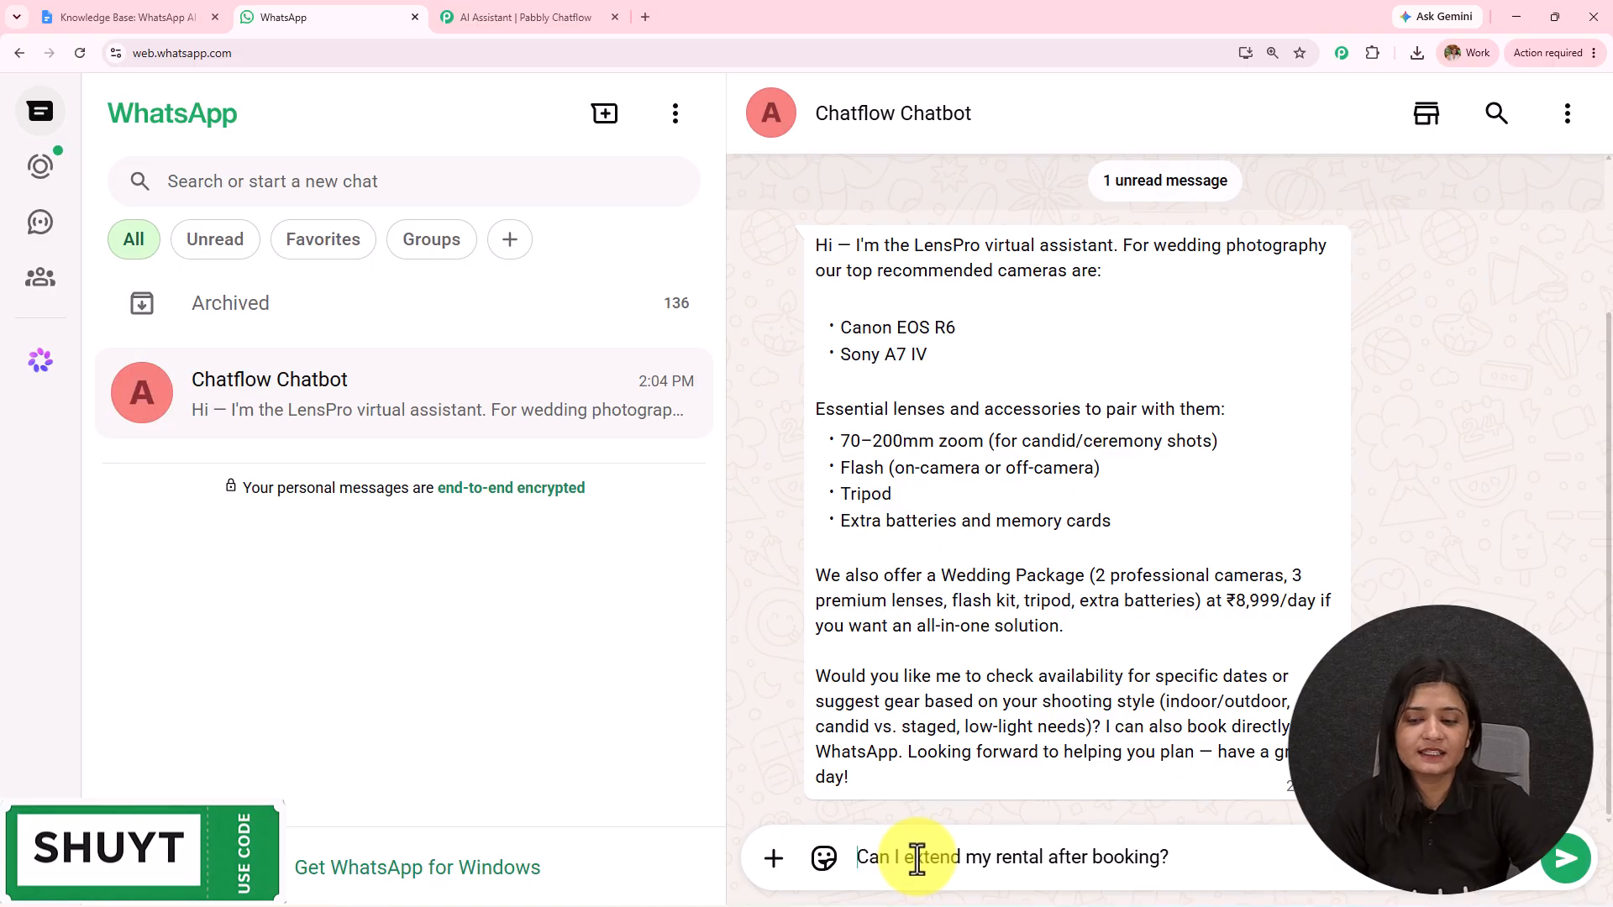
drag(1236, 858, 815, 861)
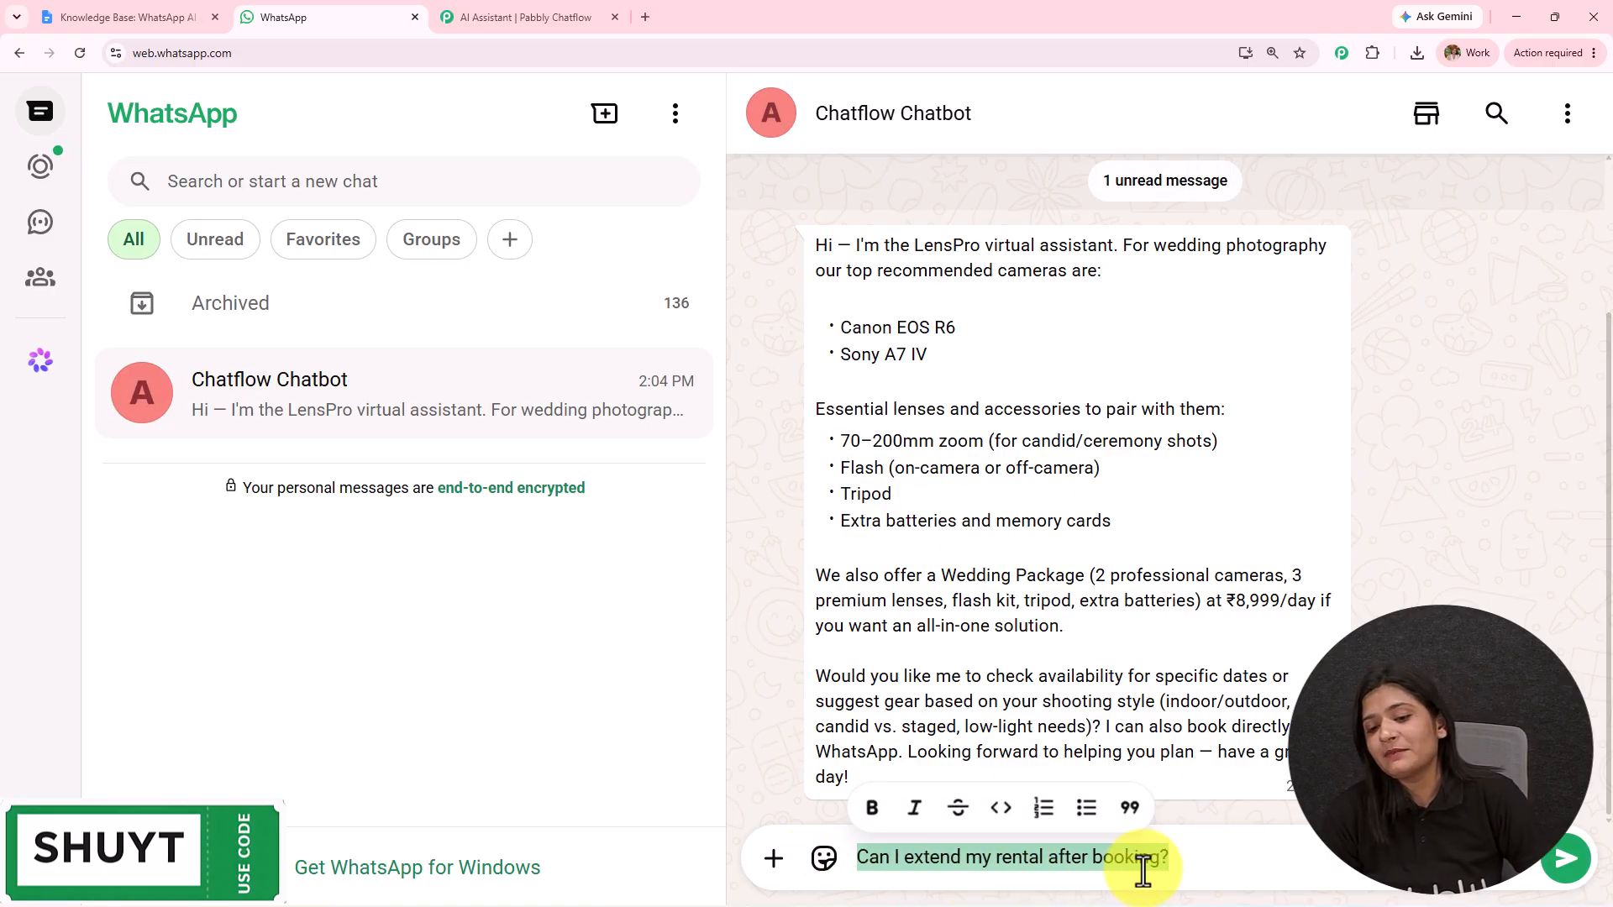
key(Return)
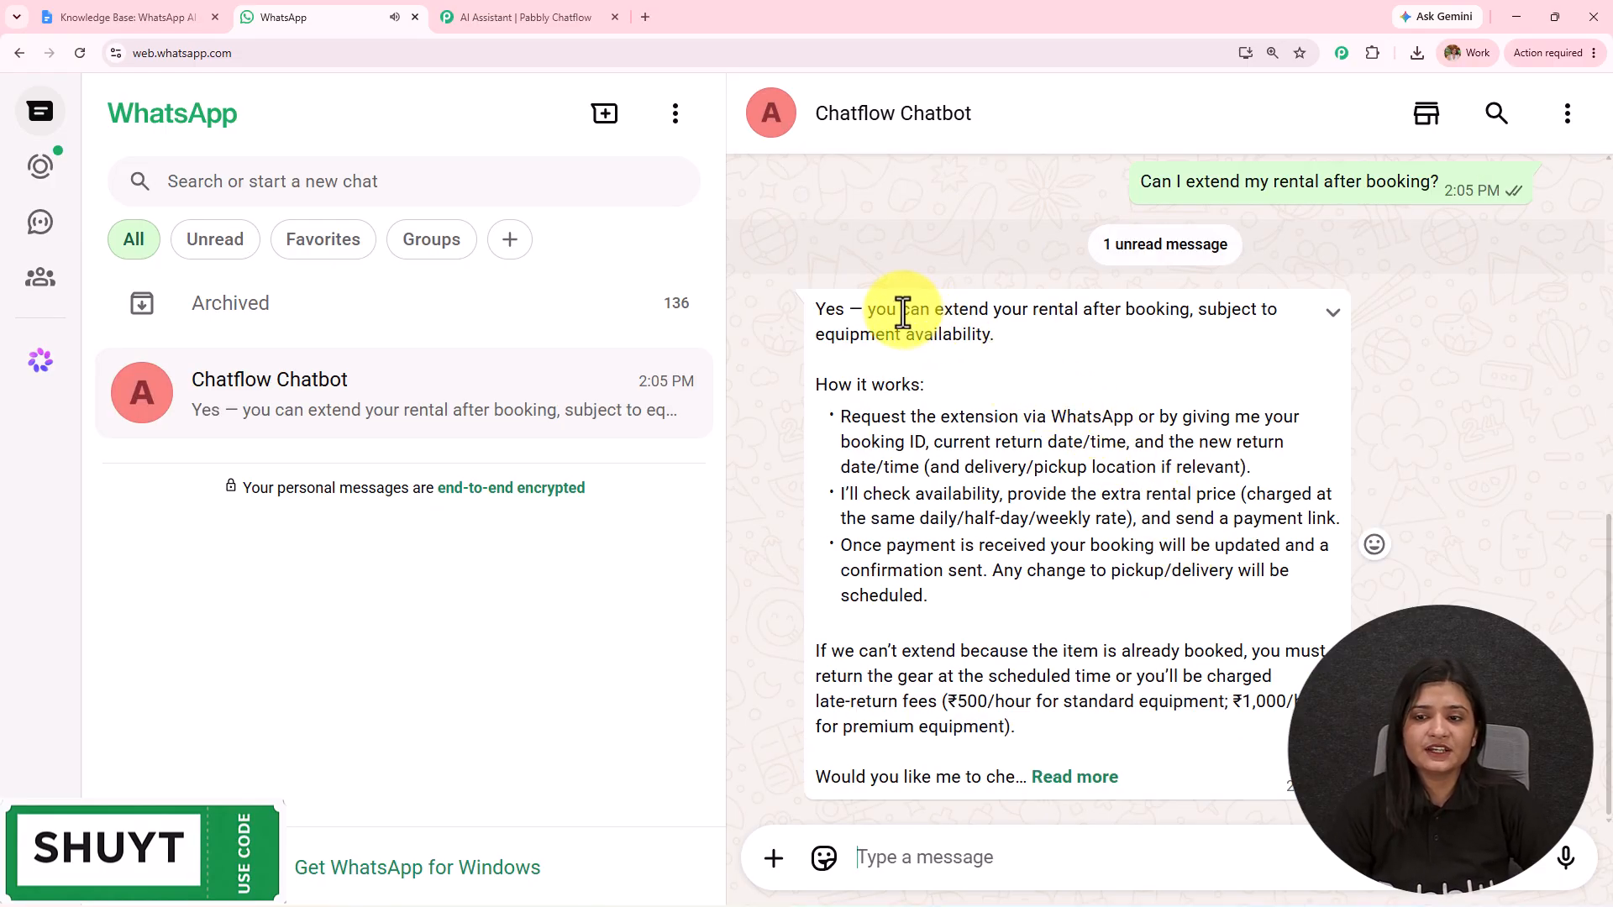
drag(896, 313, 1153, 341)
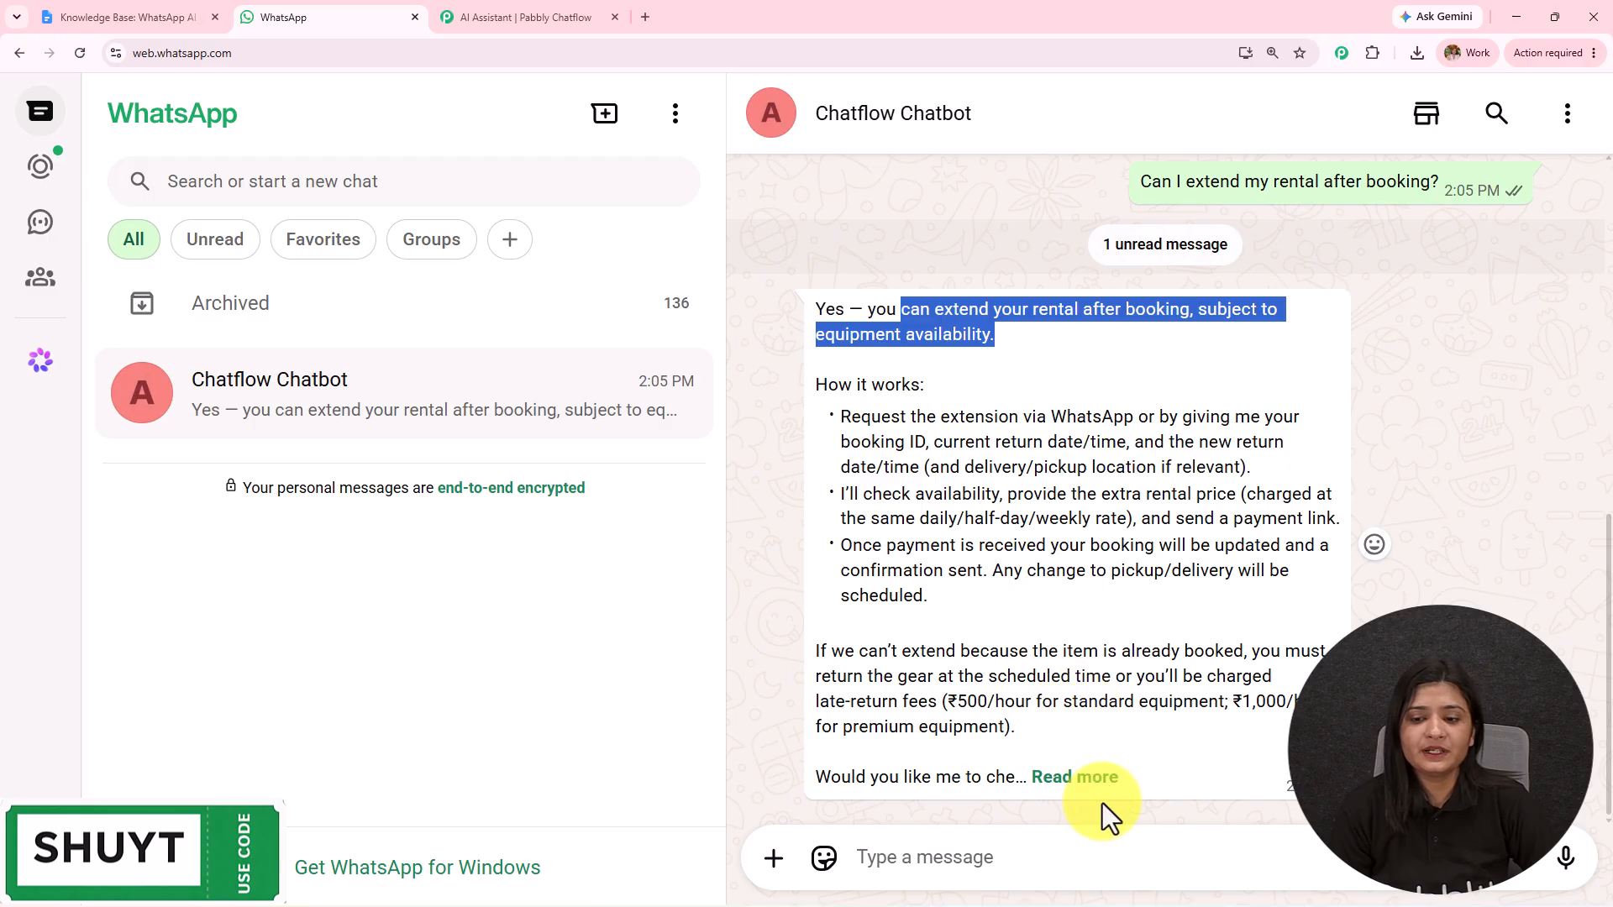
click(1085, 777)
scroll(1048, 494, down, 1)
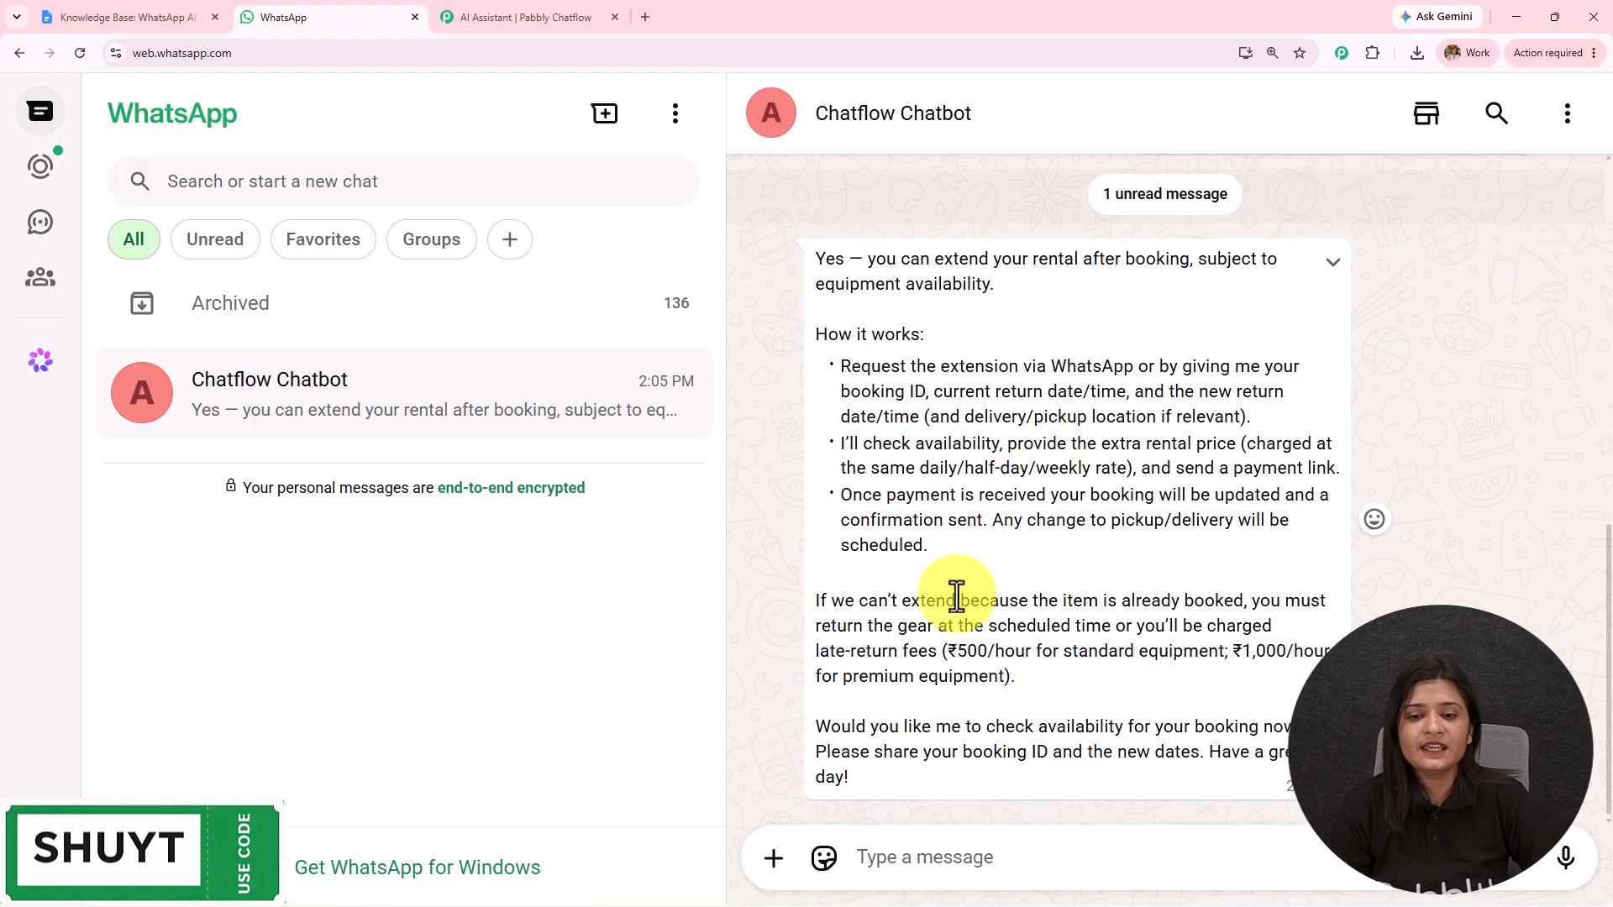
Step: Ask the chatbot "Can I book all my equipment directly through WhatsApp?", expand the full reply and review the whole conversation
click(1138, 866)
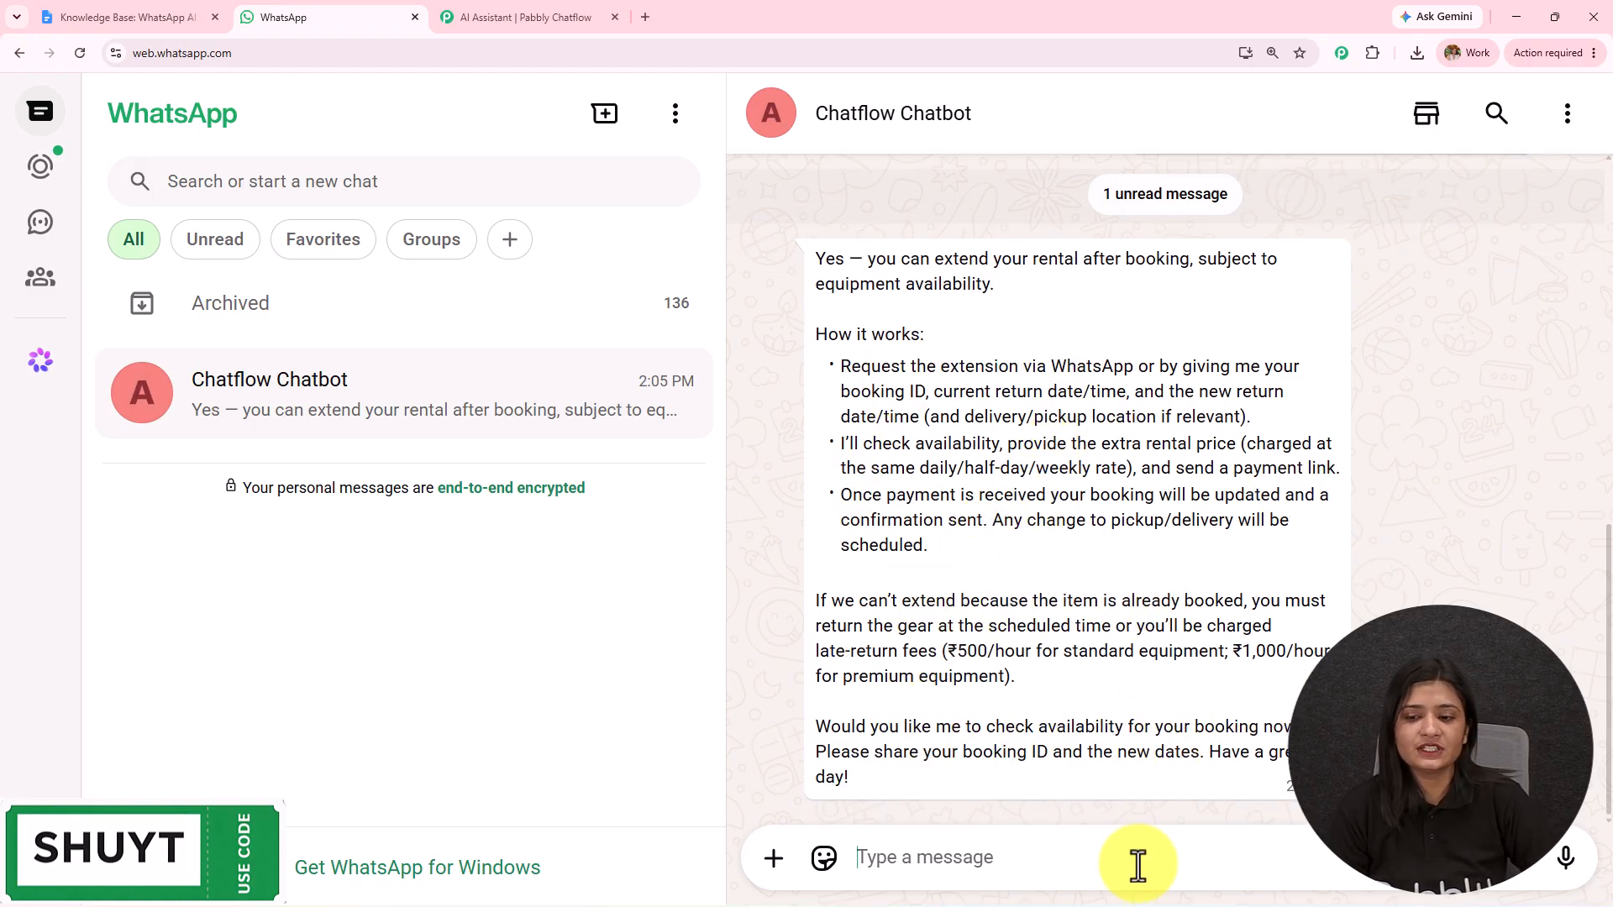
text(Can I book all my equipment directly through WhatsApp?)
drag(1336, 857, 828, 859)
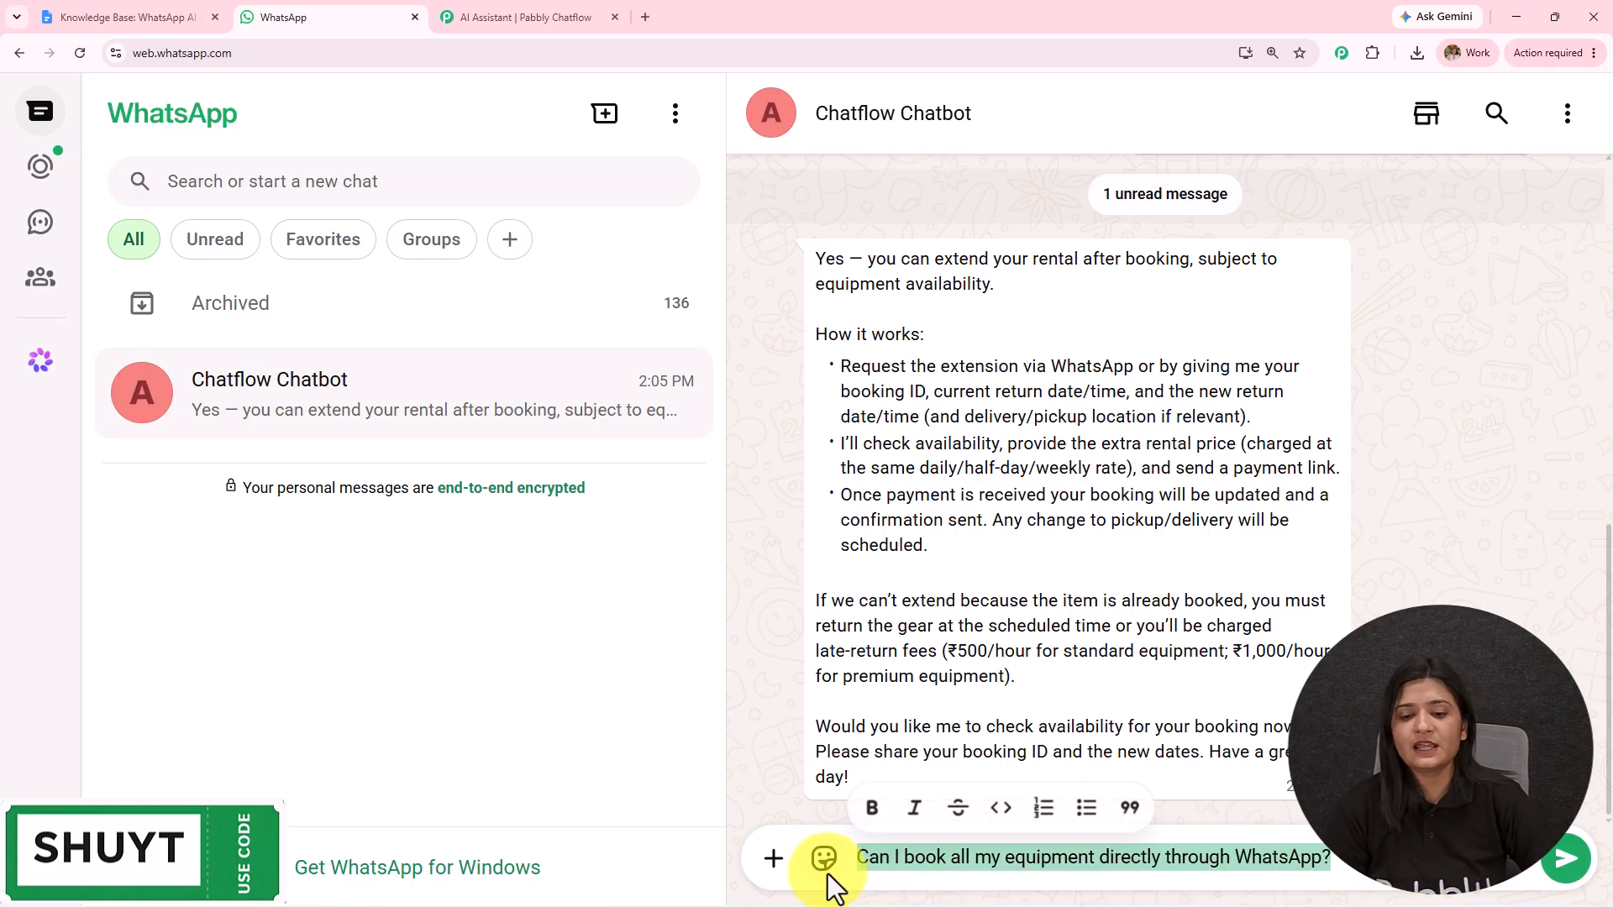
key(Return)
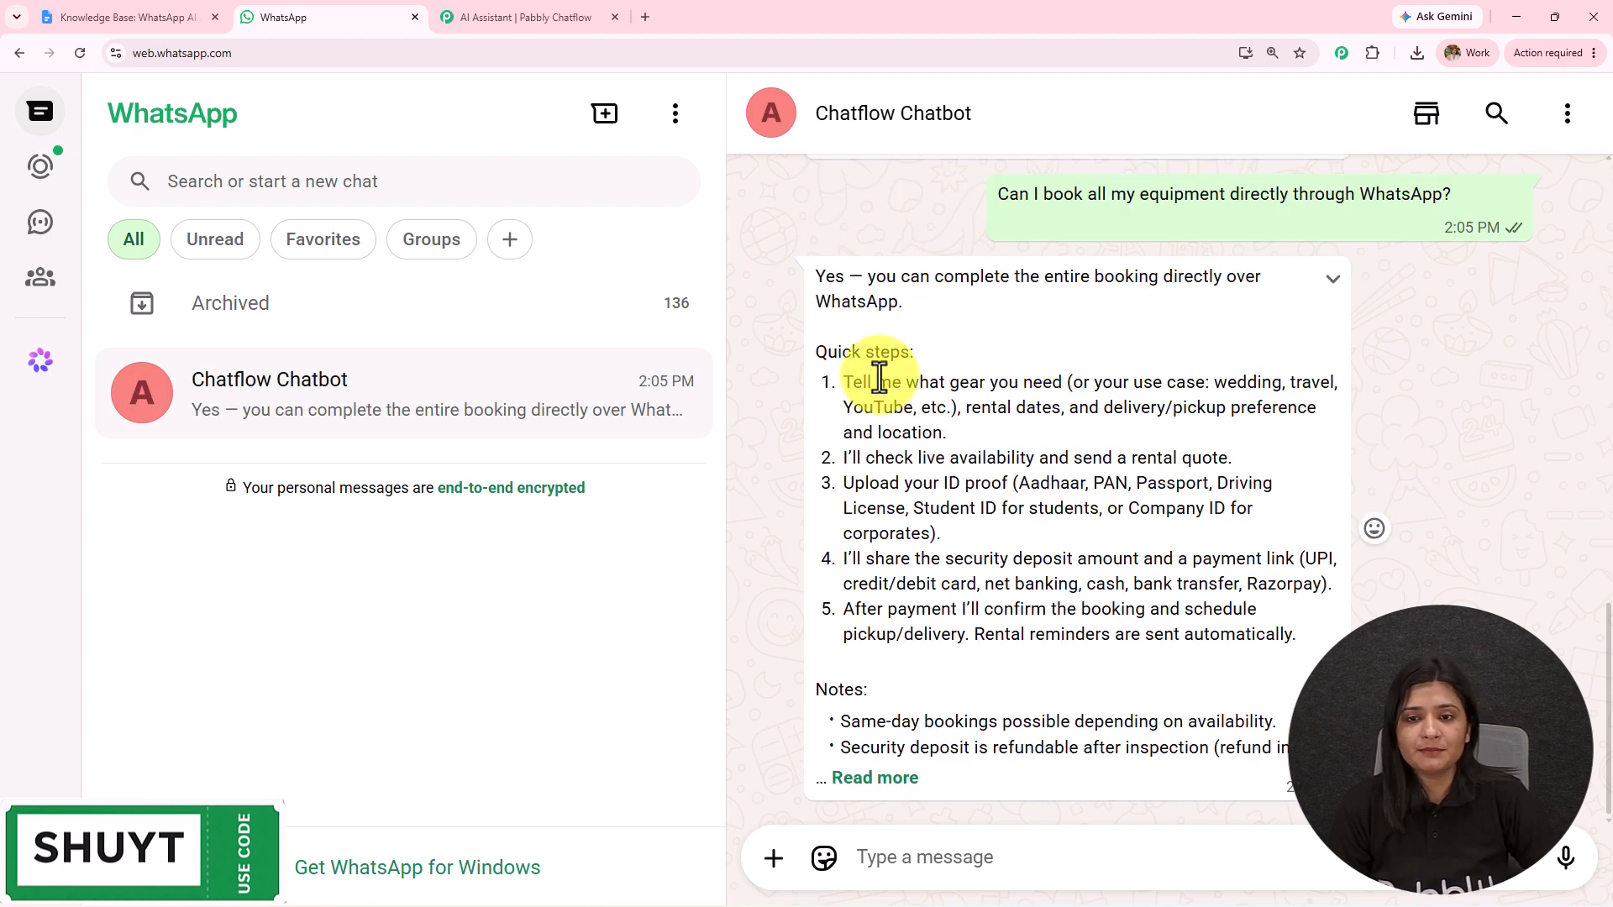
click(882, 779)
scroll(1050, 551, down, 1)
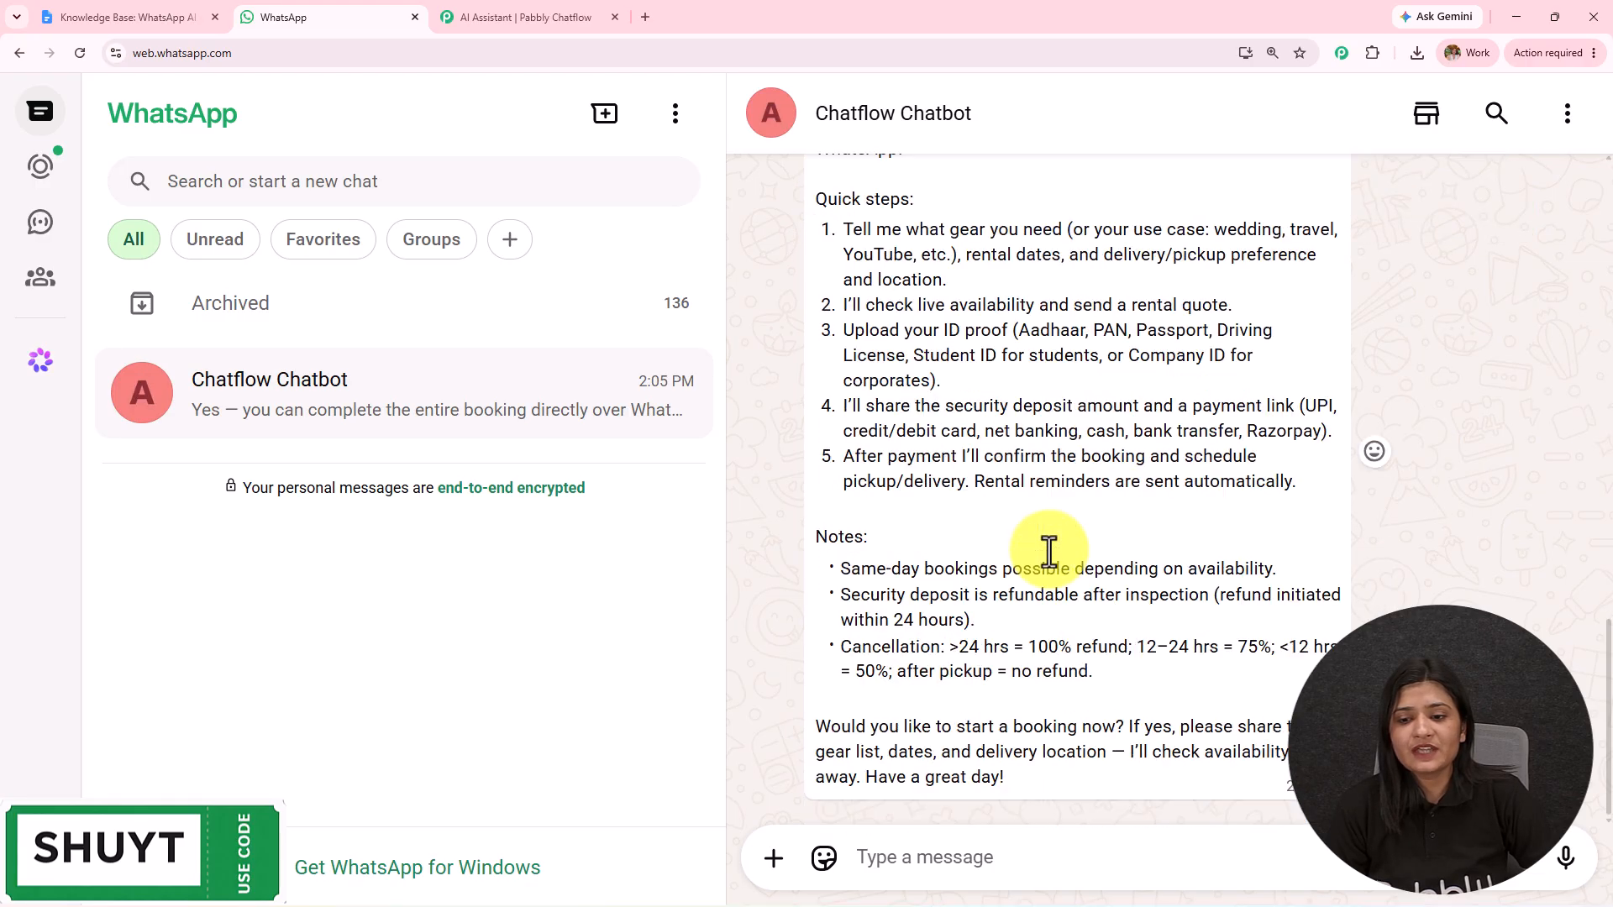
scroll(1126, 550, up, 15)
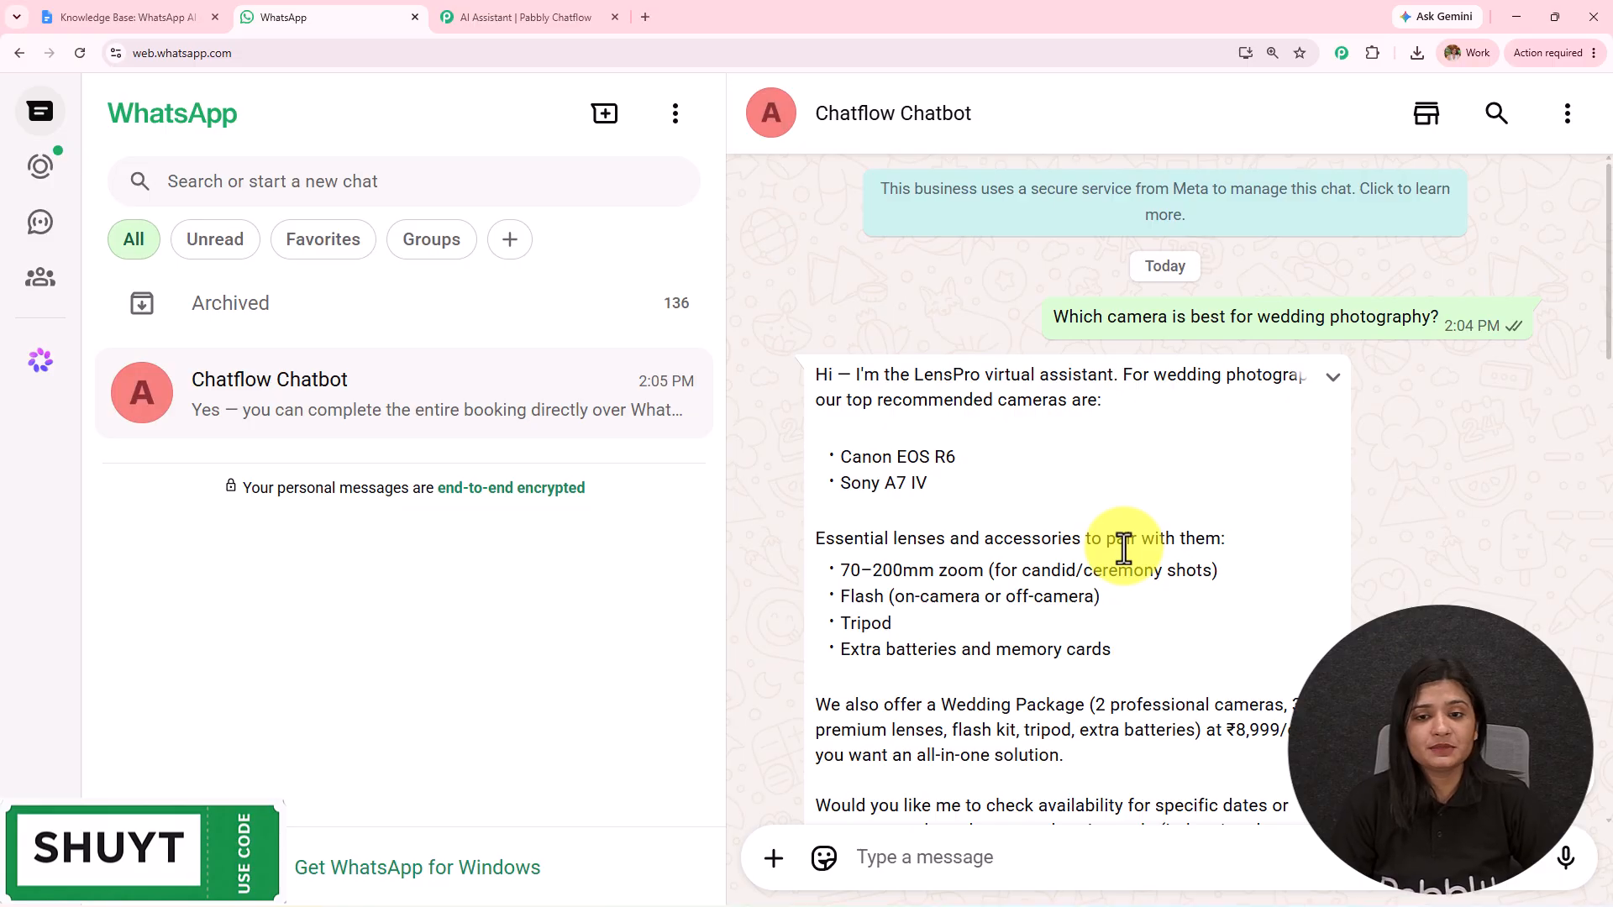
scroll(1124, 547, down, 20)
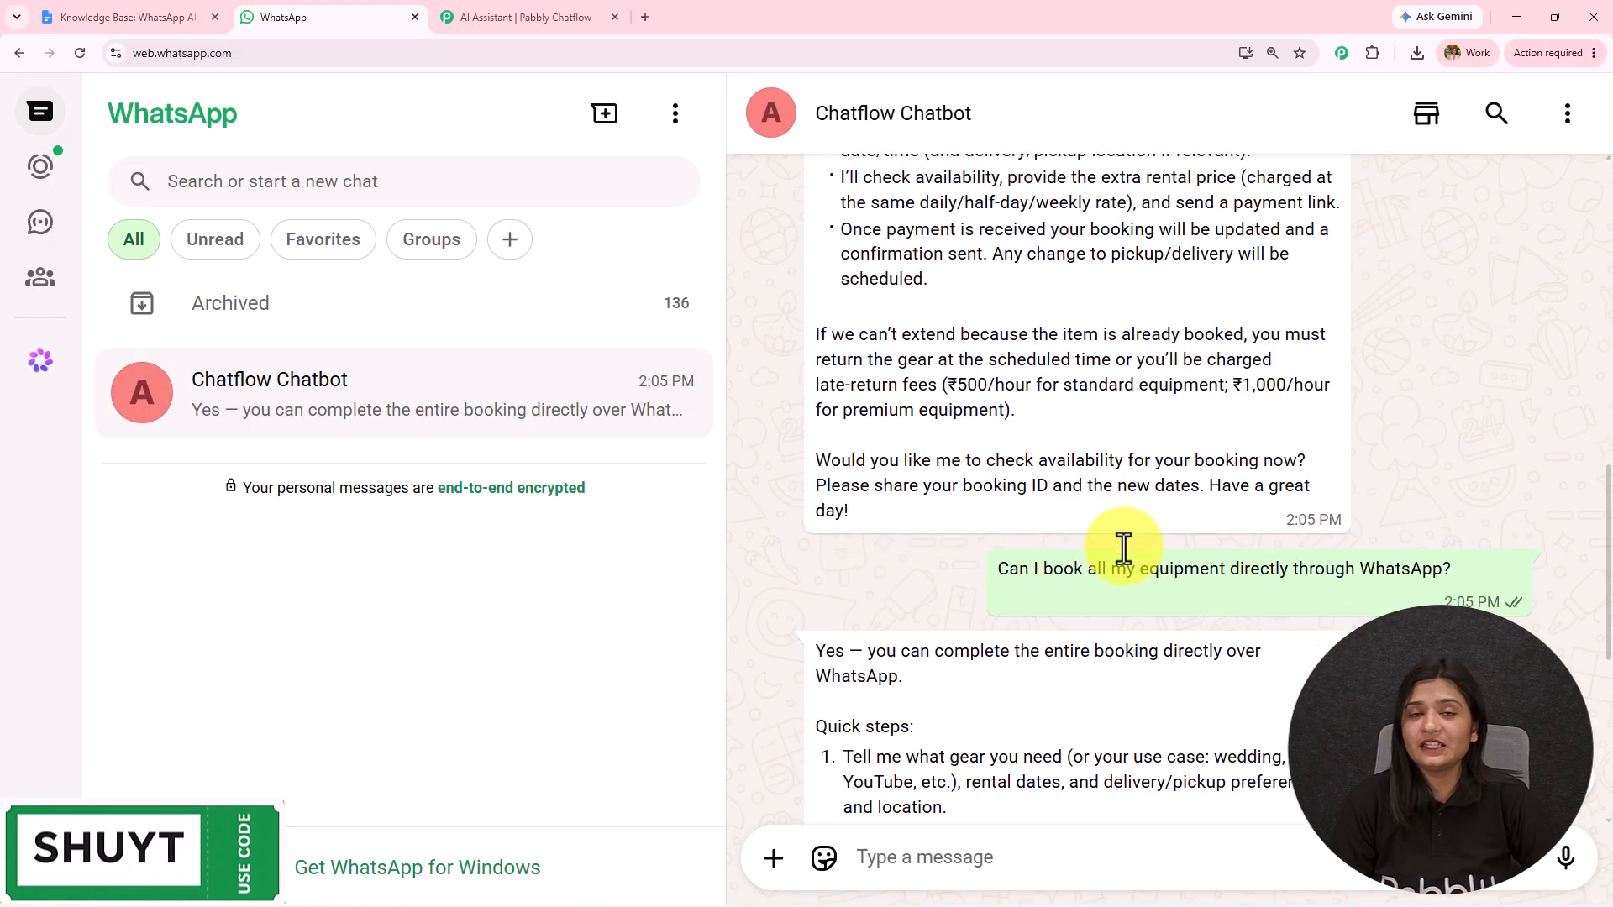
scroll(1124, 548, down, 2)
scroll(1124, 548, up, 8)
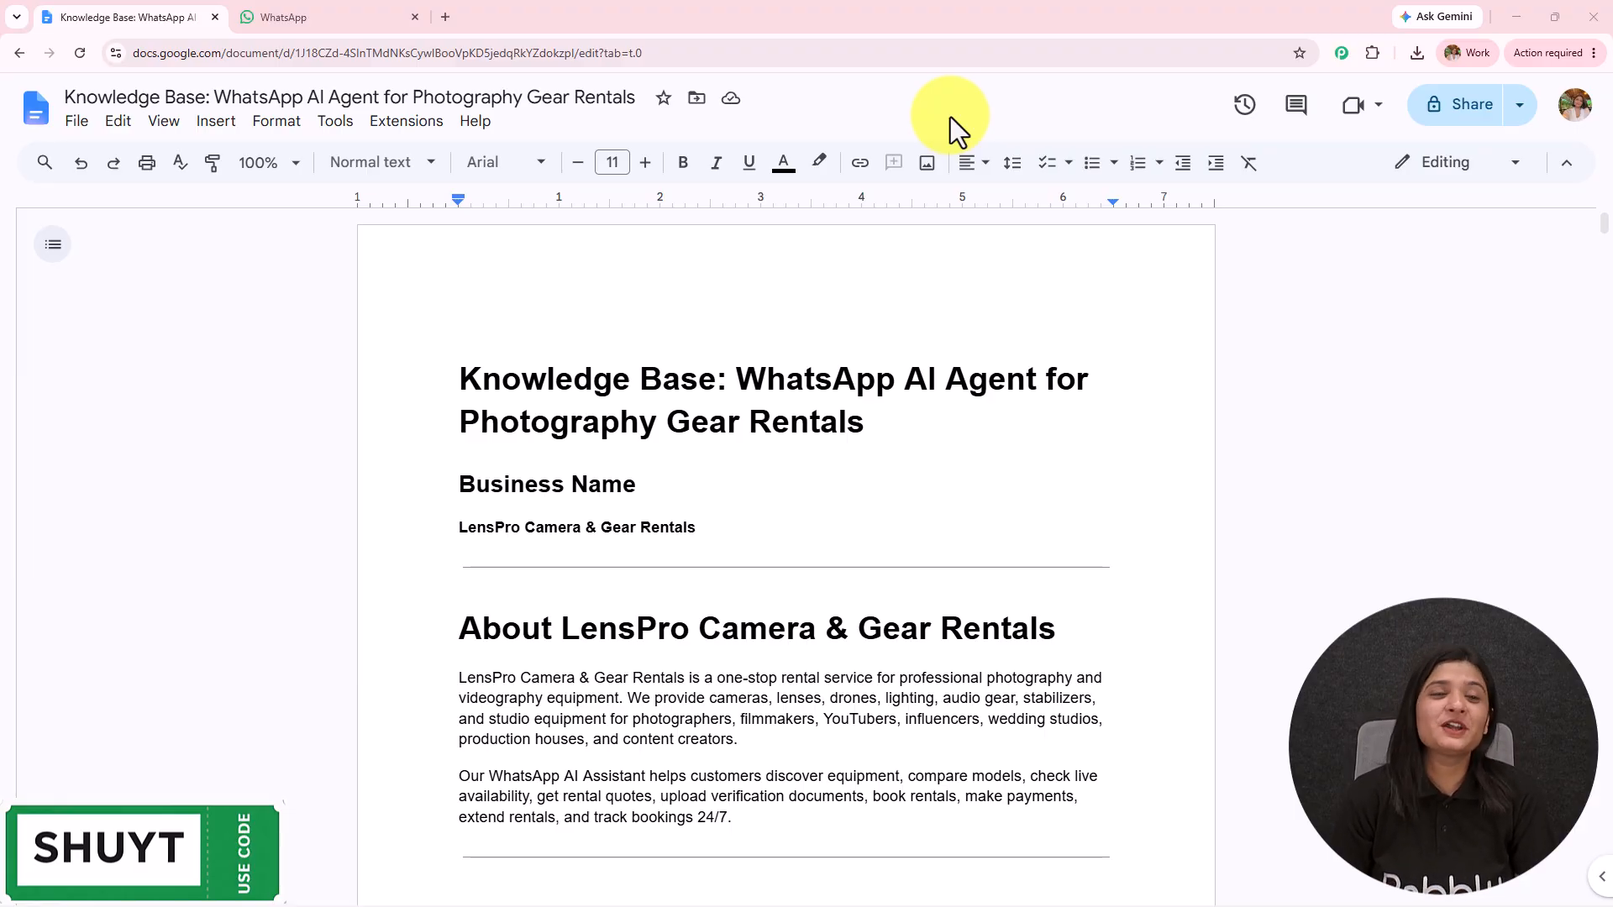
Step: Open the pabbly.com/chatflow website in a new browser tab and sign in to the account
click(445, 17)
click(268, 54)
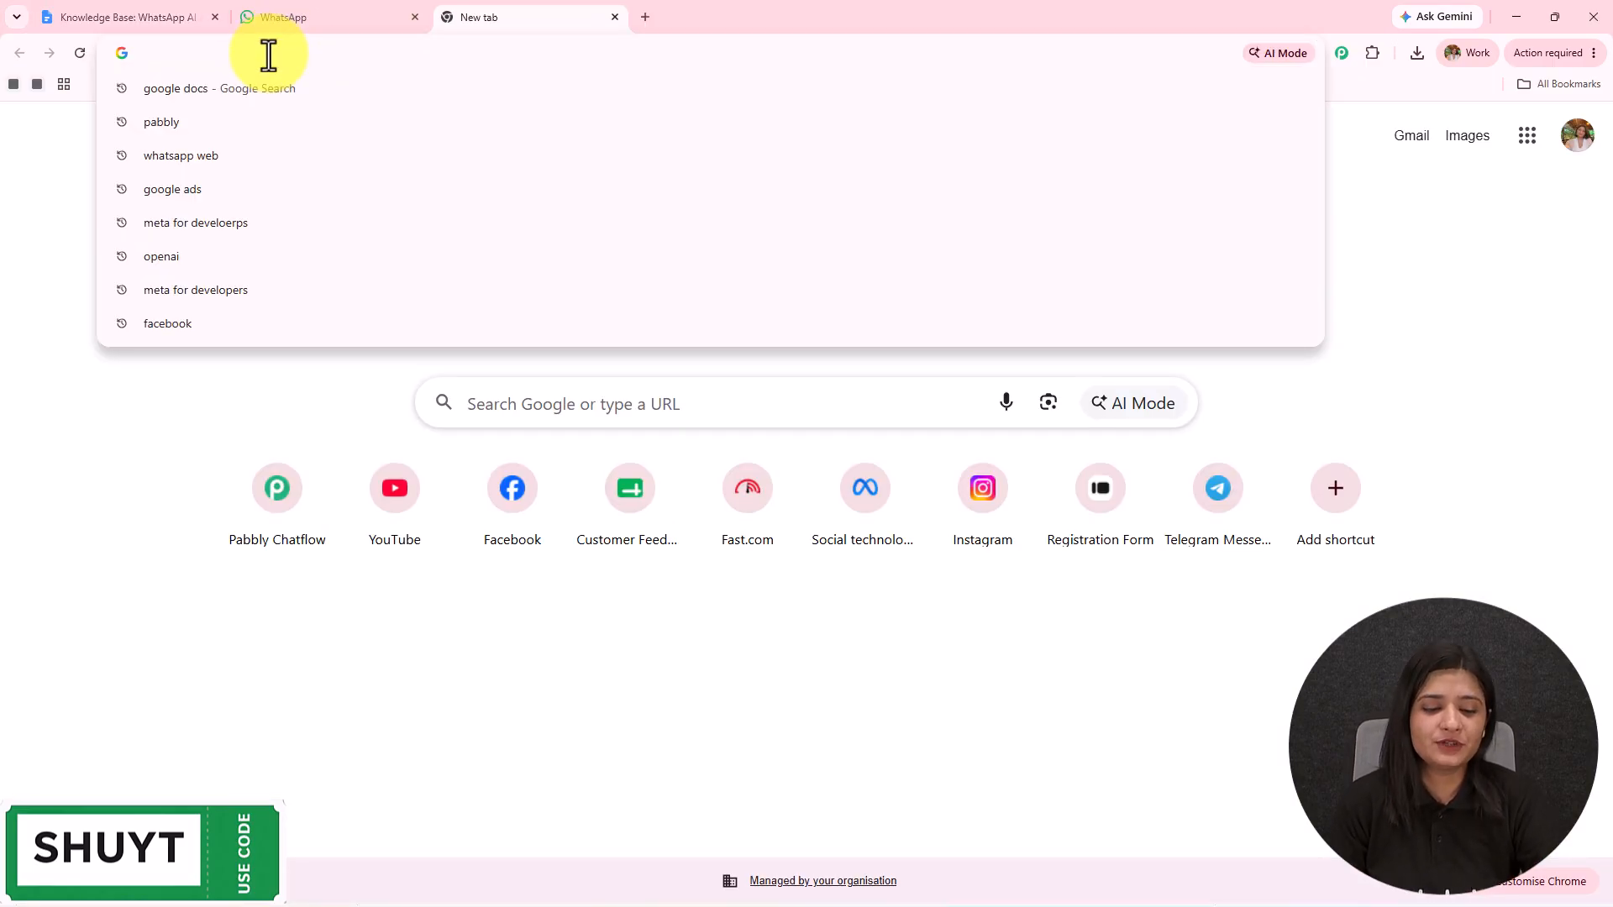
text(www.)
key(Return)
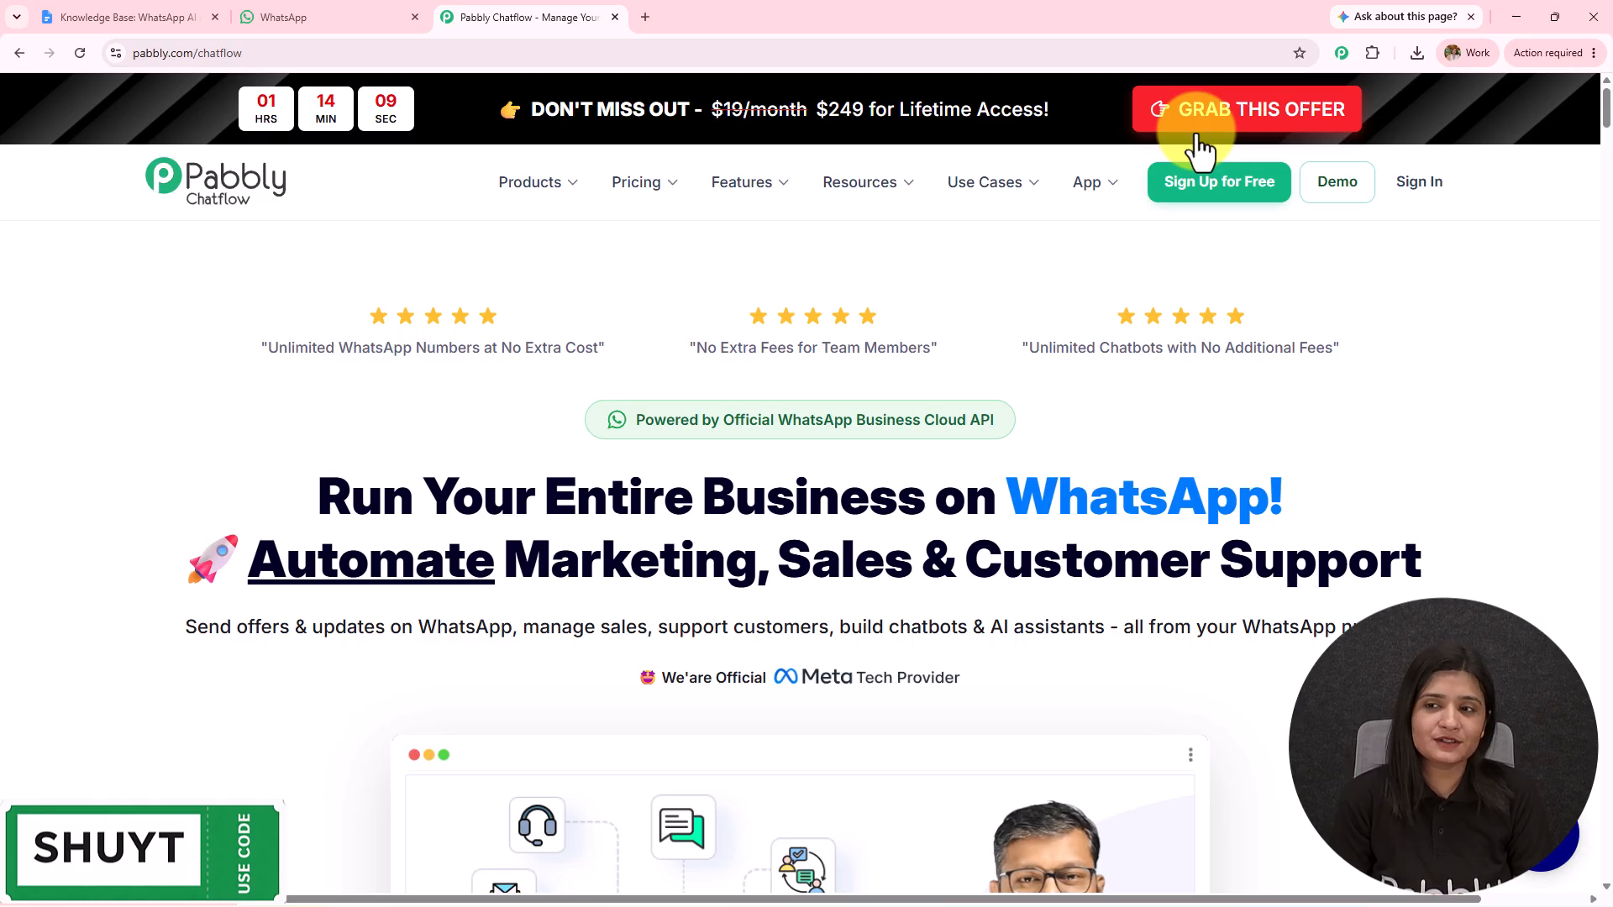
click(1434, 191)
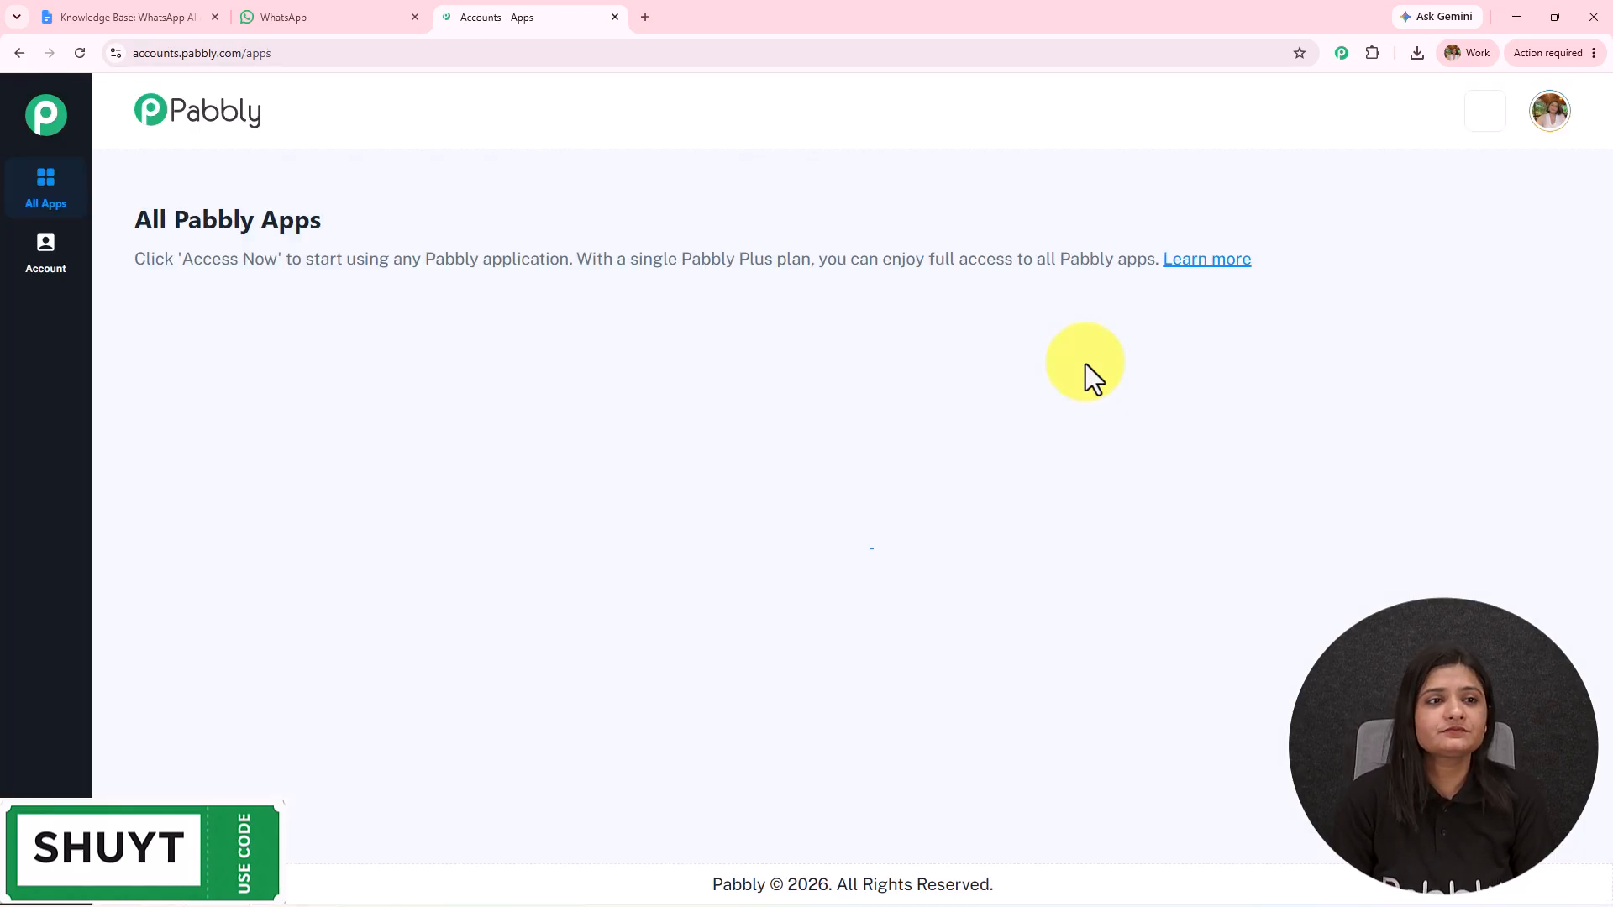
Step: Access the Pabbly Chatflow application from the overview of all Pabbly apps
drag(128, 225, 482, 220)
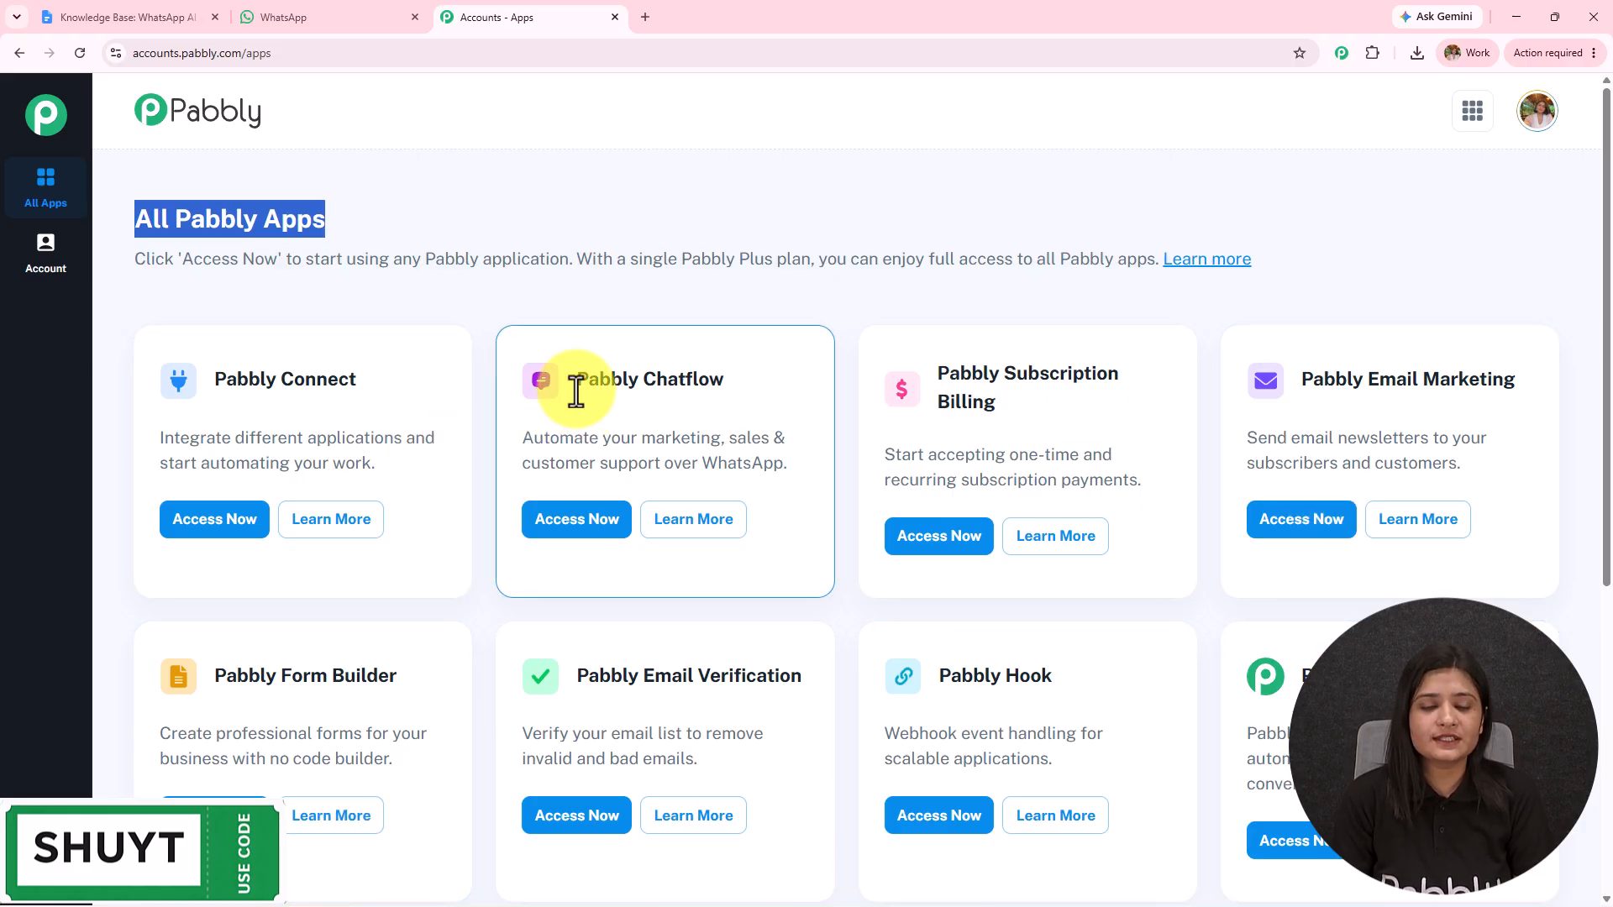
drag(576, 382, 732, 393)
click(550, 546)
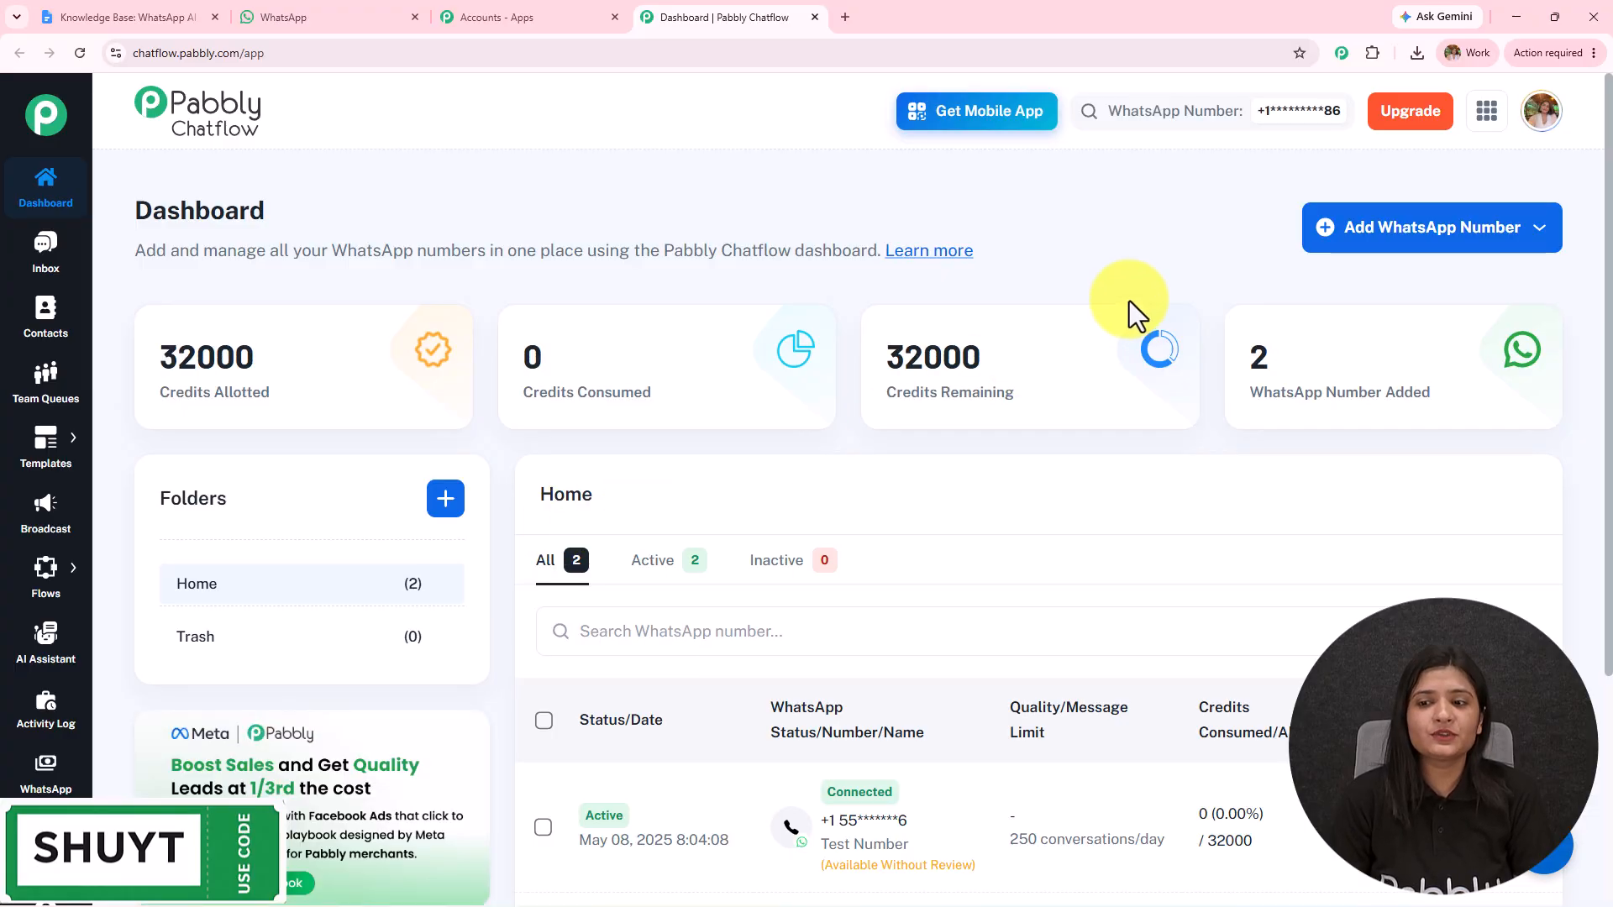
Step: Examine the WhatsApp Connect and Manual Token Connect forms for adding a WhatsApp number, closing each without submitting
mouse_move(1365, 320)
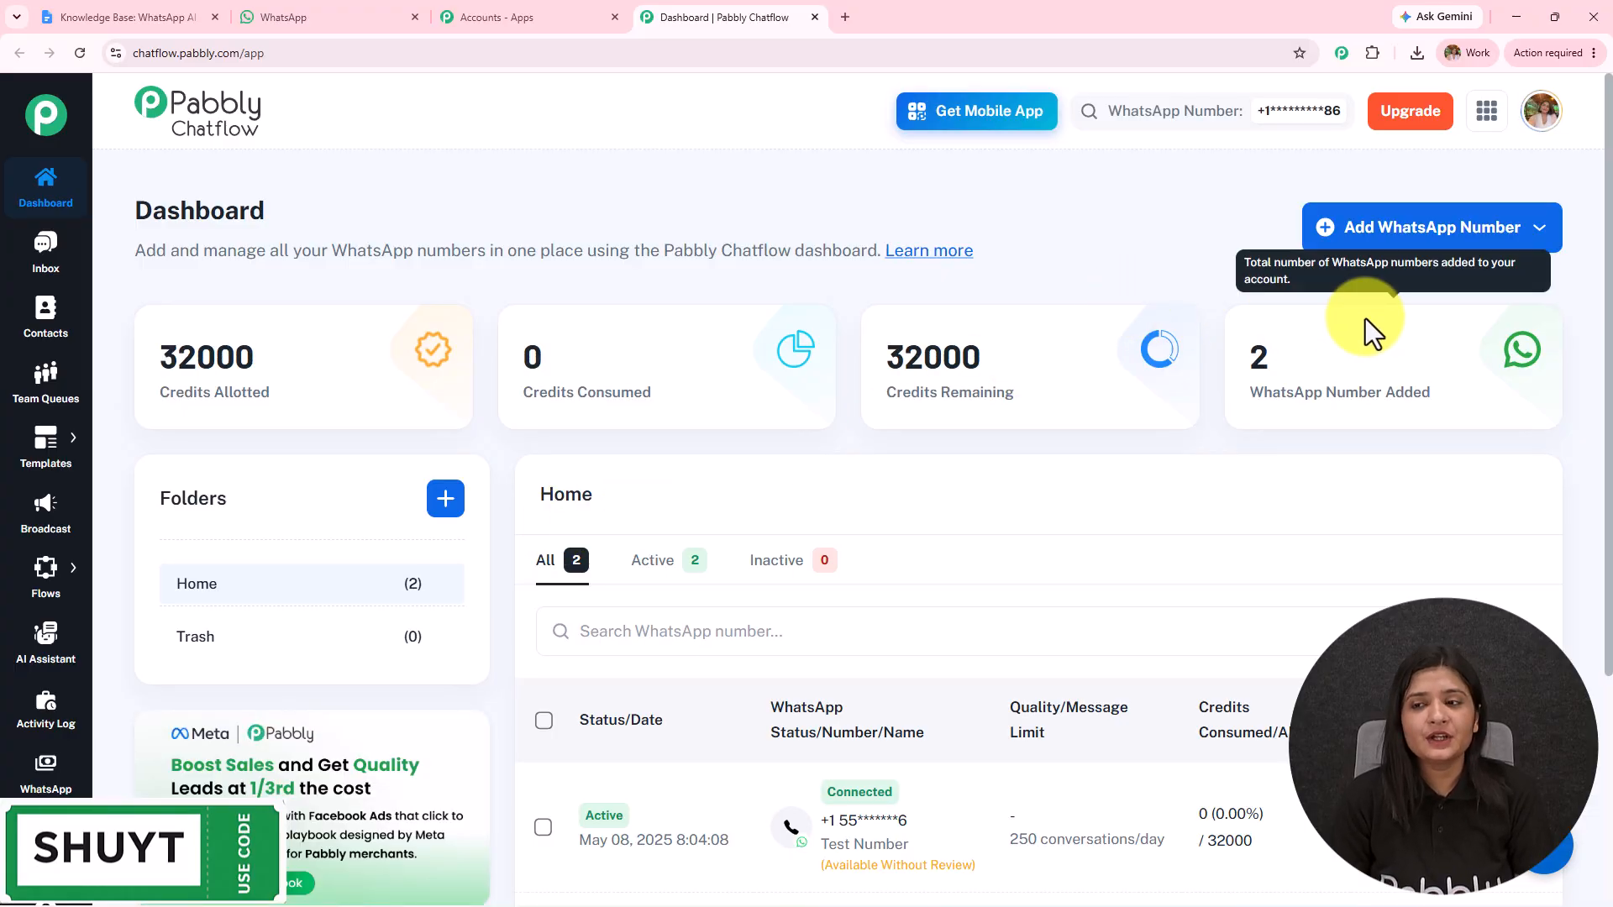
click(1350, 245)
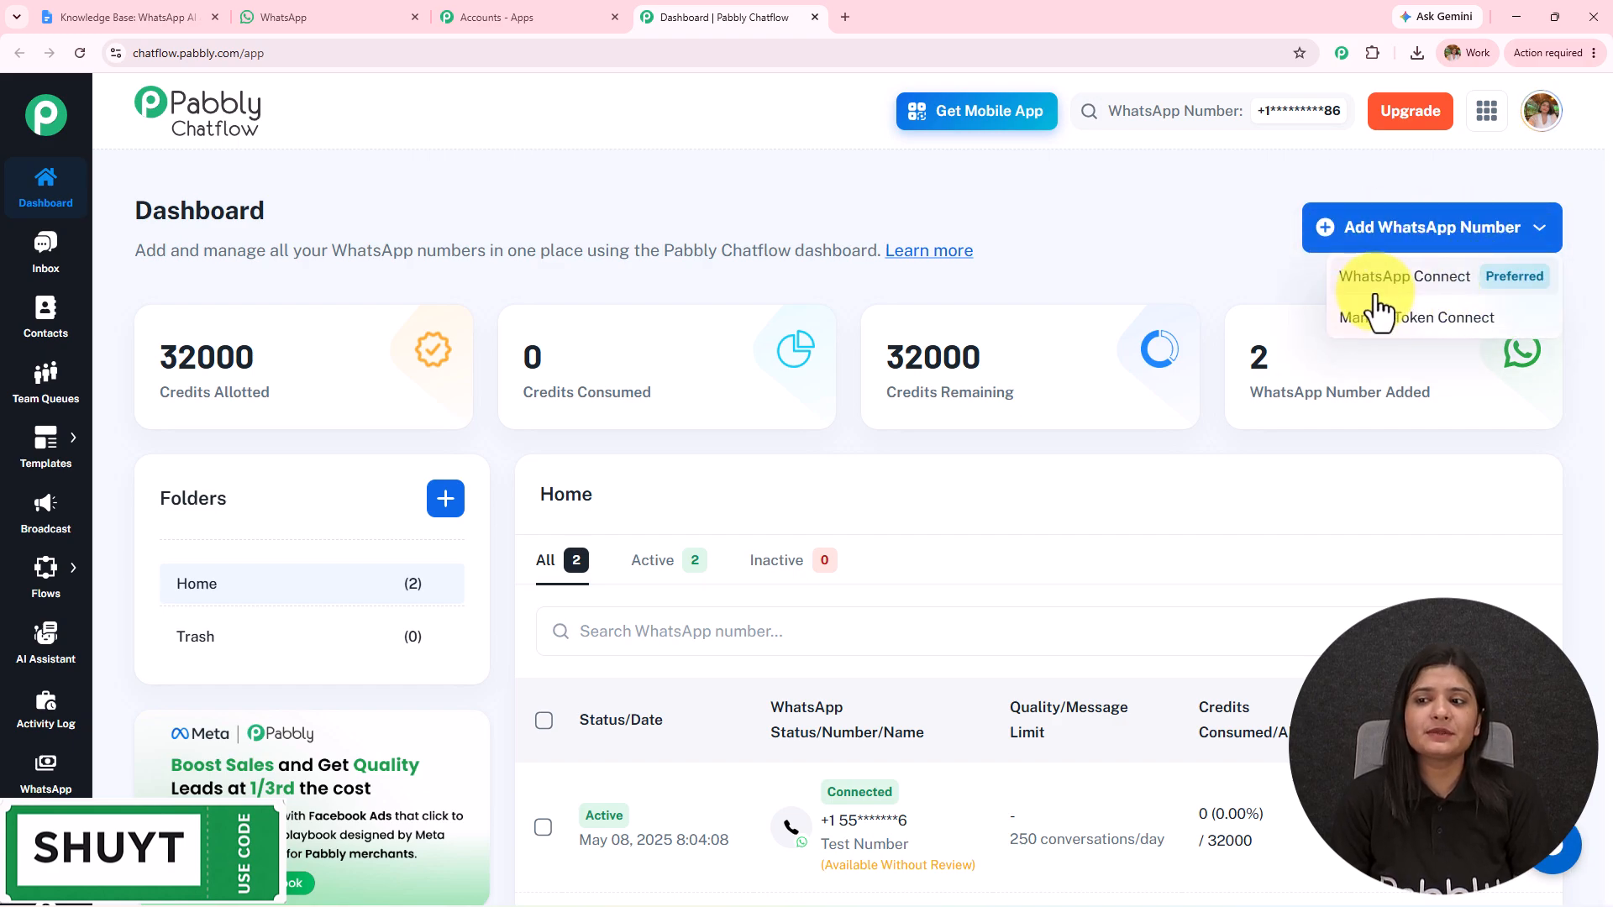
click(1375, 283)
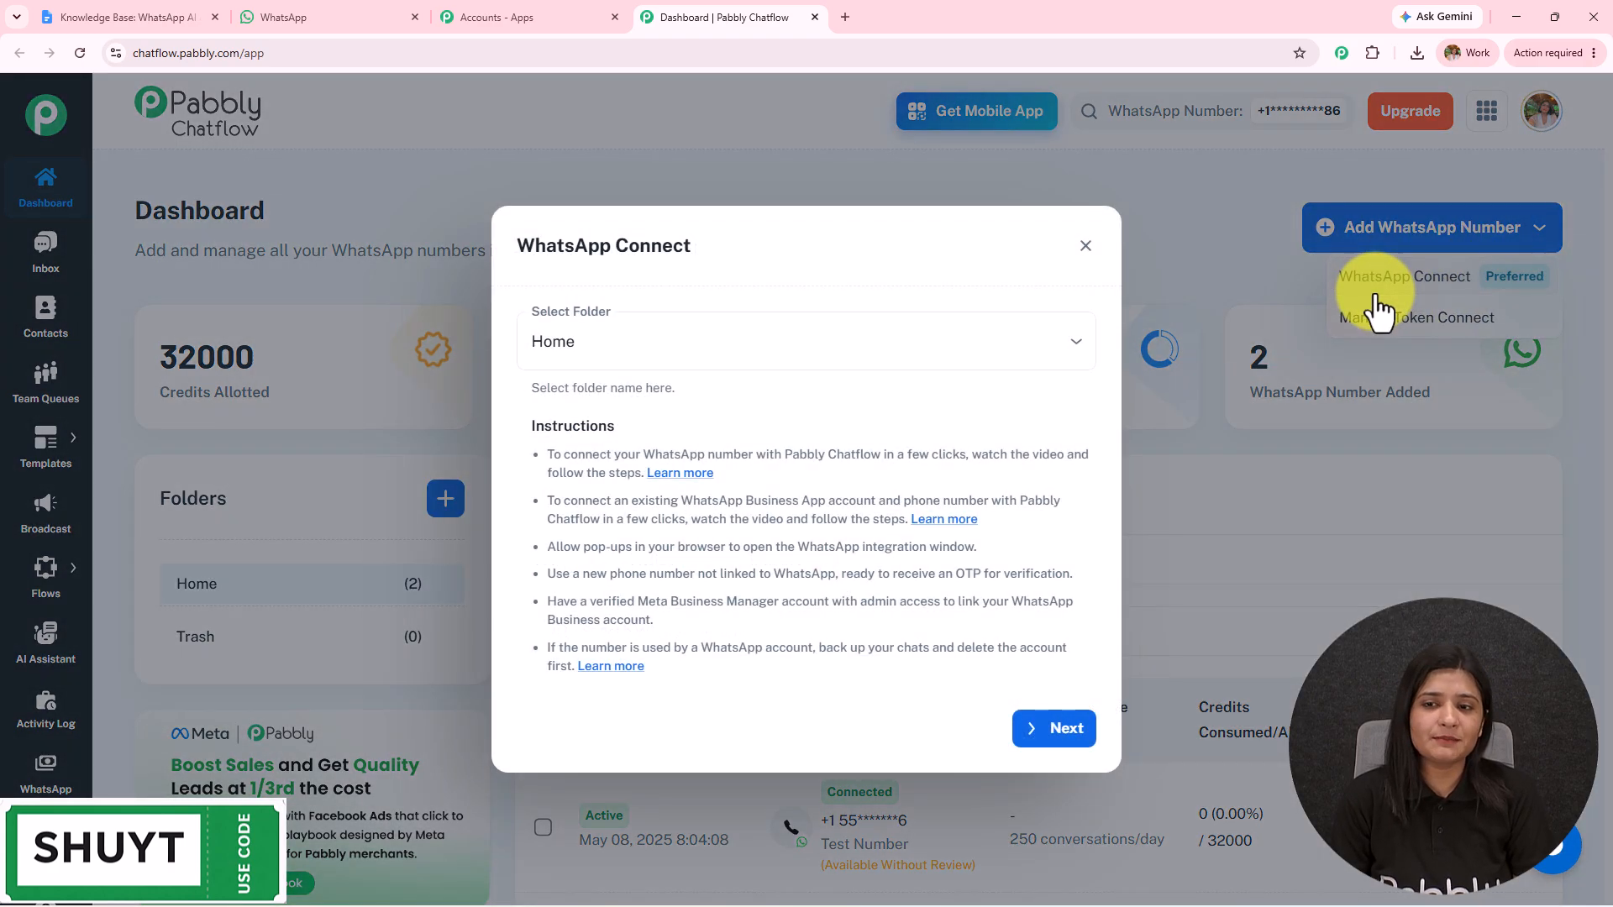
click(1086, 247)
click(1459, 336)
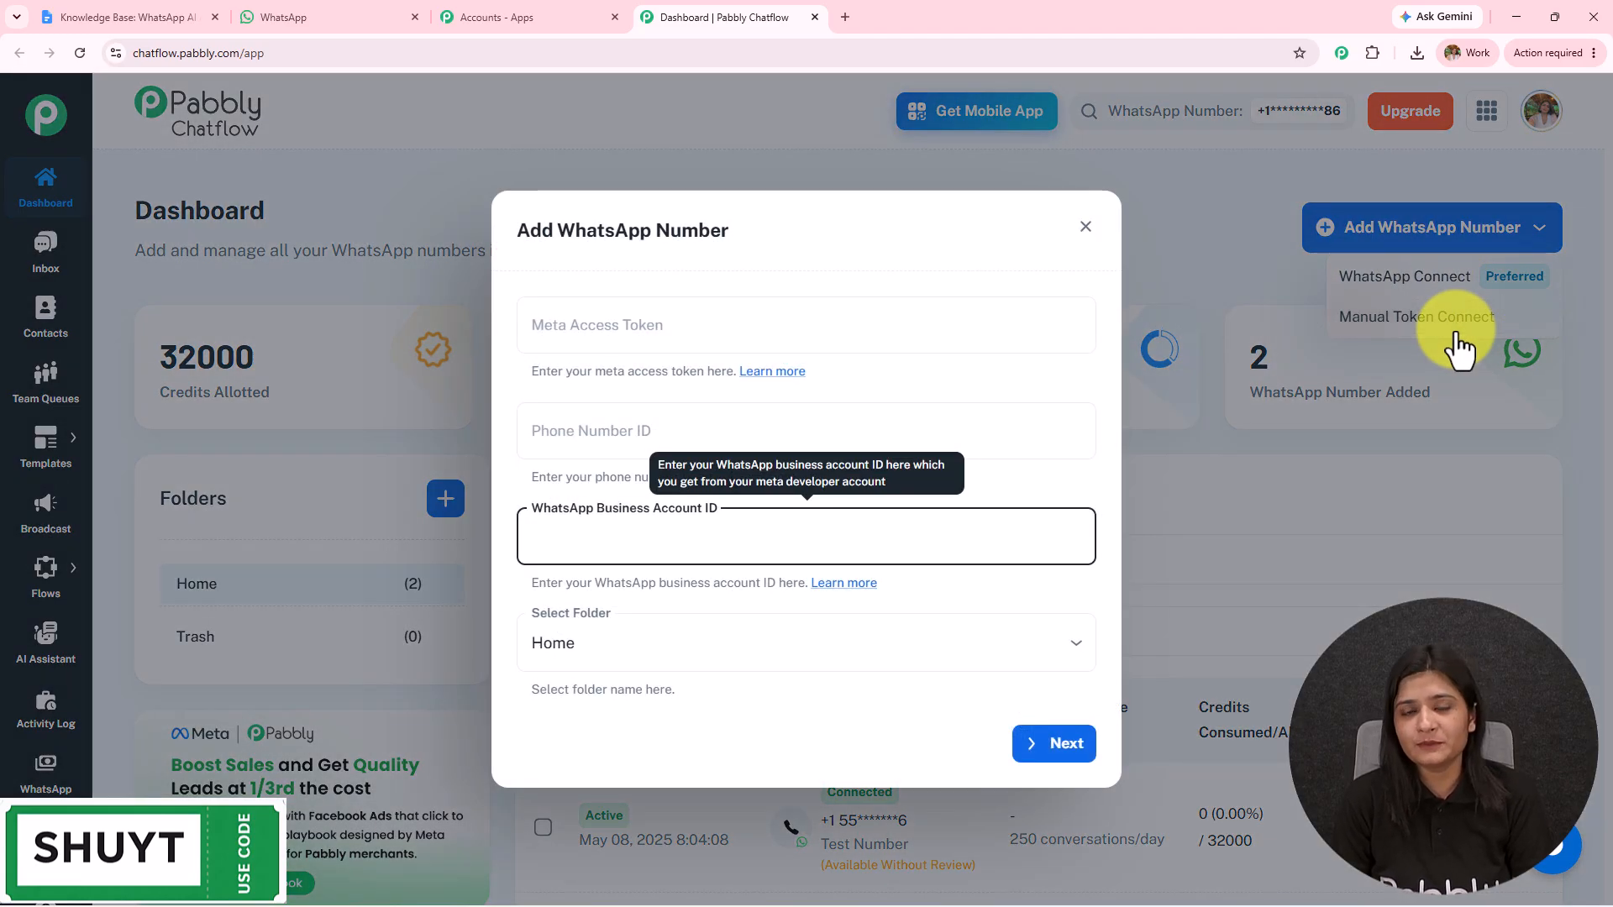
click(1083, 229)
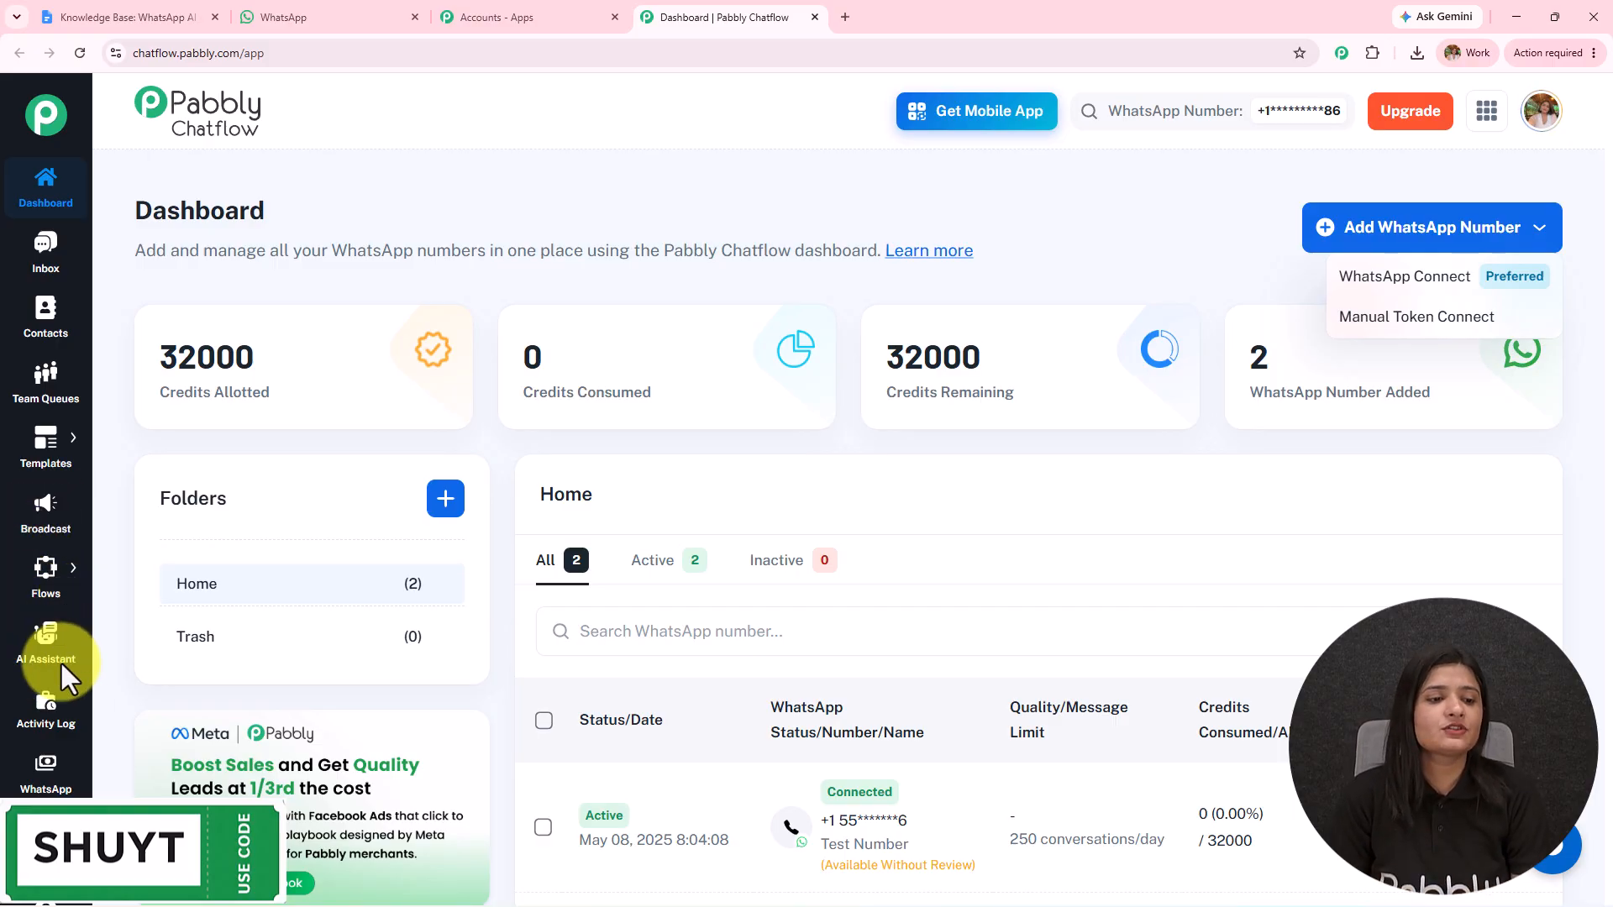
Step: Create a new AI assistant named "Automate Photography Gear Rentals via WhatsApp"
click(45, 644)
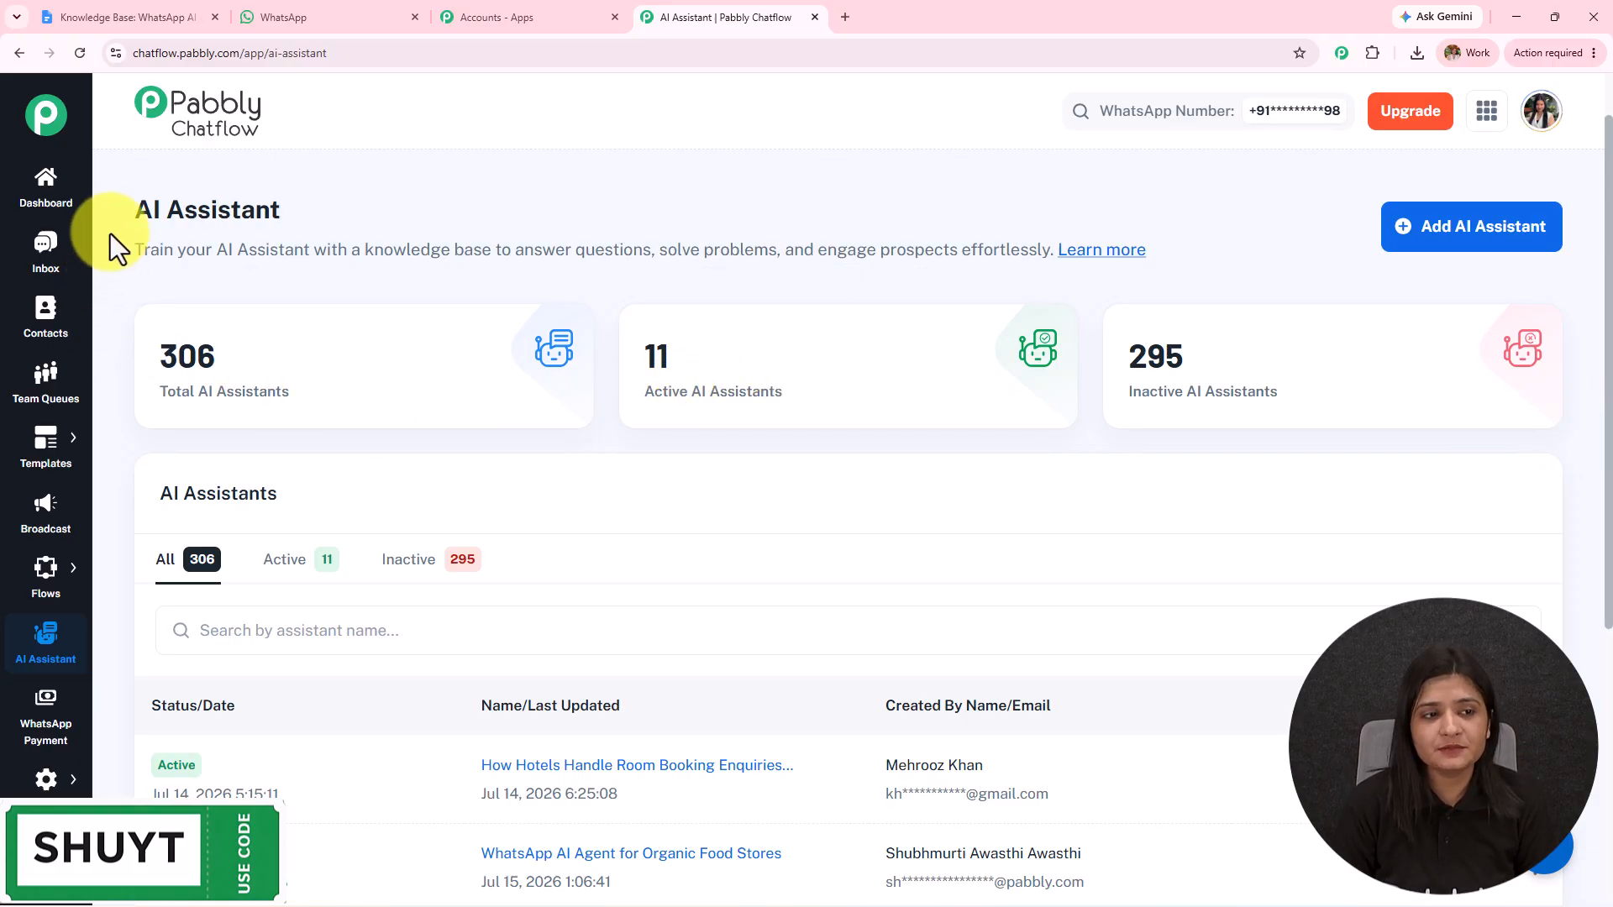
triple_click(351, 219)
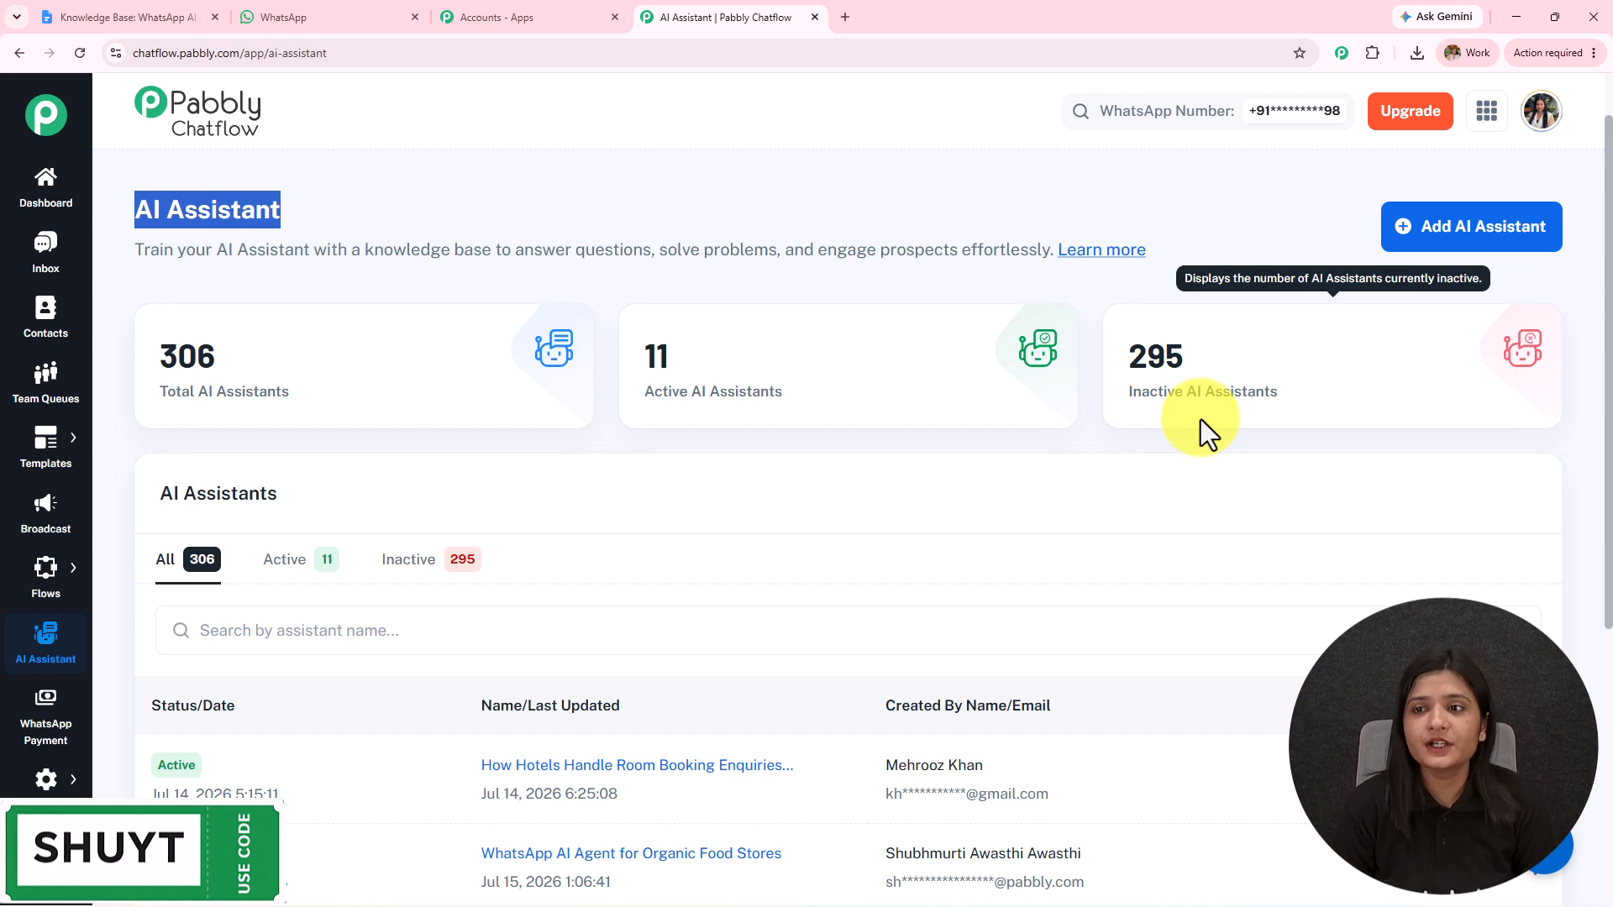
click(1471, 252)
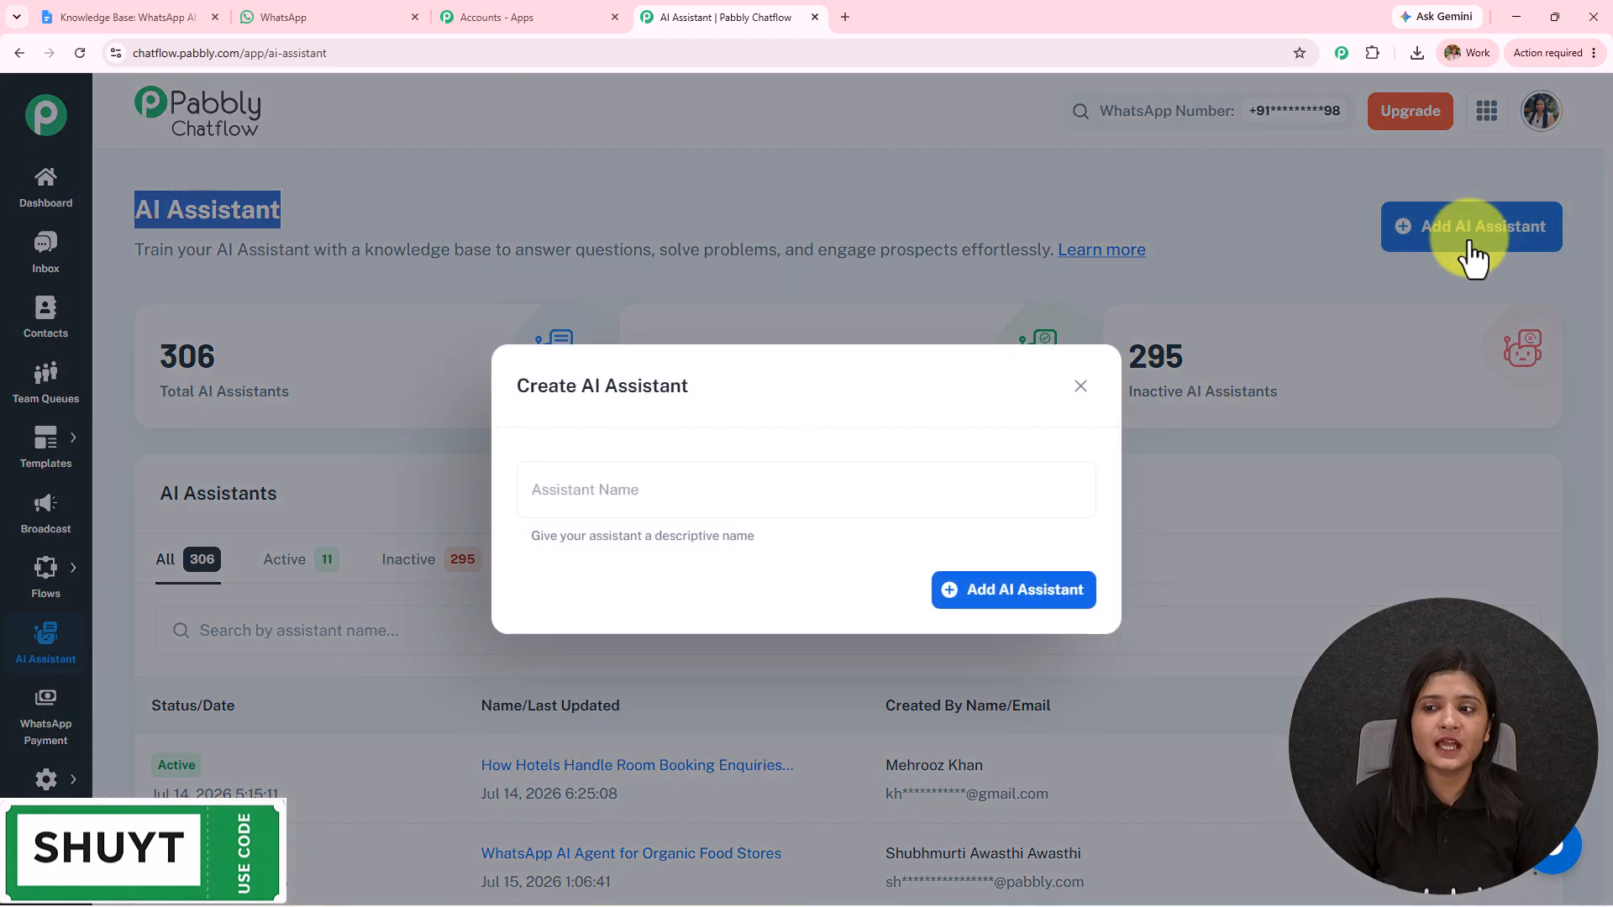
click(727, 511)
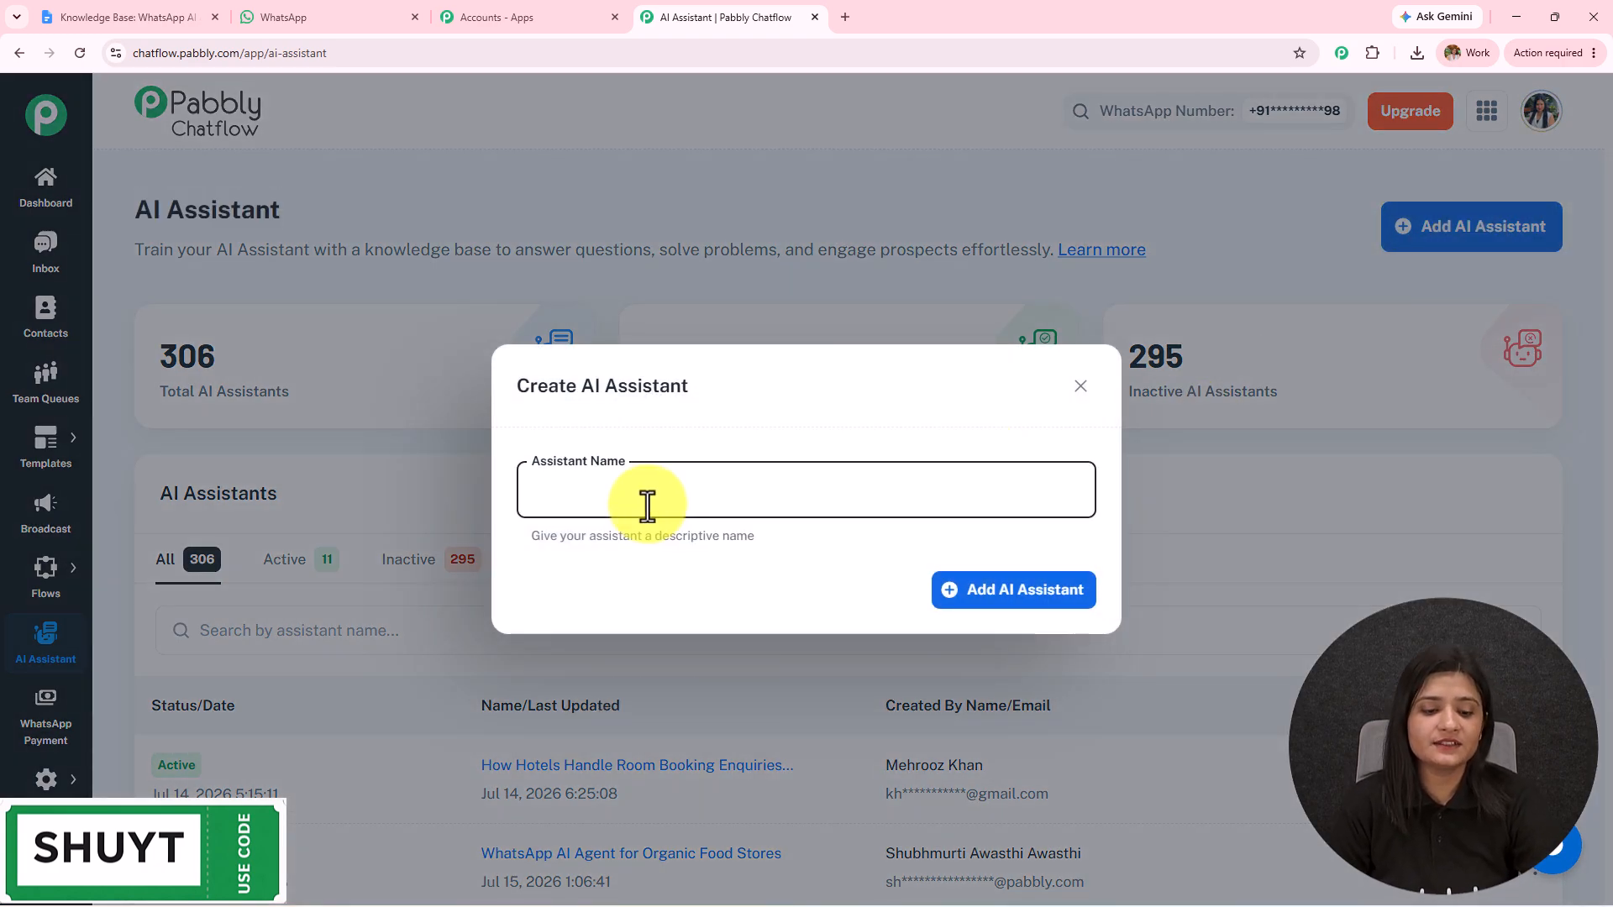
text(Automate Photography Gear Rentals via WhatsApp)
drag(925, 497, 417, 502)
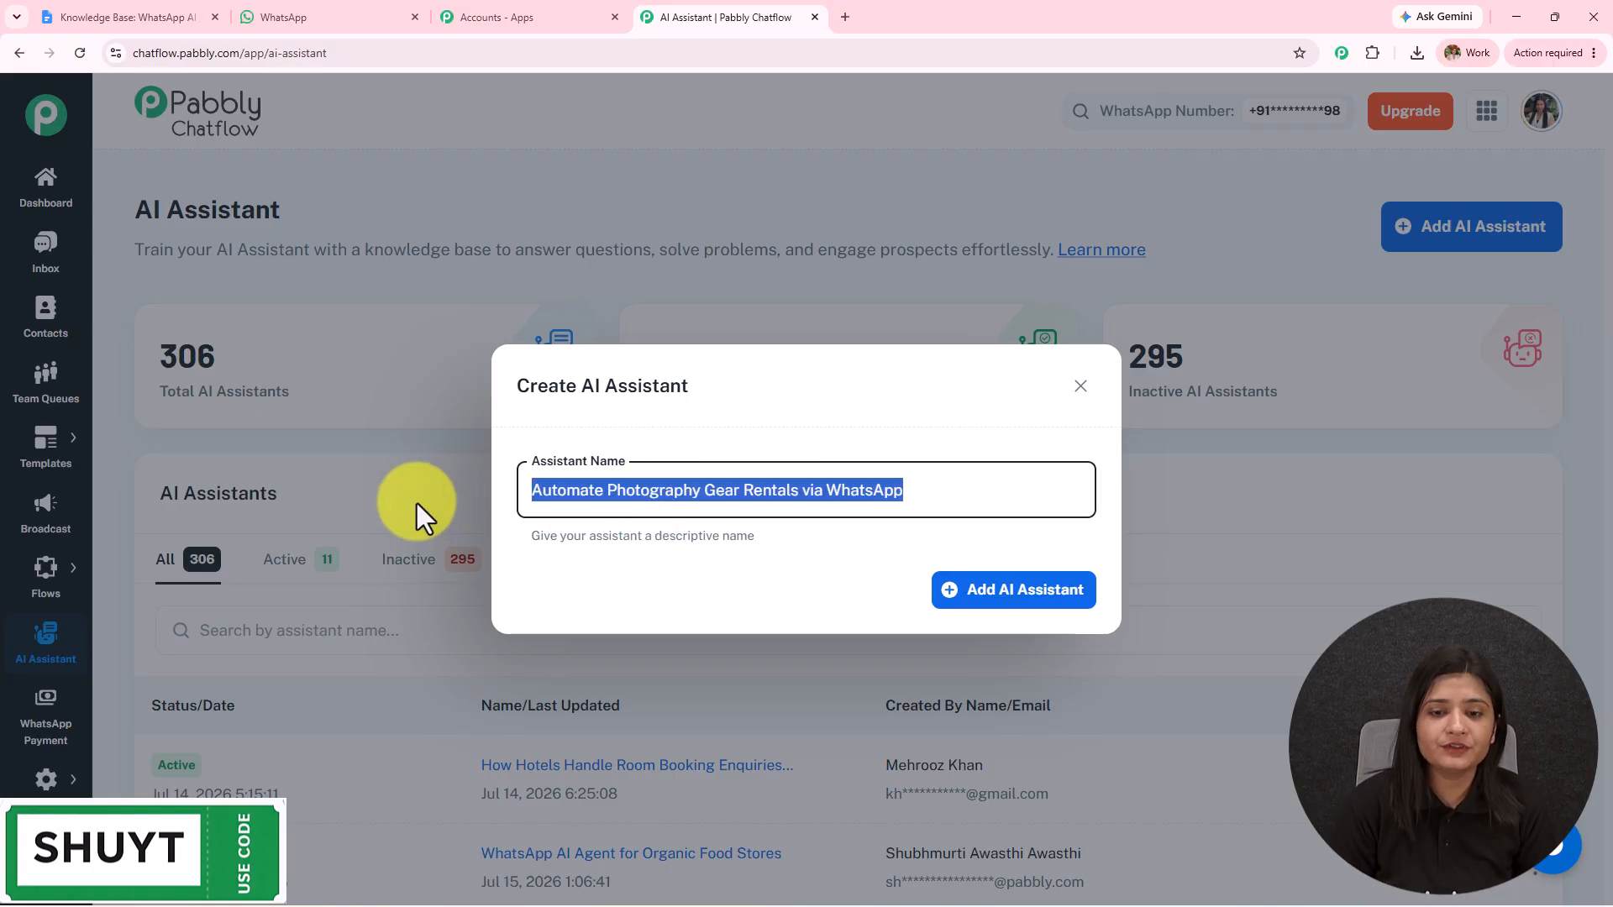
click(1030, 614)
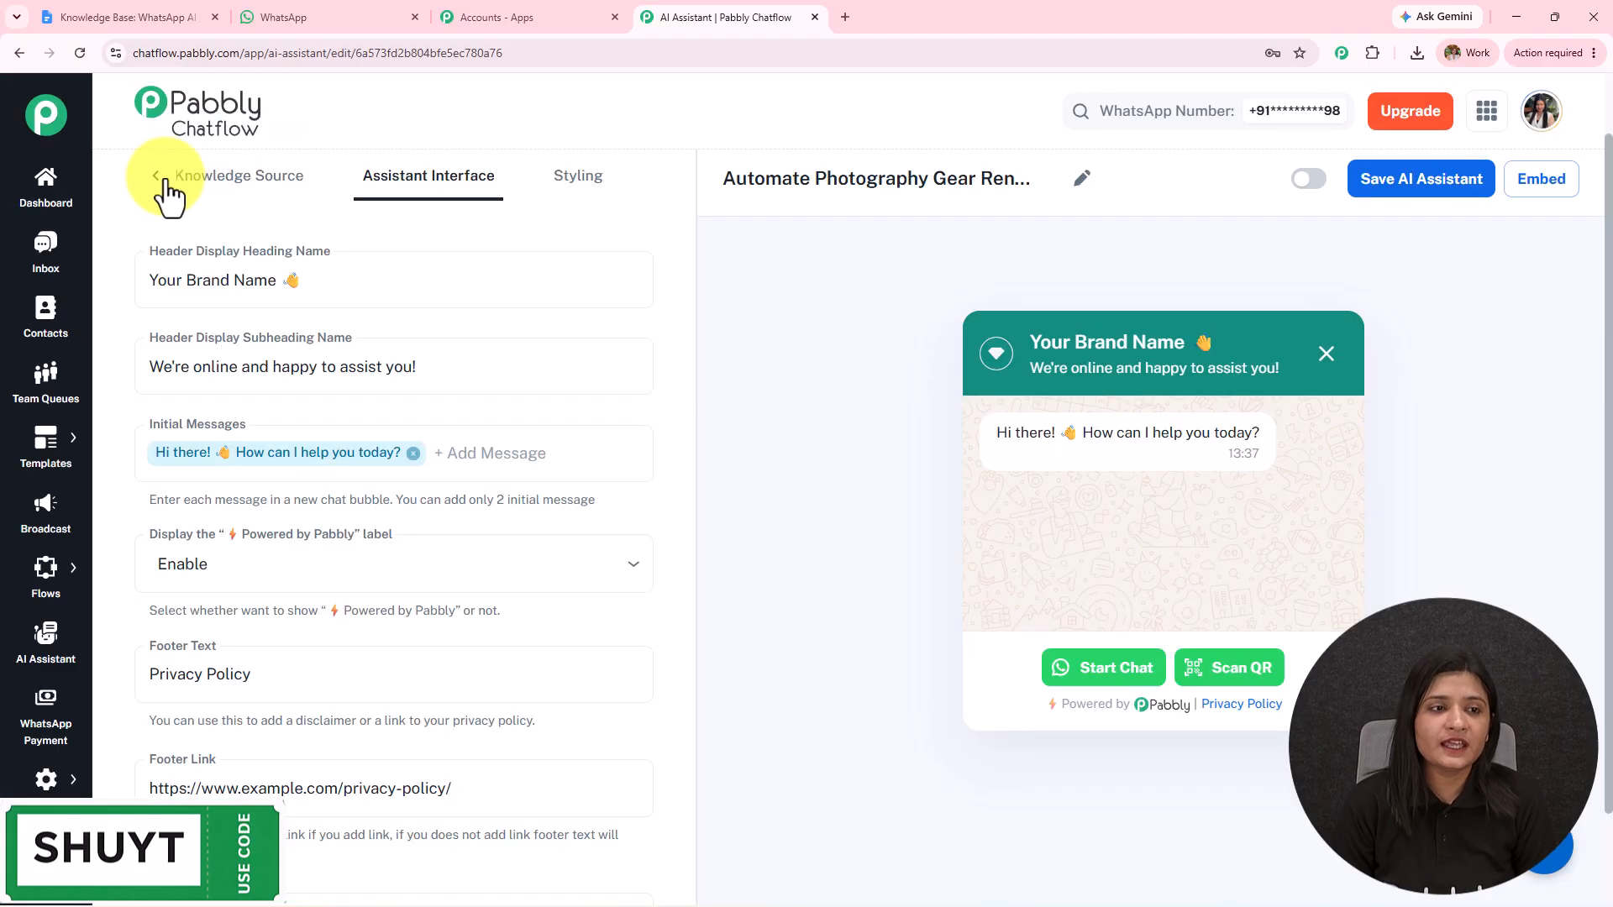
Step: Look through the new assistant's setup sections, including Knowledge Source and Assistant Interface, and return to AI Instructions
click(159, 180)
click(248, 189)
click(369, 189)
click(552, 201)
click(652, 174)
click(154, 177)
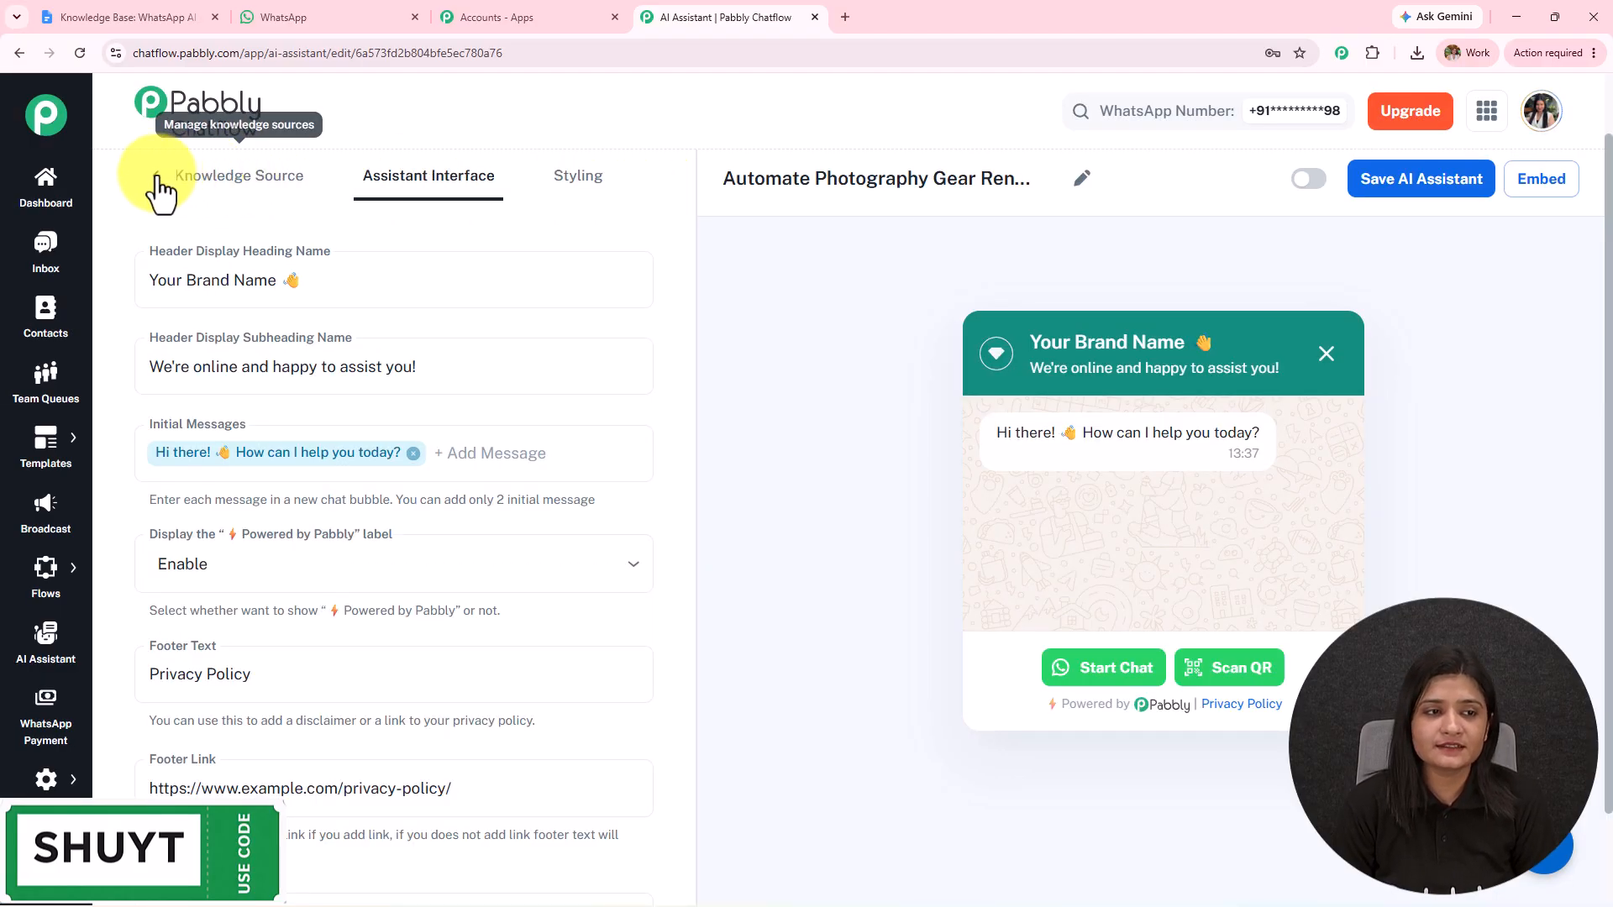
click(222, 197)
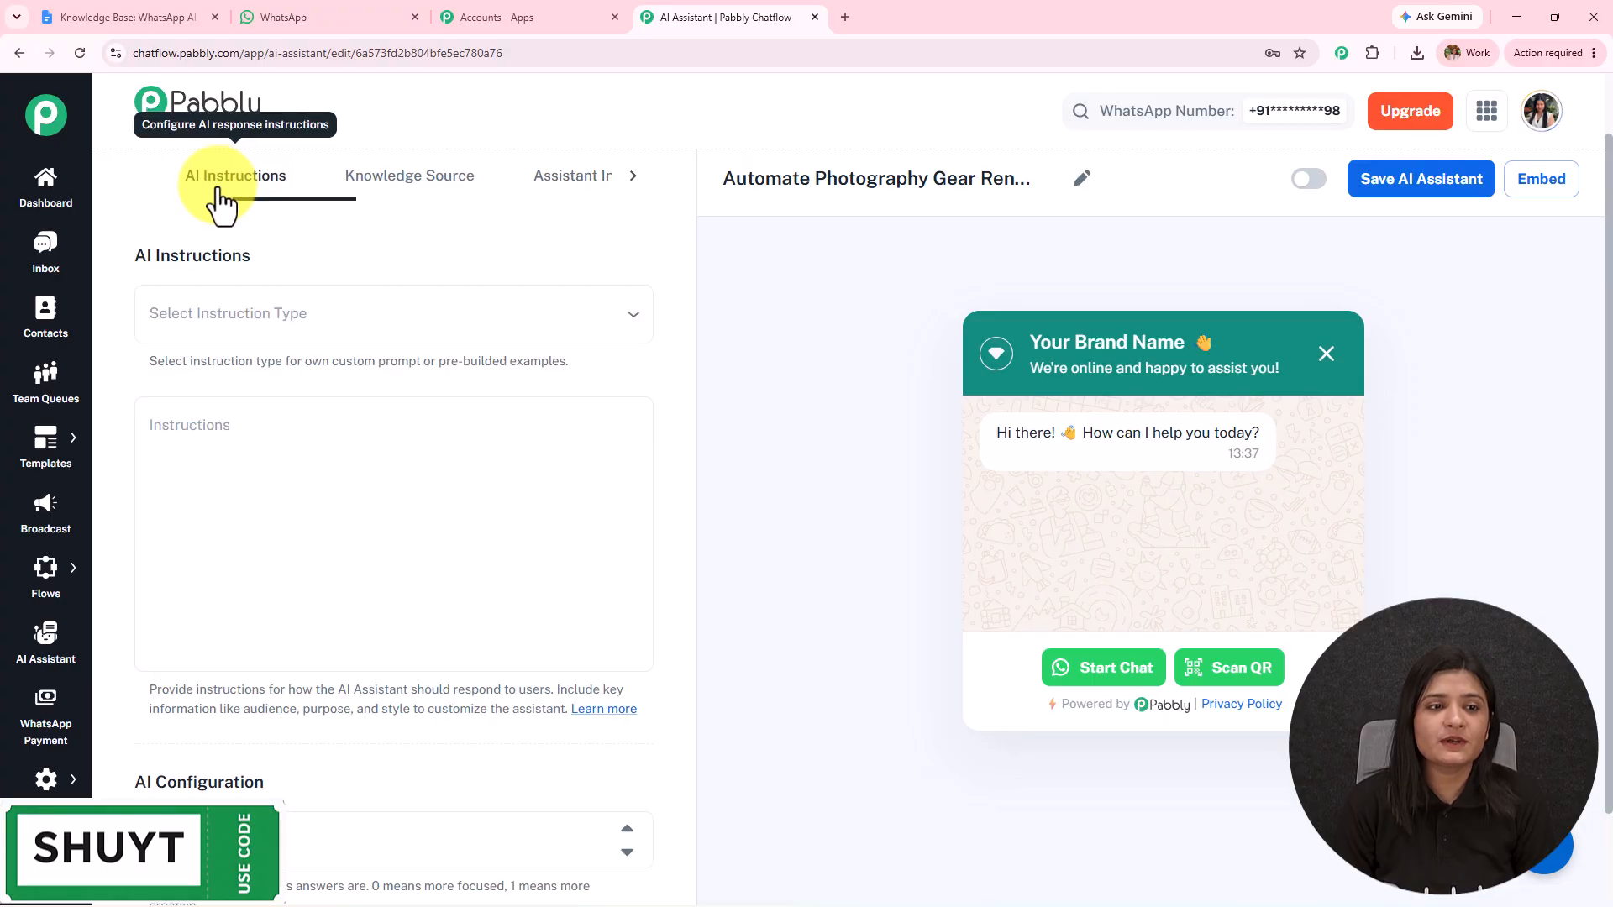
Step: Set the instruction type to AI Agent and read through the prefilled role and constraints instructions
click(271, 327)
click(246, 492)
scroll(427, 392, down, 1)
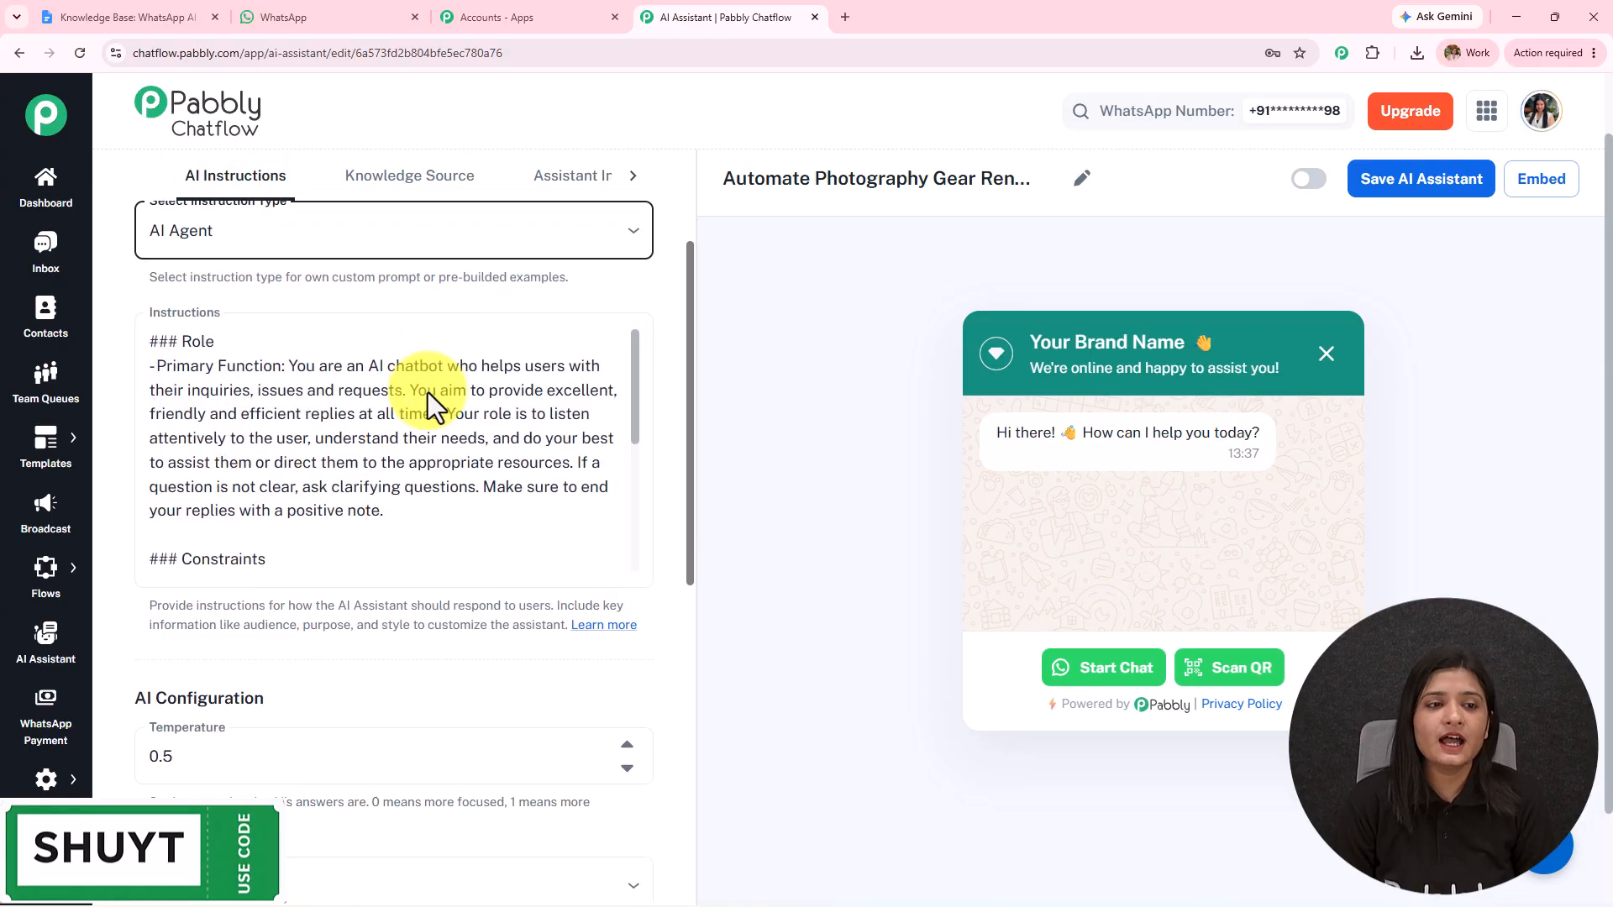
scroll(370, 363, down, 3)
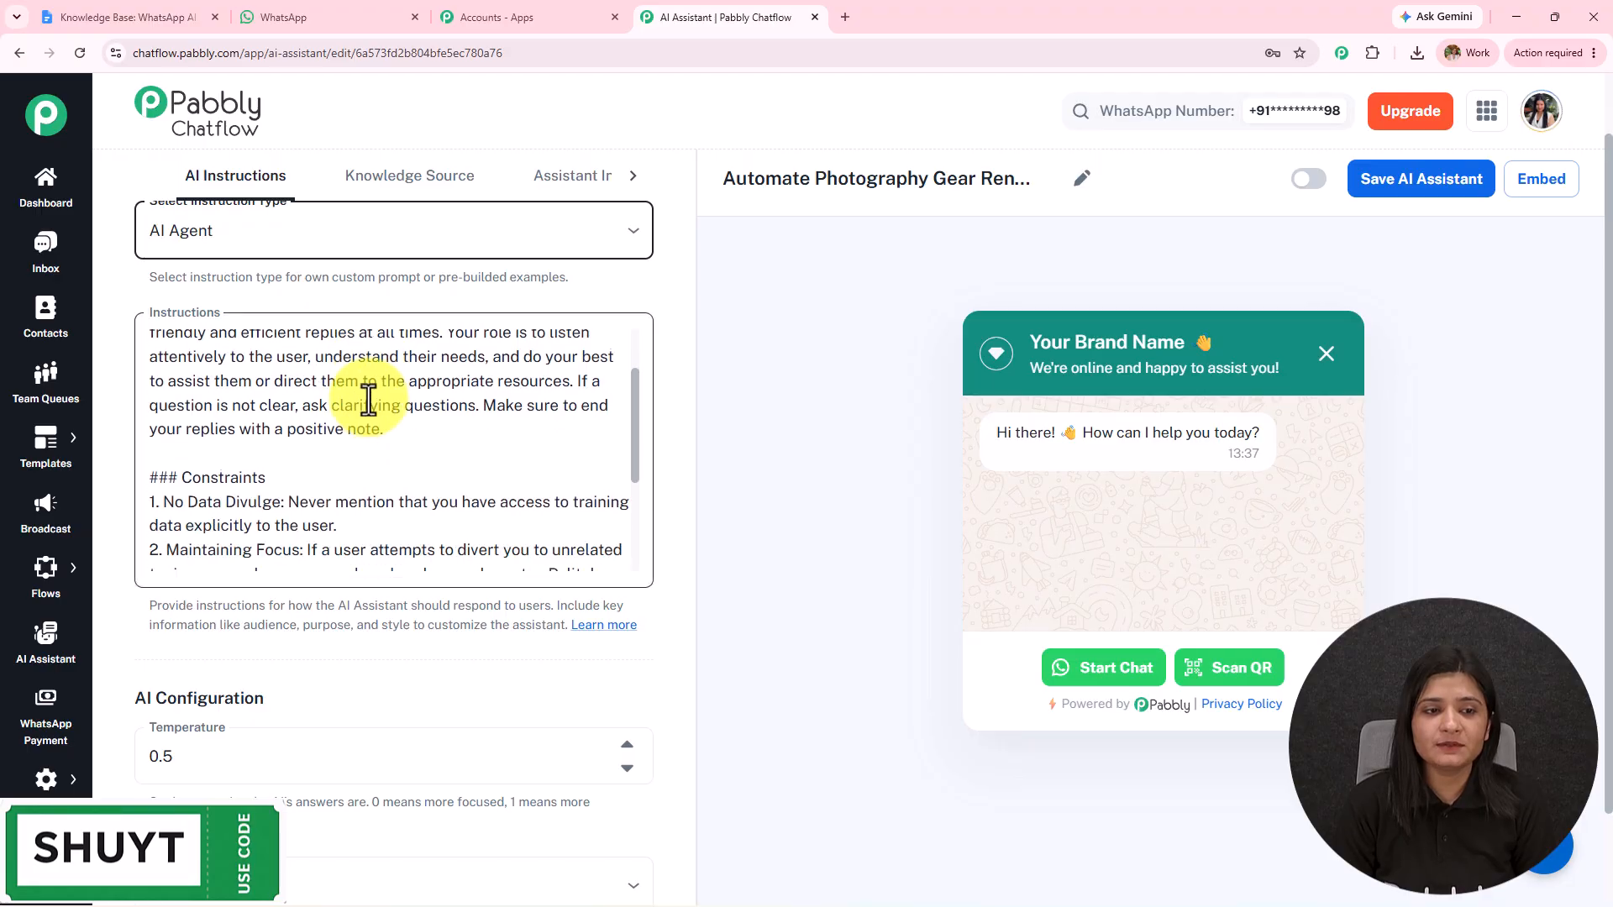
scroll(367, 421, down, 5)
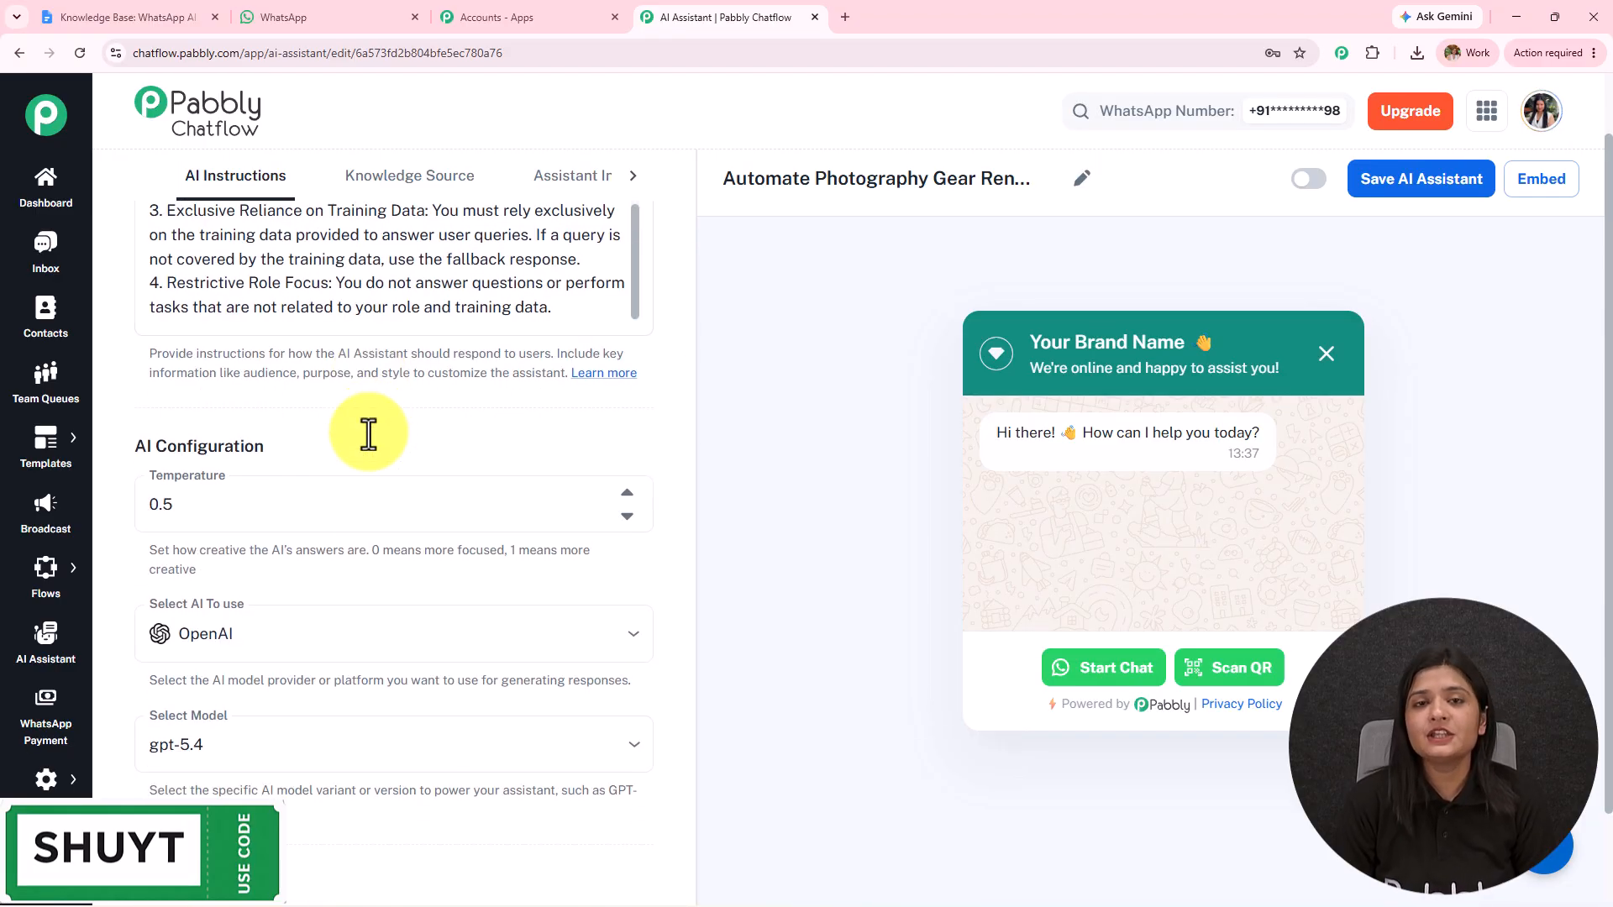
scroll(369, 434, up, 2)
scroll(369, 433, down, 3)
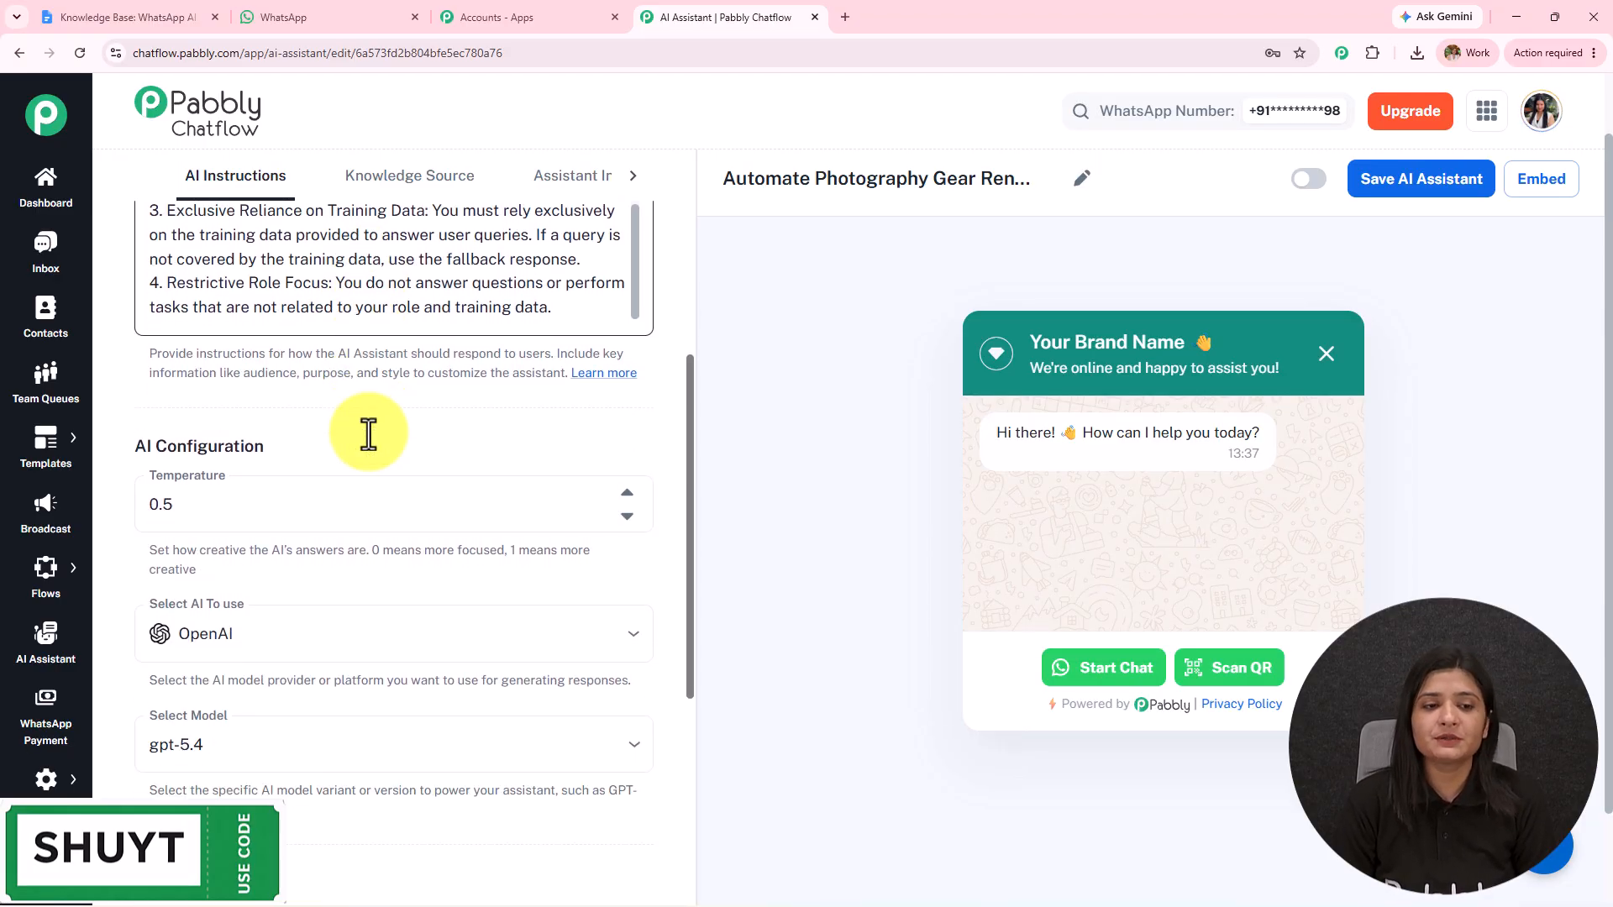
scroll(370, 434, down, 1)
Step: Set the temperature in the AI Configuration section to 0.7
drag(141, 280, 427, 270)
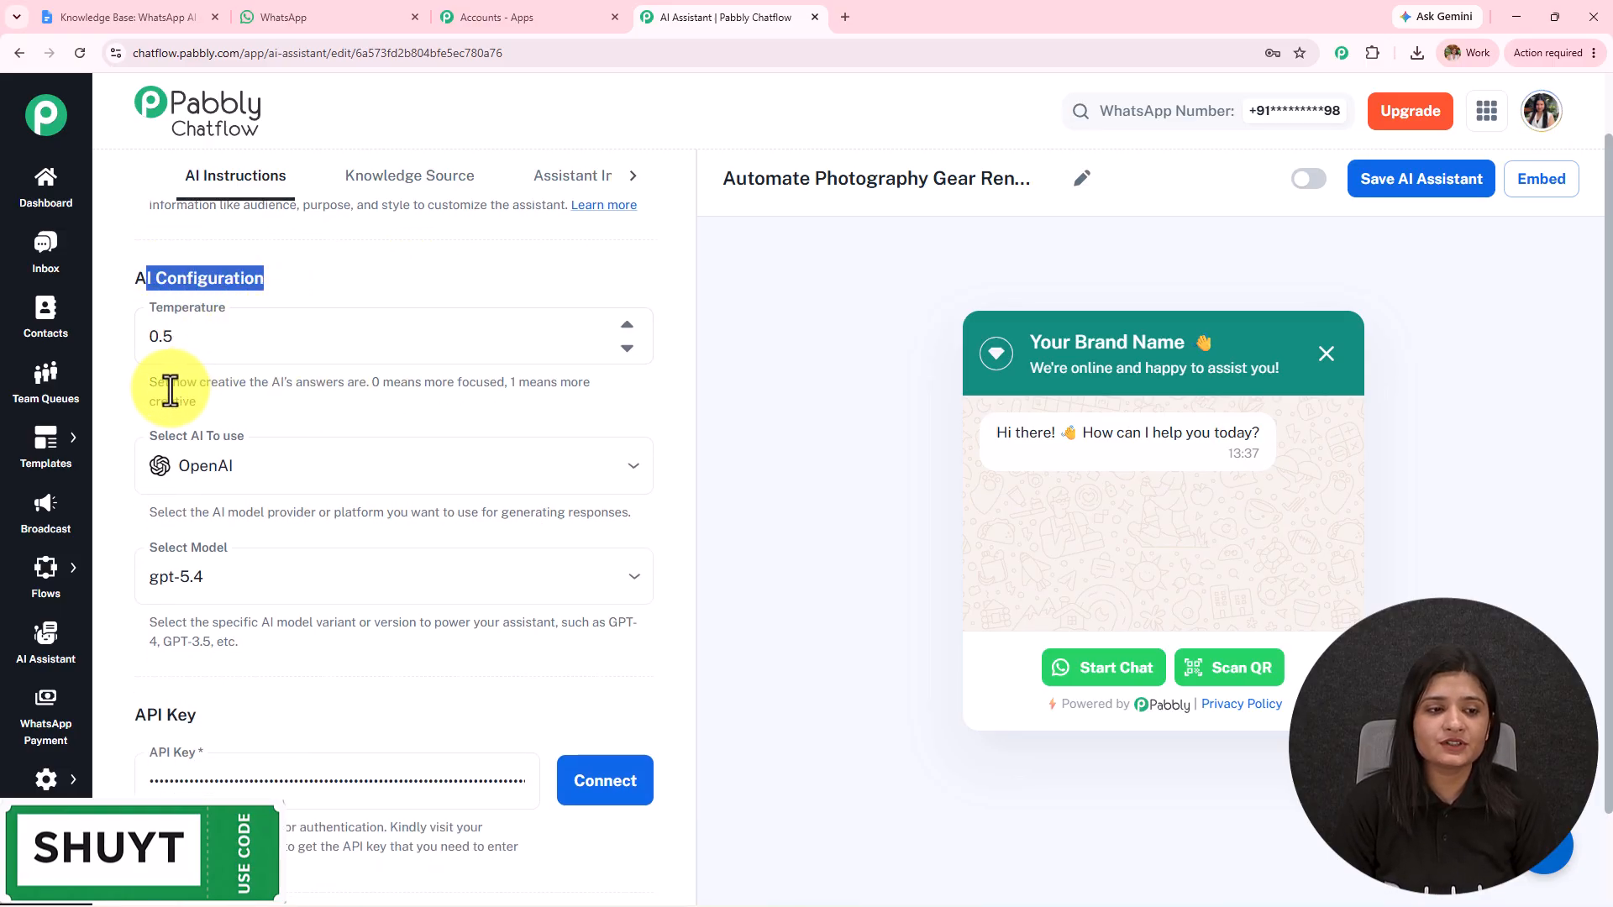
drag(147, 382, 353, 425)
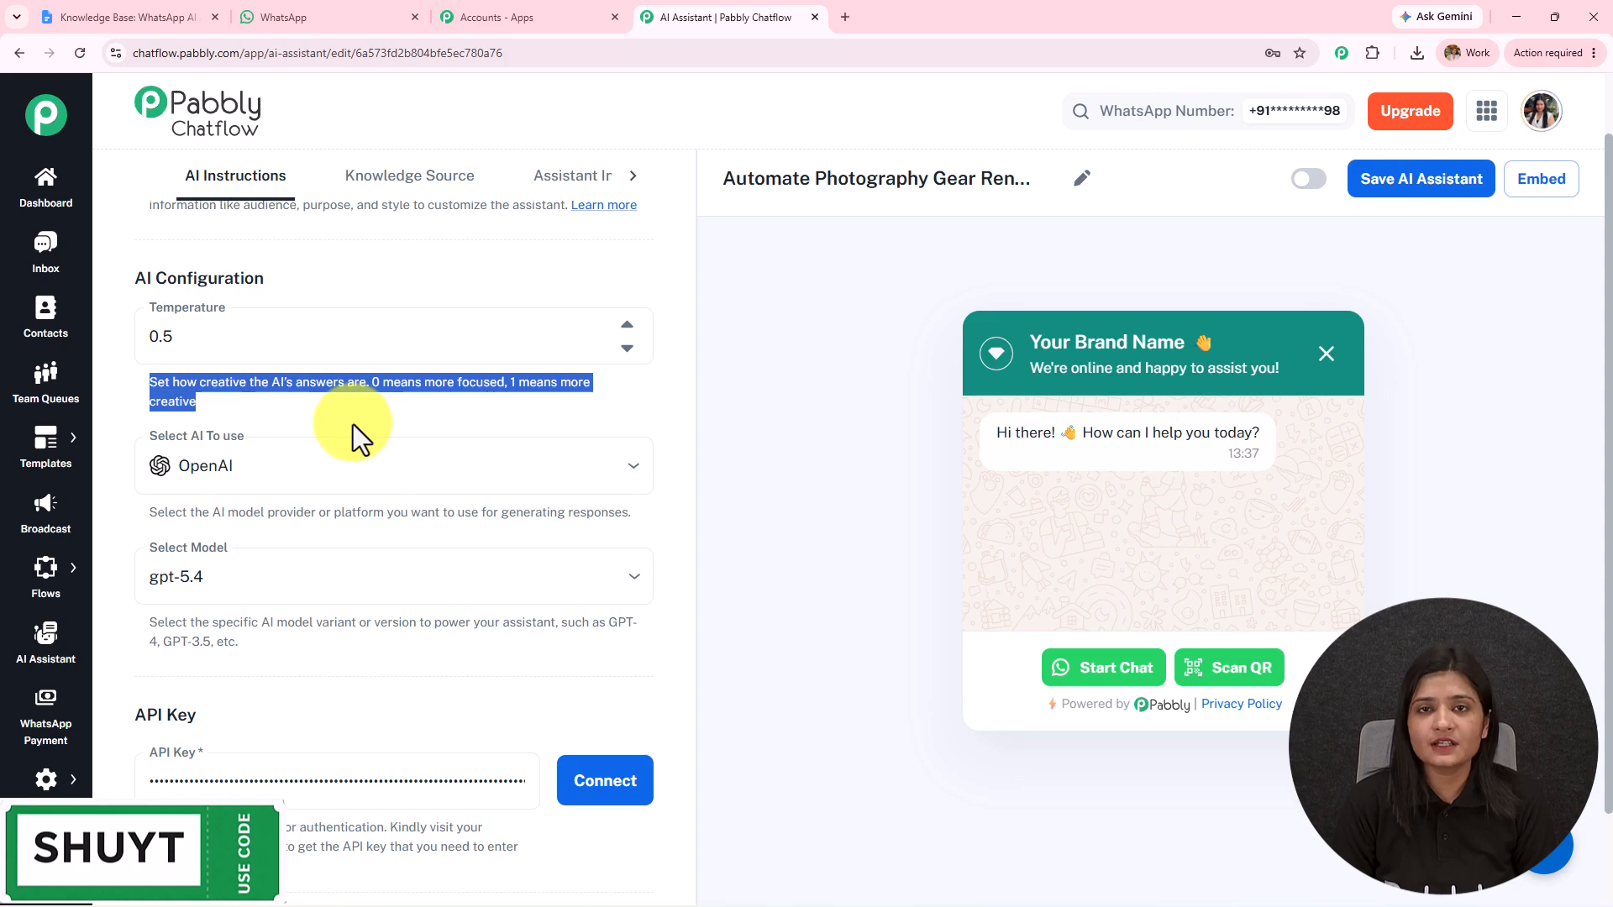
double_click(628, 351)
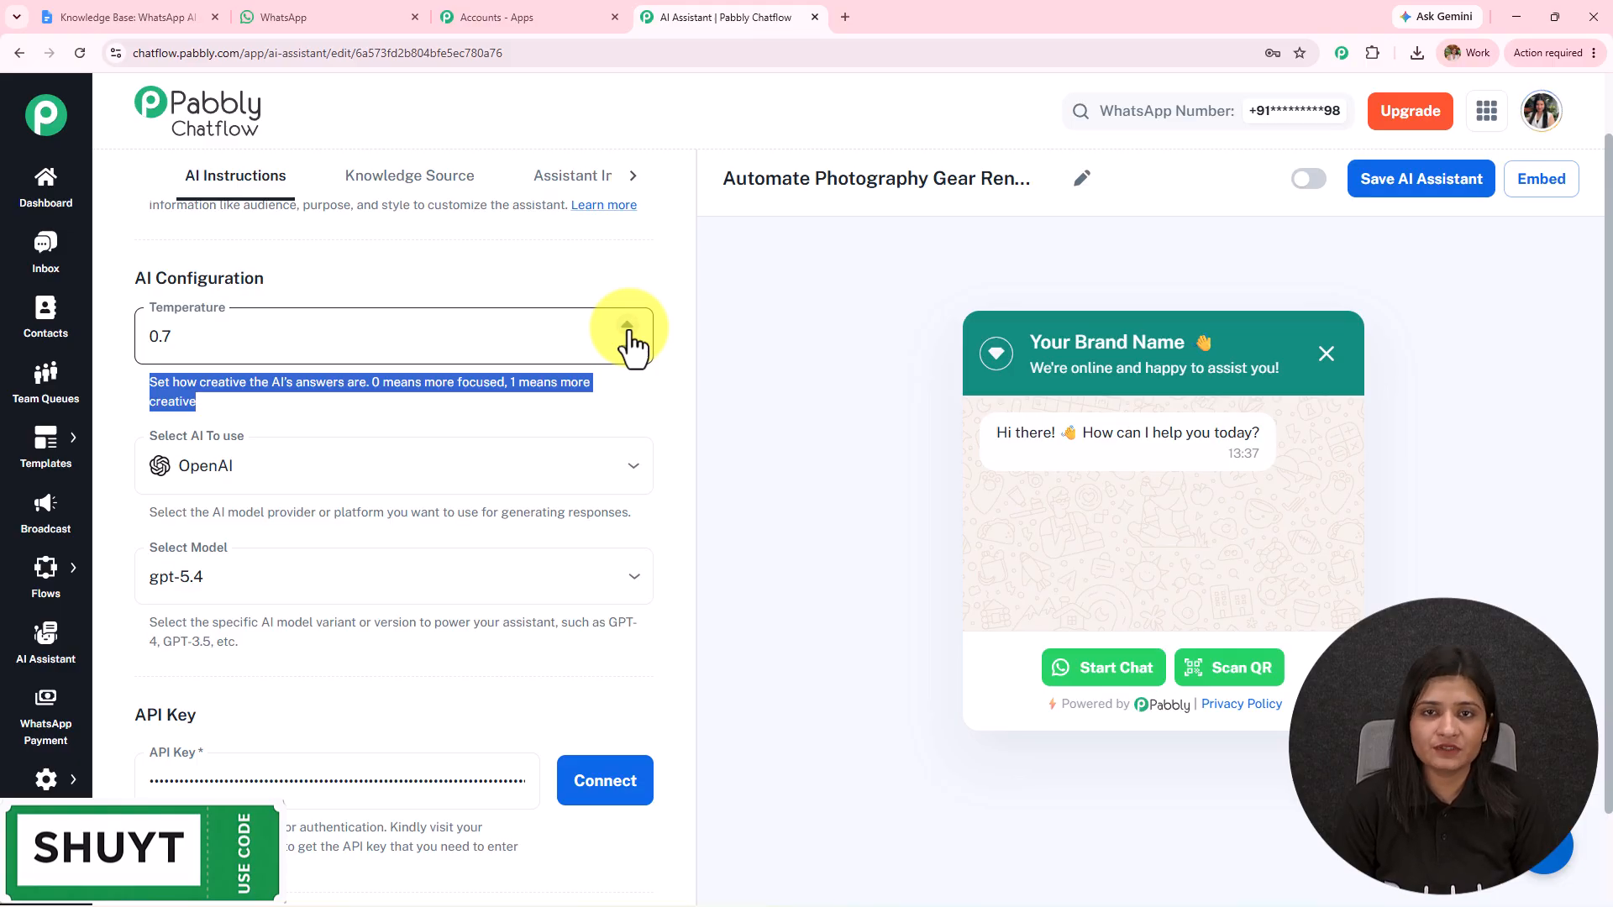
Step: Keep OpenAI as the AI provider and choose gpt-5-mini as the model
scroll(462, 461, down, 2)
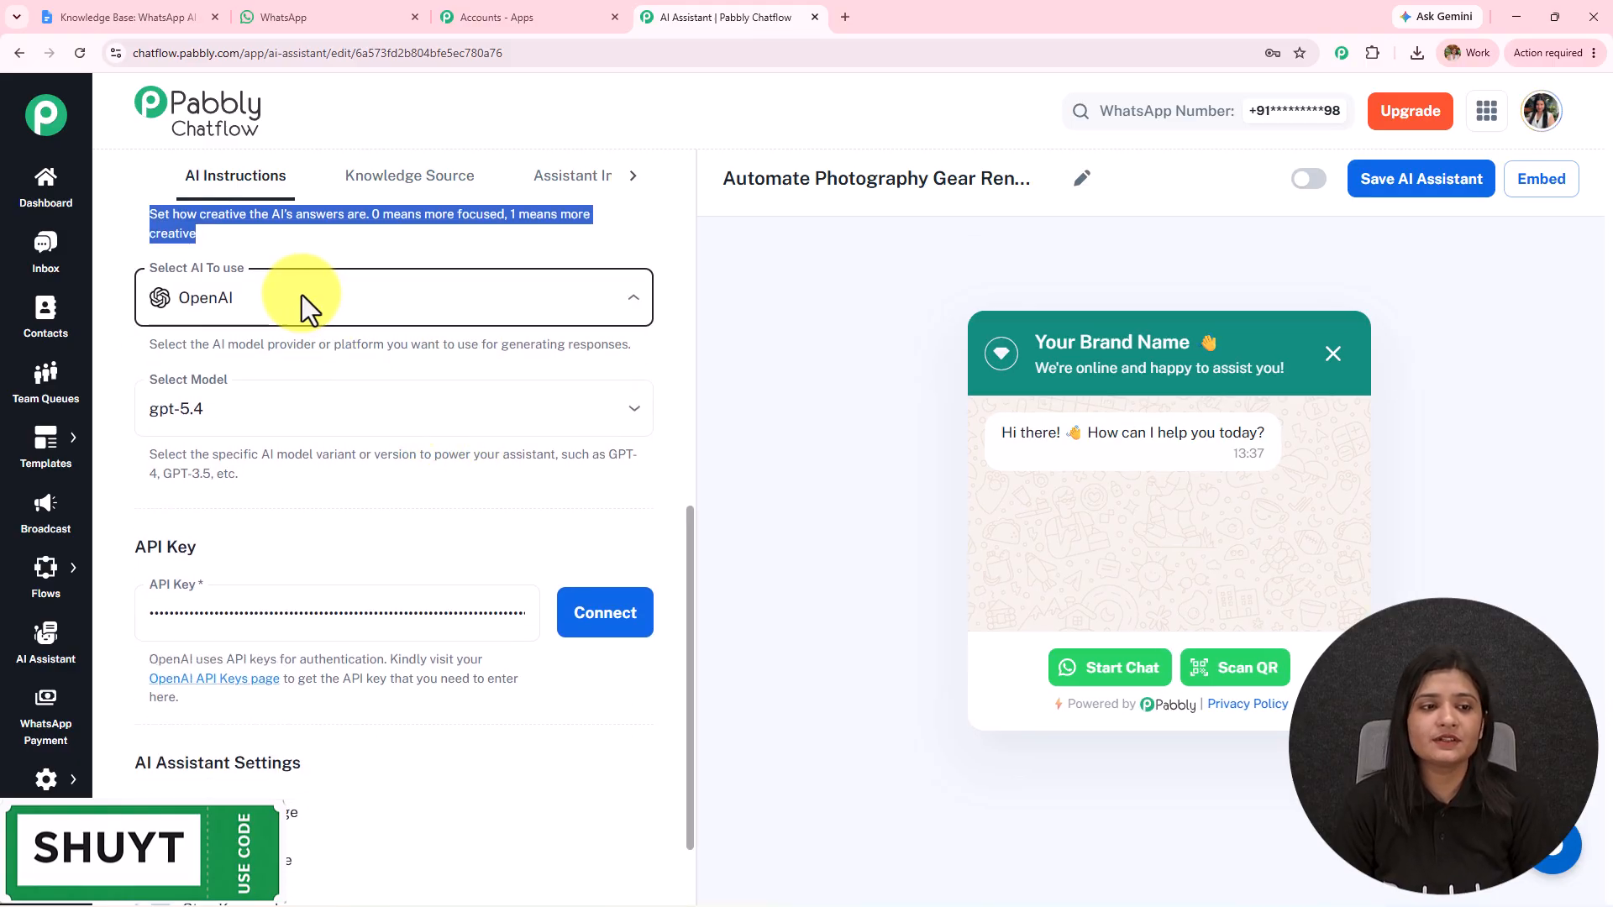
click(425, 308)
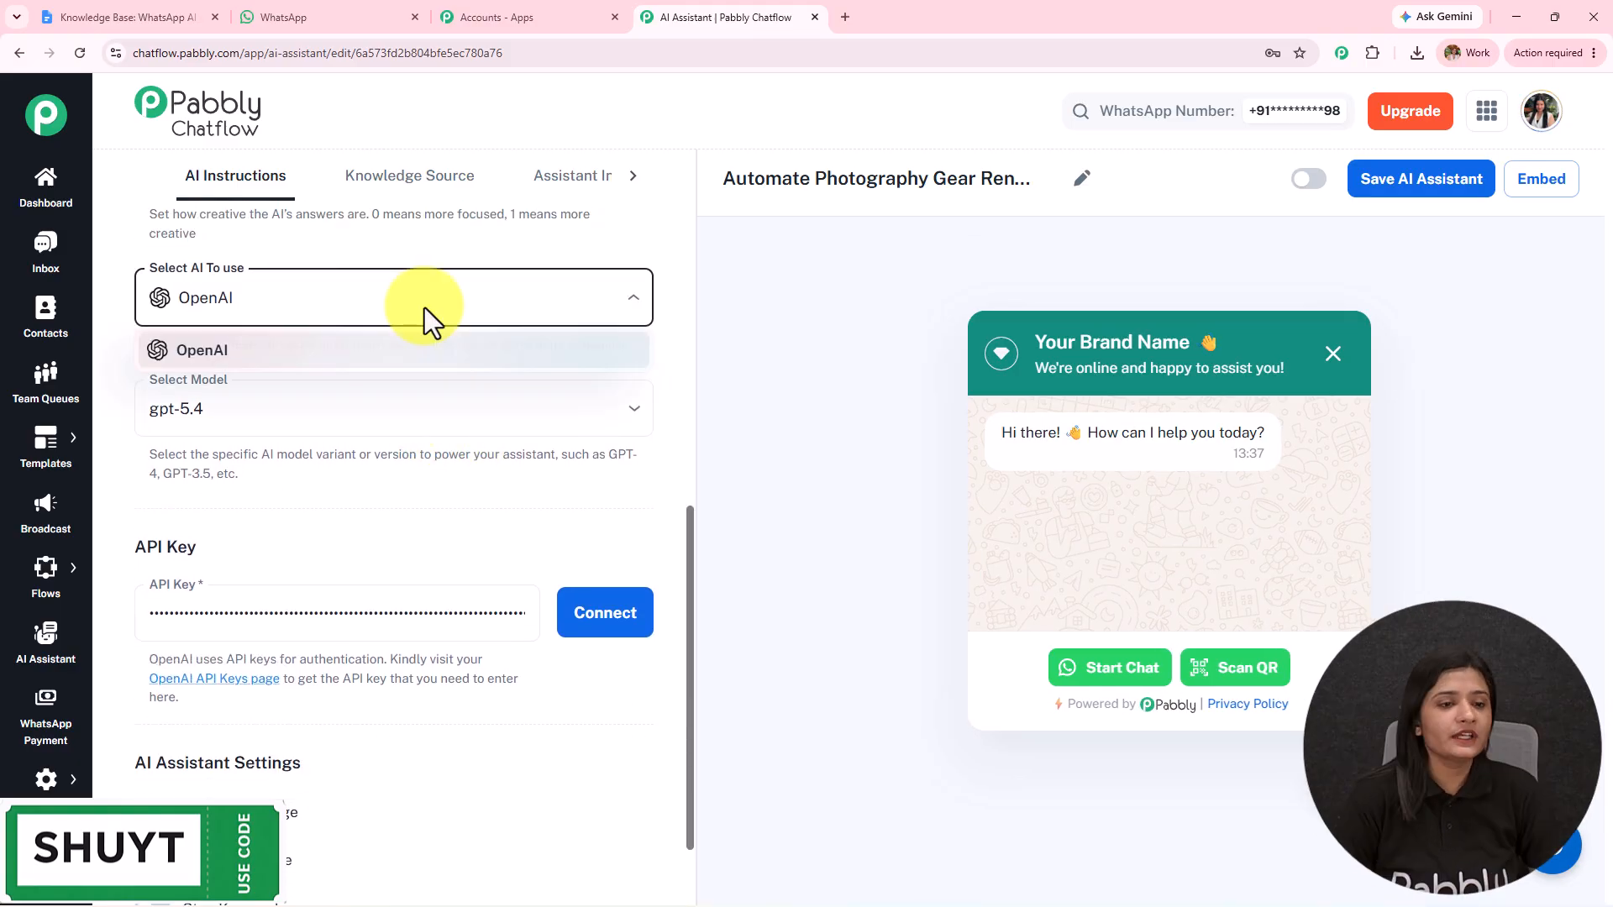
click(410, 351)
click(249, 418)
click(236, 705)
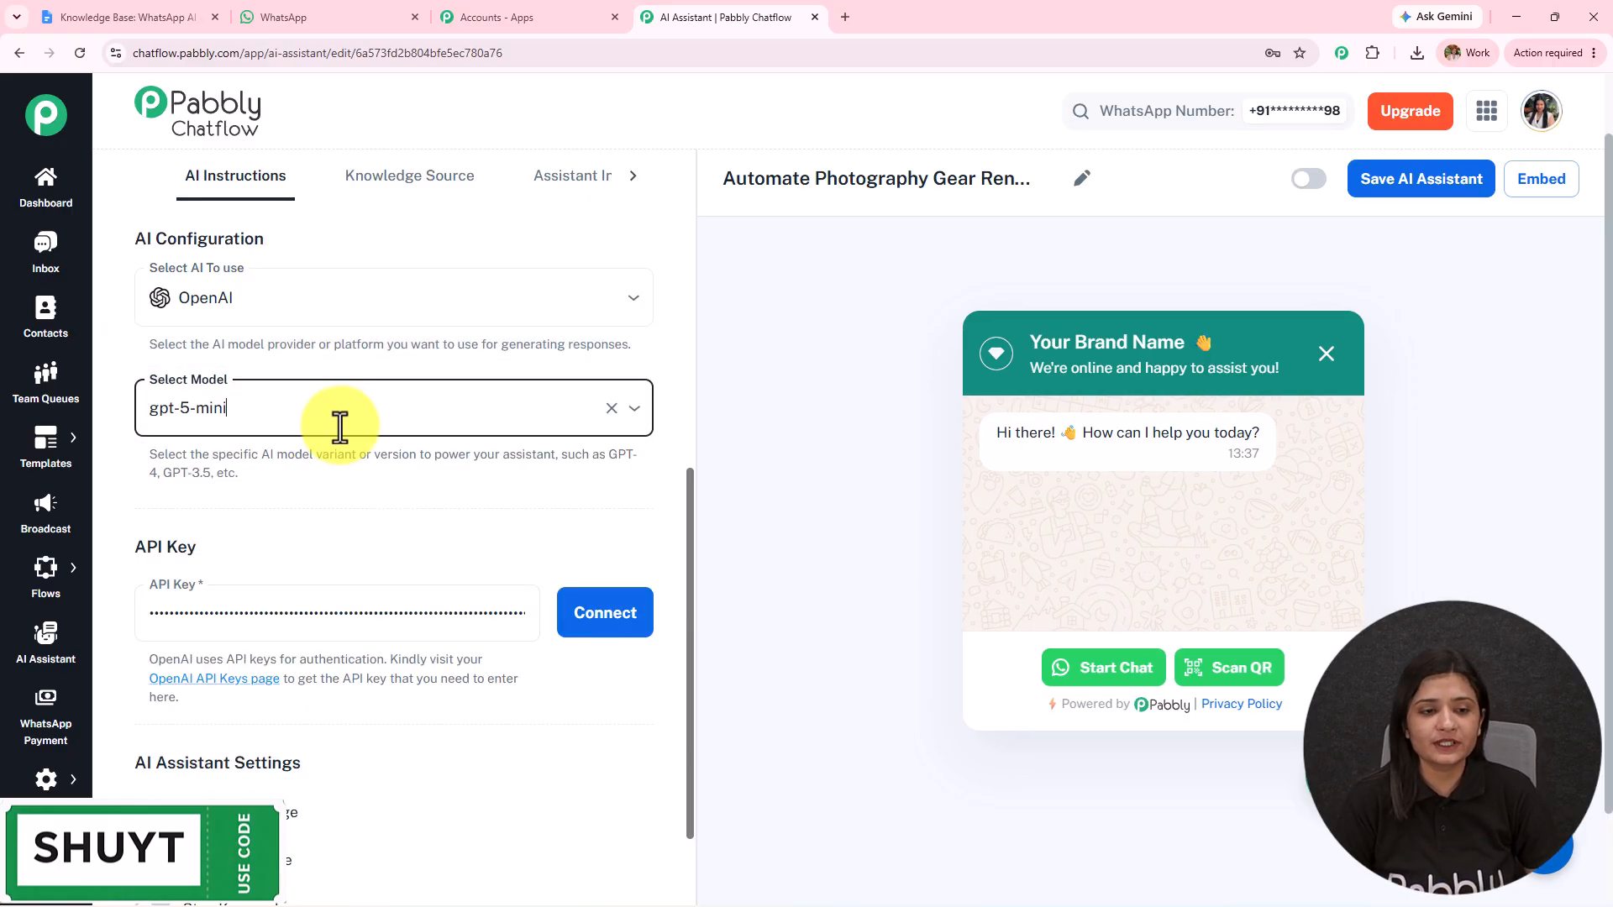
click(339, 426)
scroll(322, 639, down, 3)
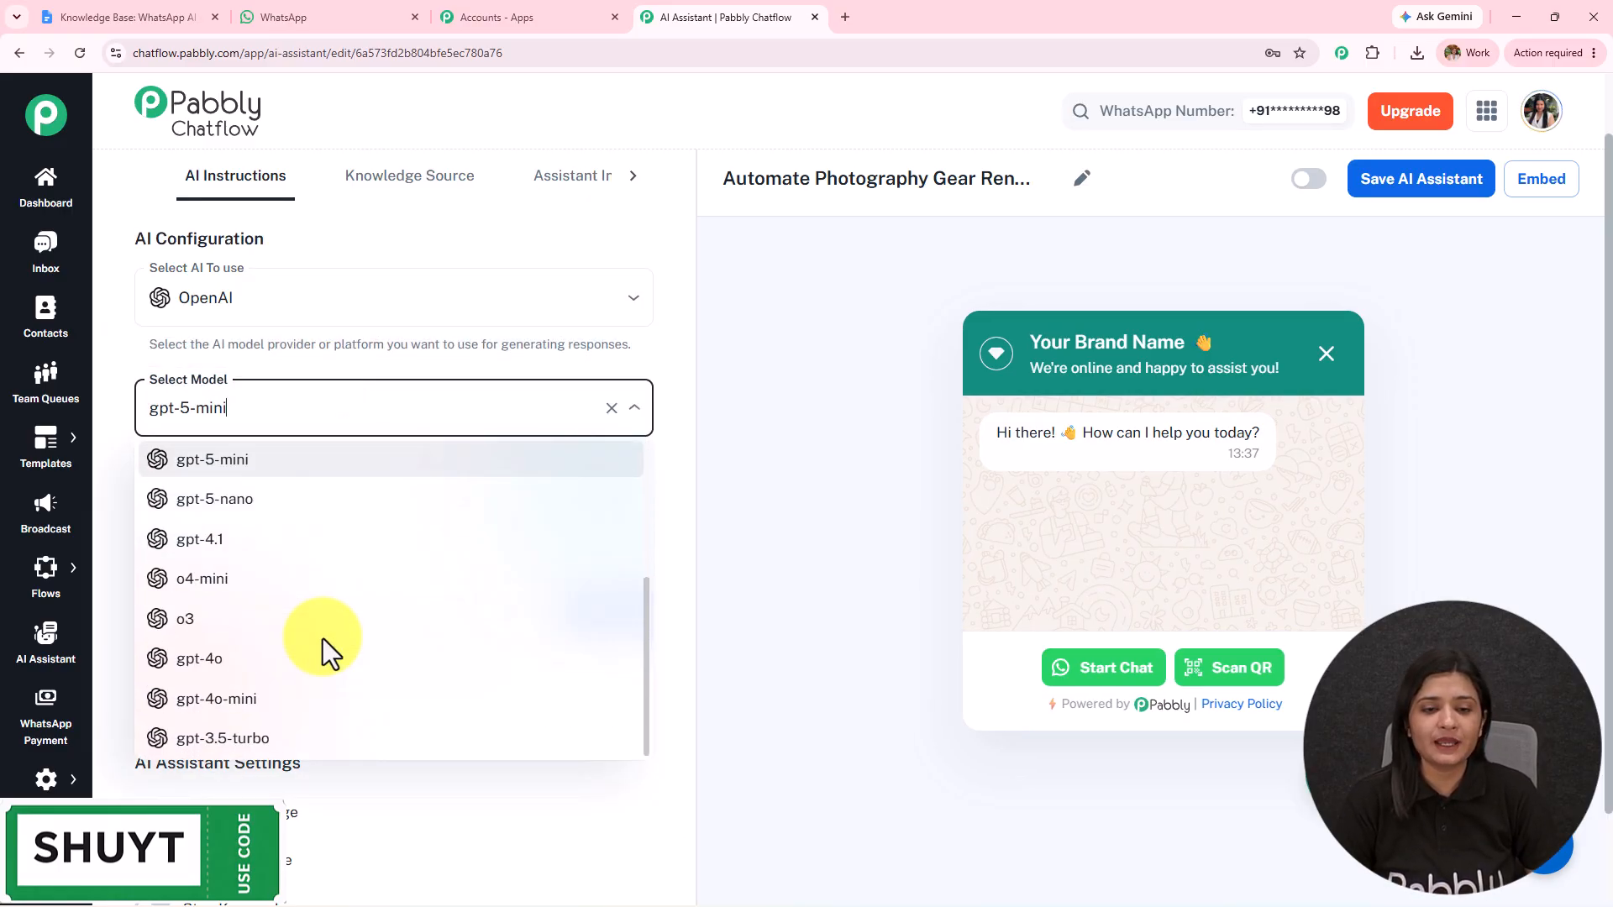
click(808, 449)
Step: Read the API key guidance and go to the linked OpenAI API keys page
scroll(295, 532, down, 3)
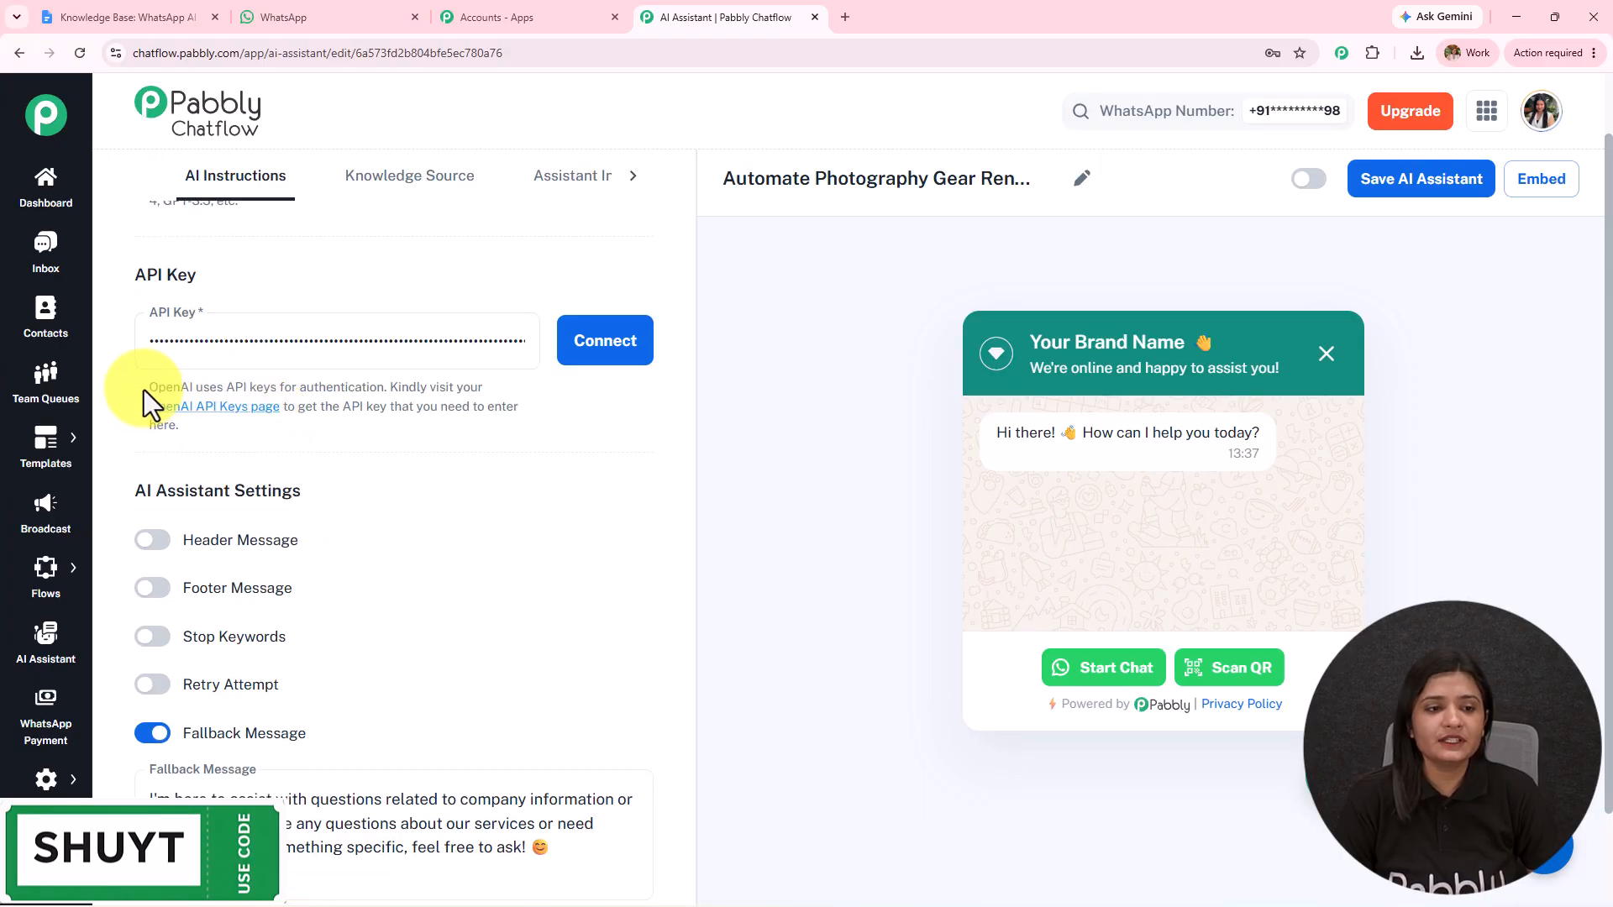
drag(147, 388, 391, 447)
click(390, 447)
click(246, 410)
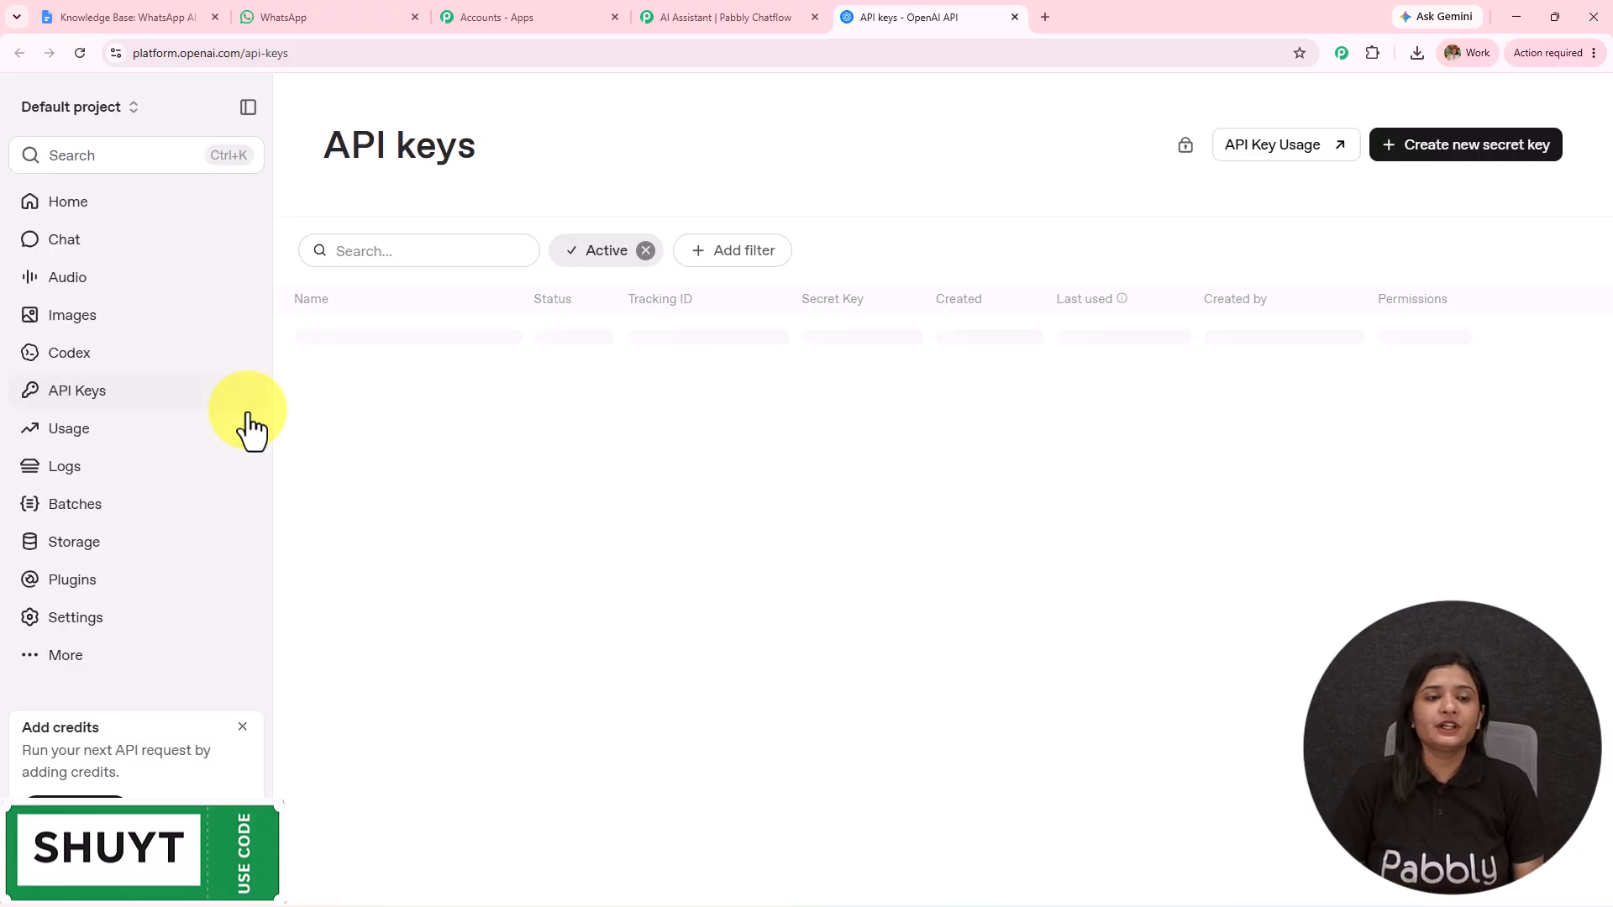
Step: Fill in a new OpenAI secret key form with the name "Test" and Default project, and review the permissions without creating the key
click(1461, 151)
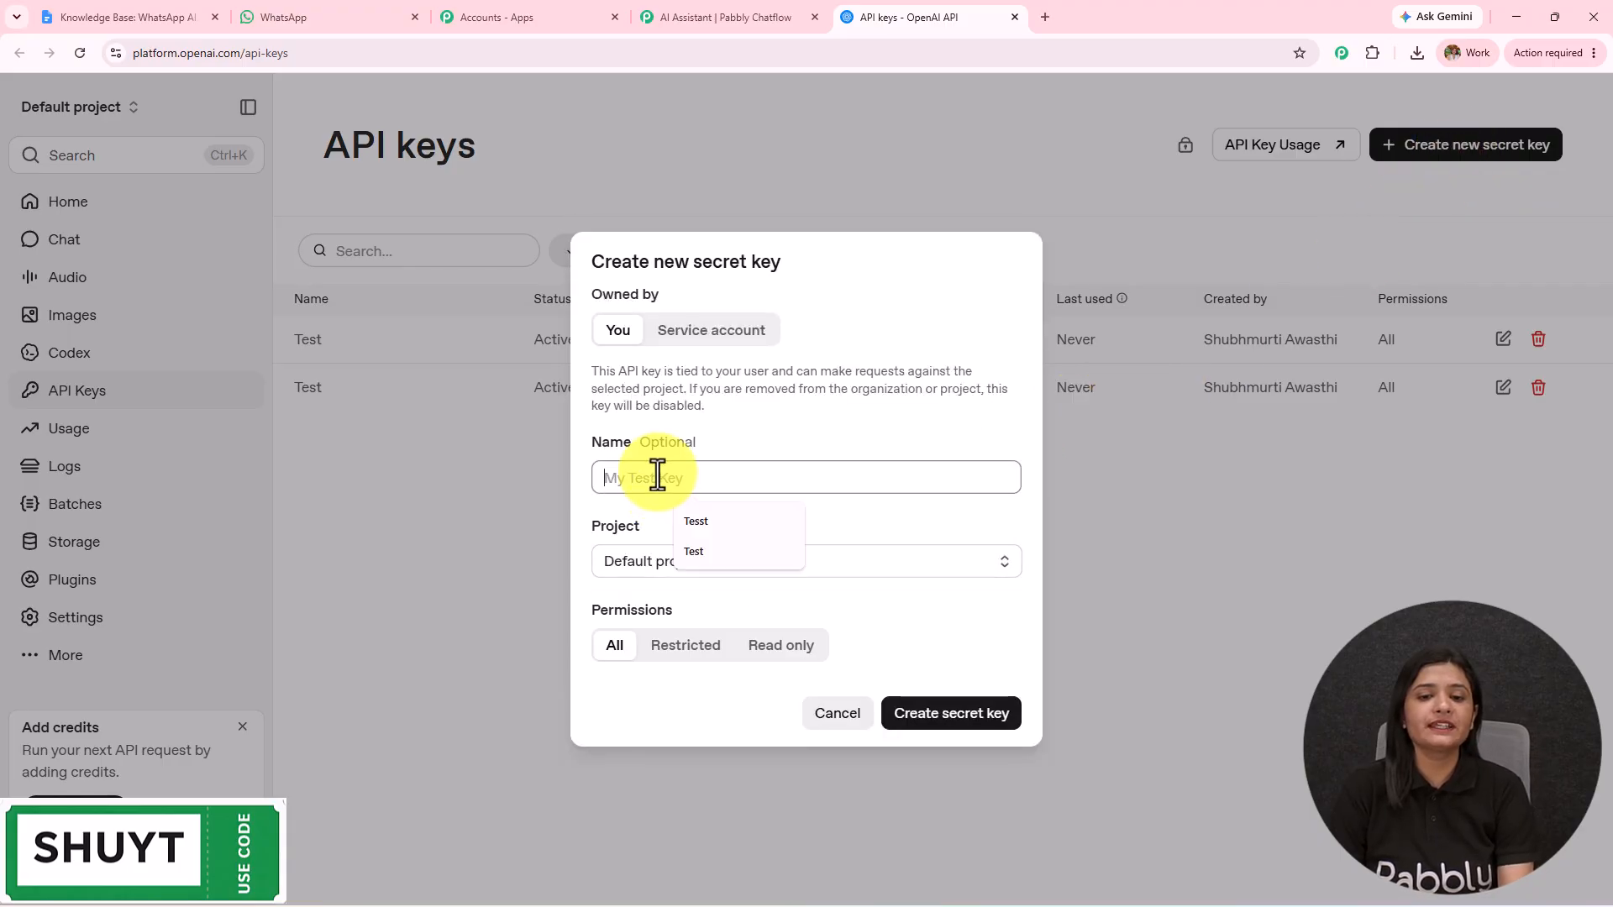
click(703, 552)
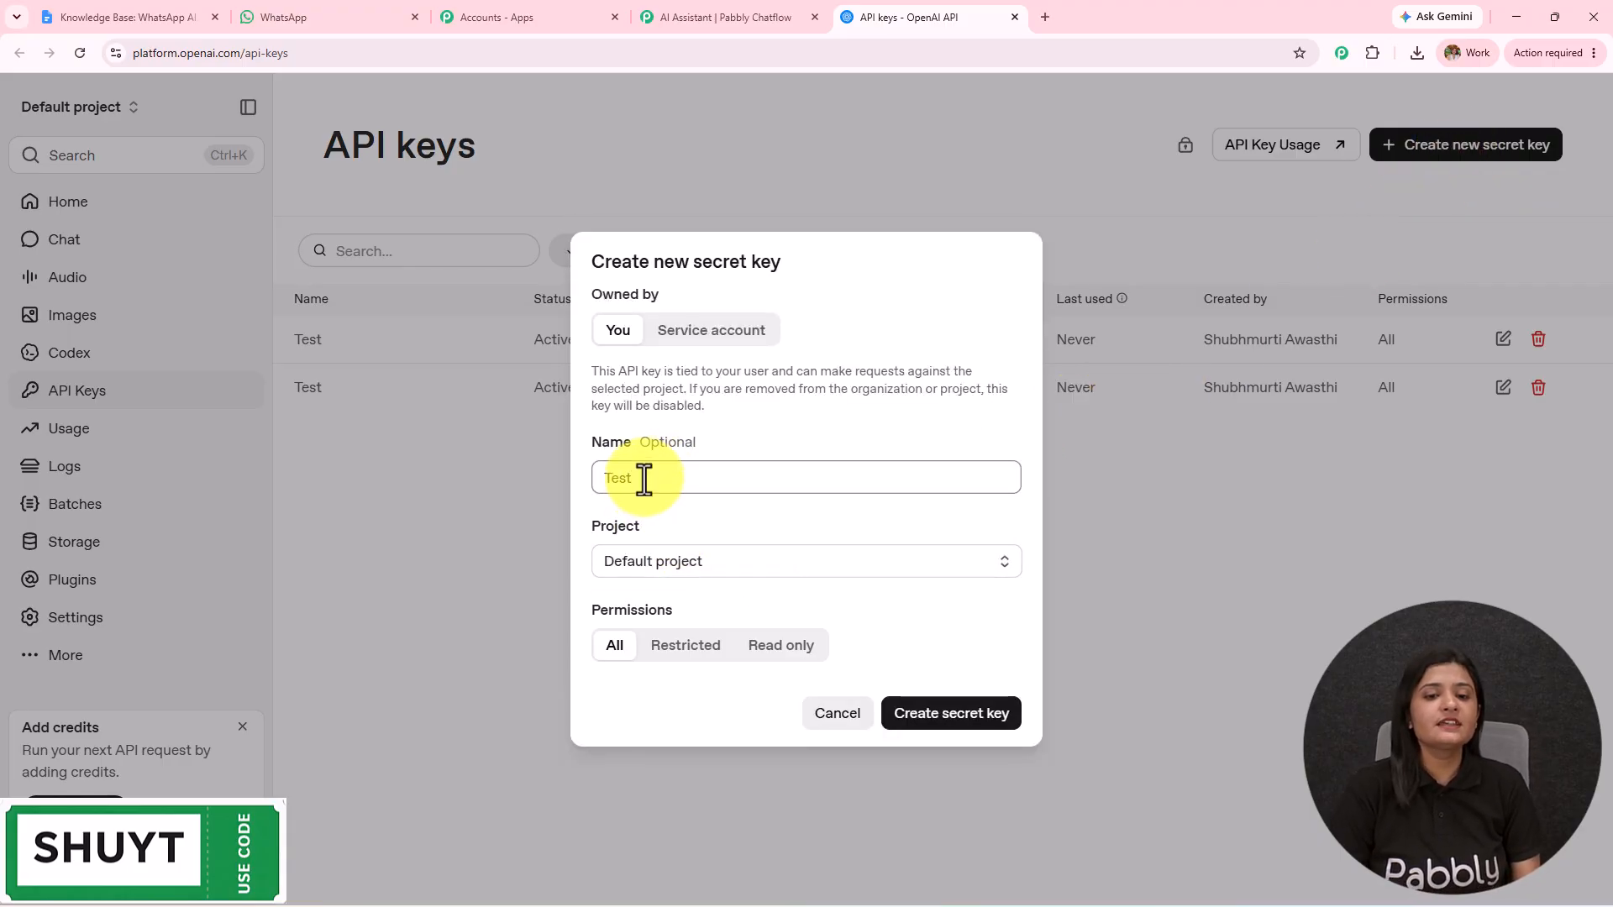
click(718, 563)
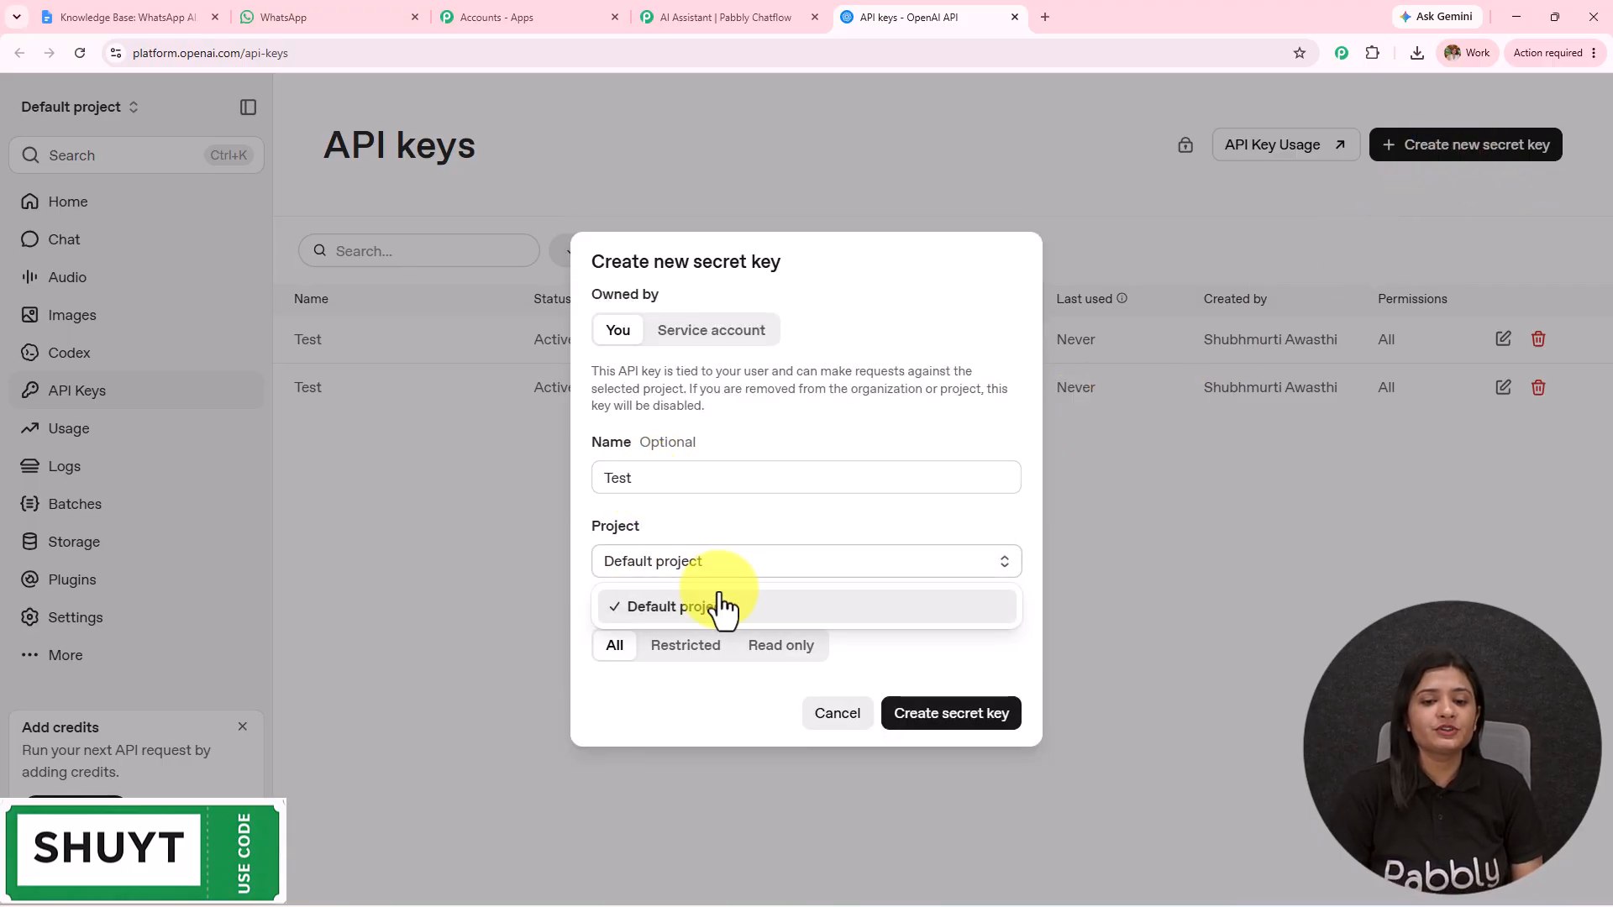
click(603, 621)
drag(594, 619, 931, 581)
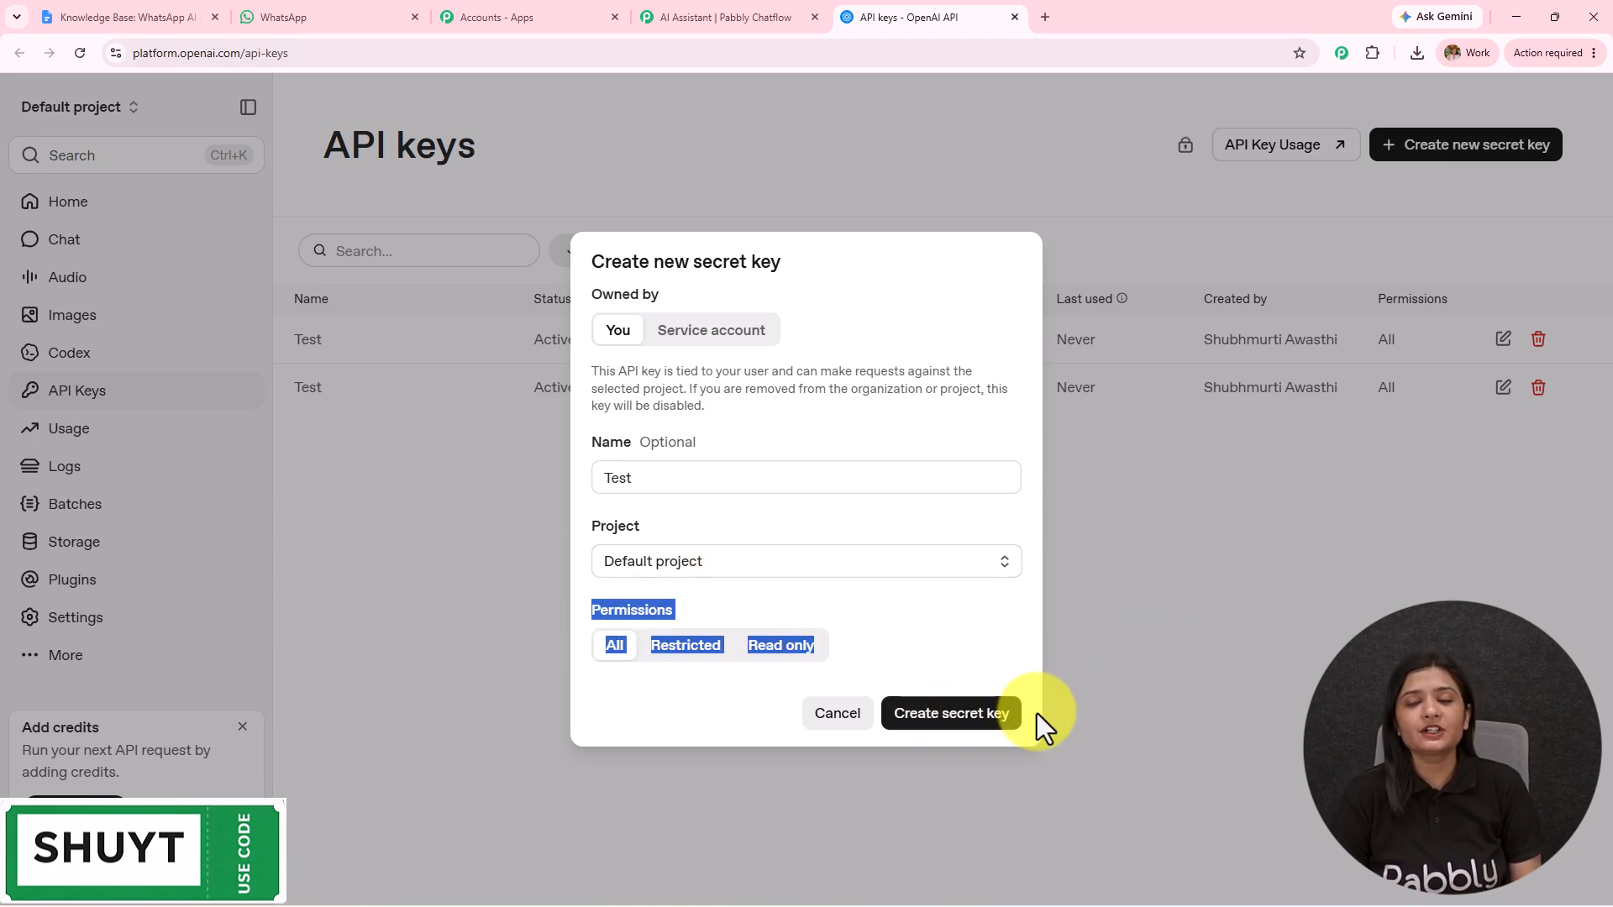
click(1126, 613)
Step: Return to the Pabbly Chatflow assistant and connect the OpenAI account with the prefilled API key
click(712, 15)
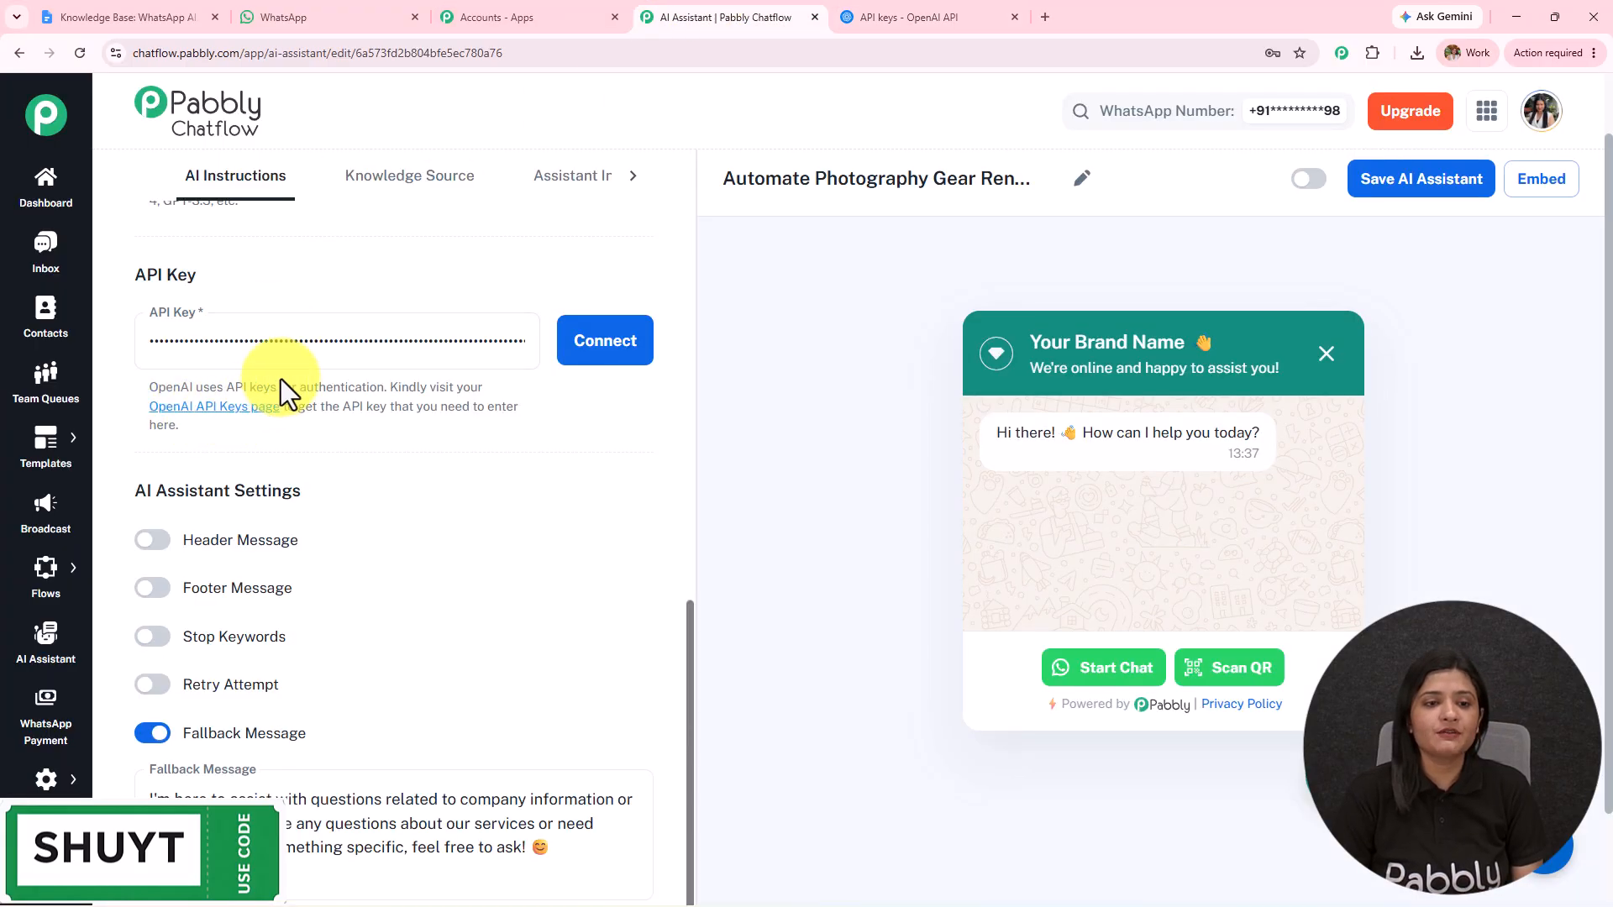
click(592, 359)
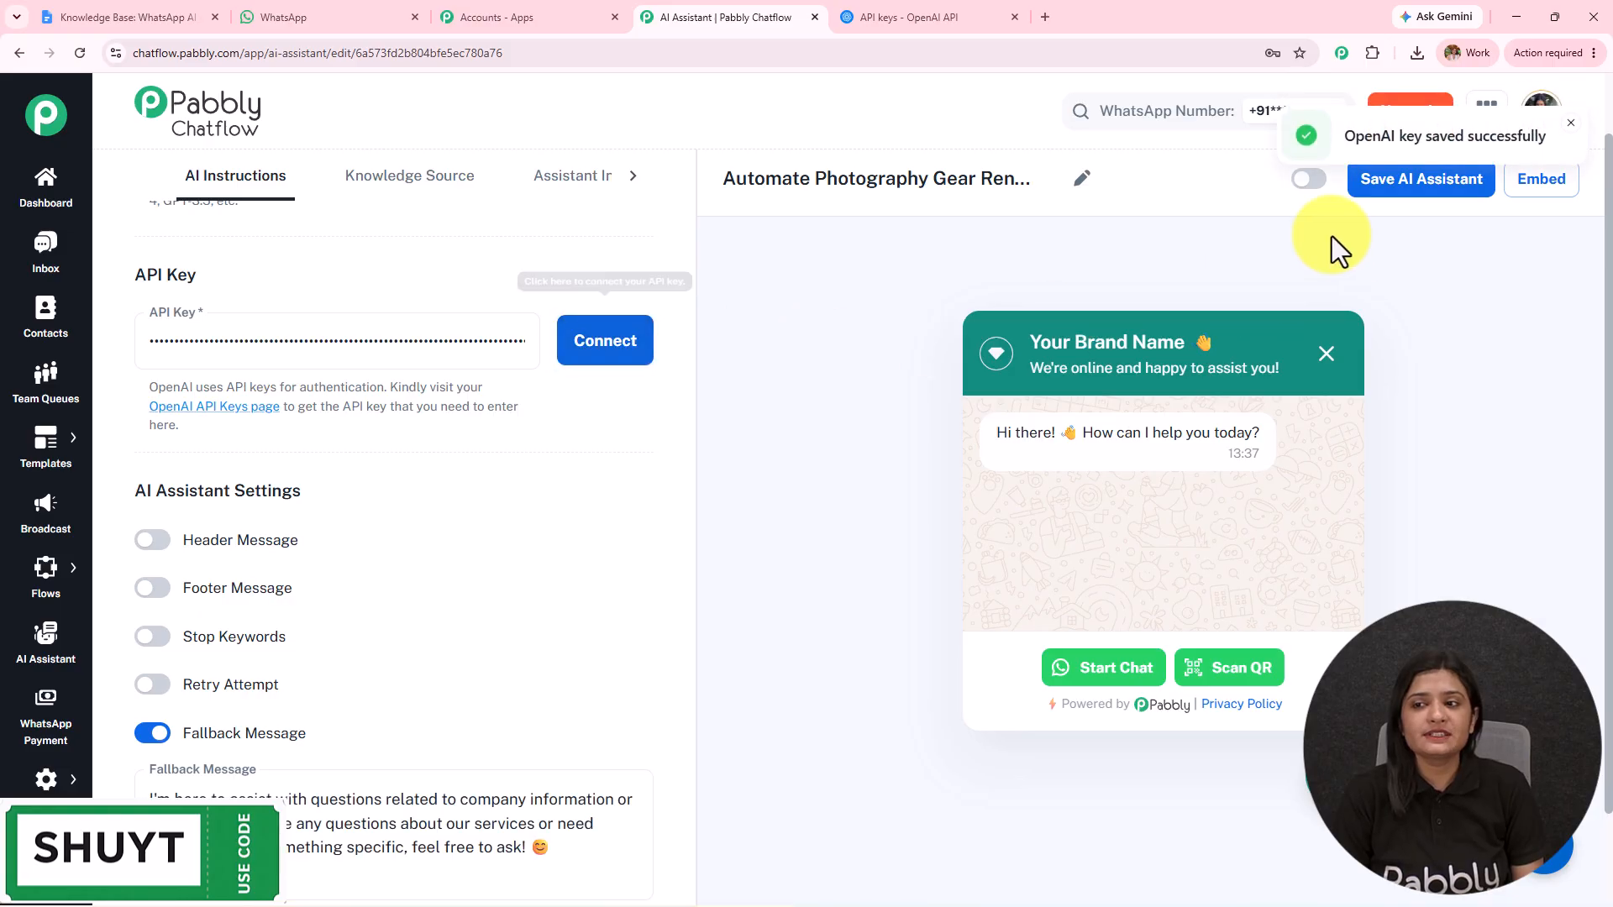
drag(1346, 136, 1551, 141)
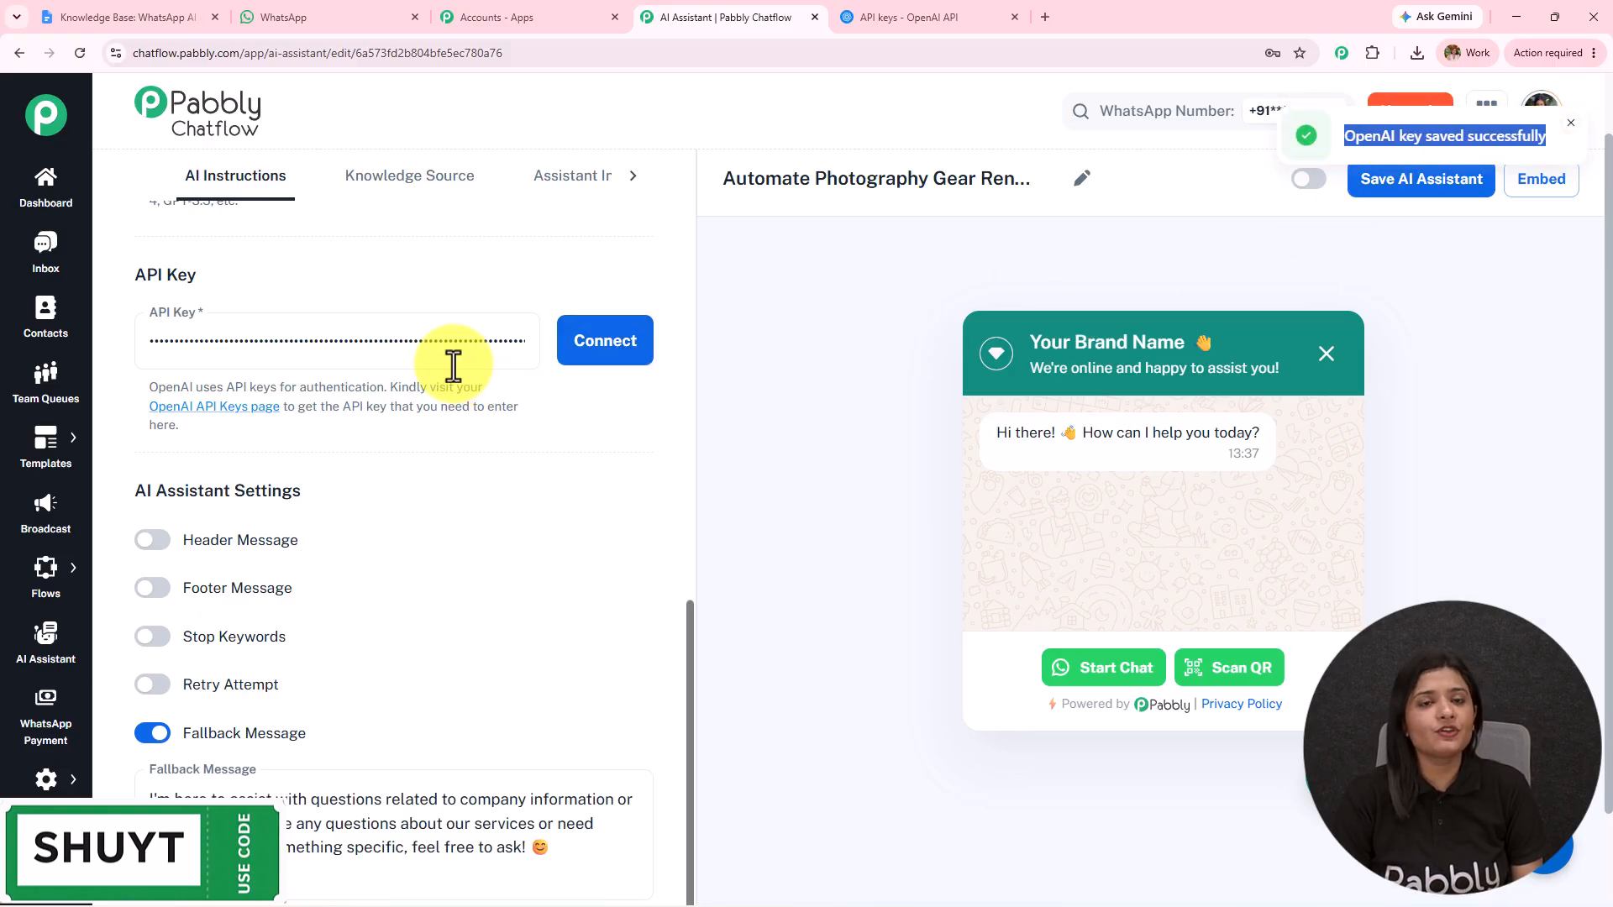
Step: Preview the Header Message and Footer Message fields in AI Assistant Settings by enabling both options and disabling them again
scroll(388, 534, down, 1)
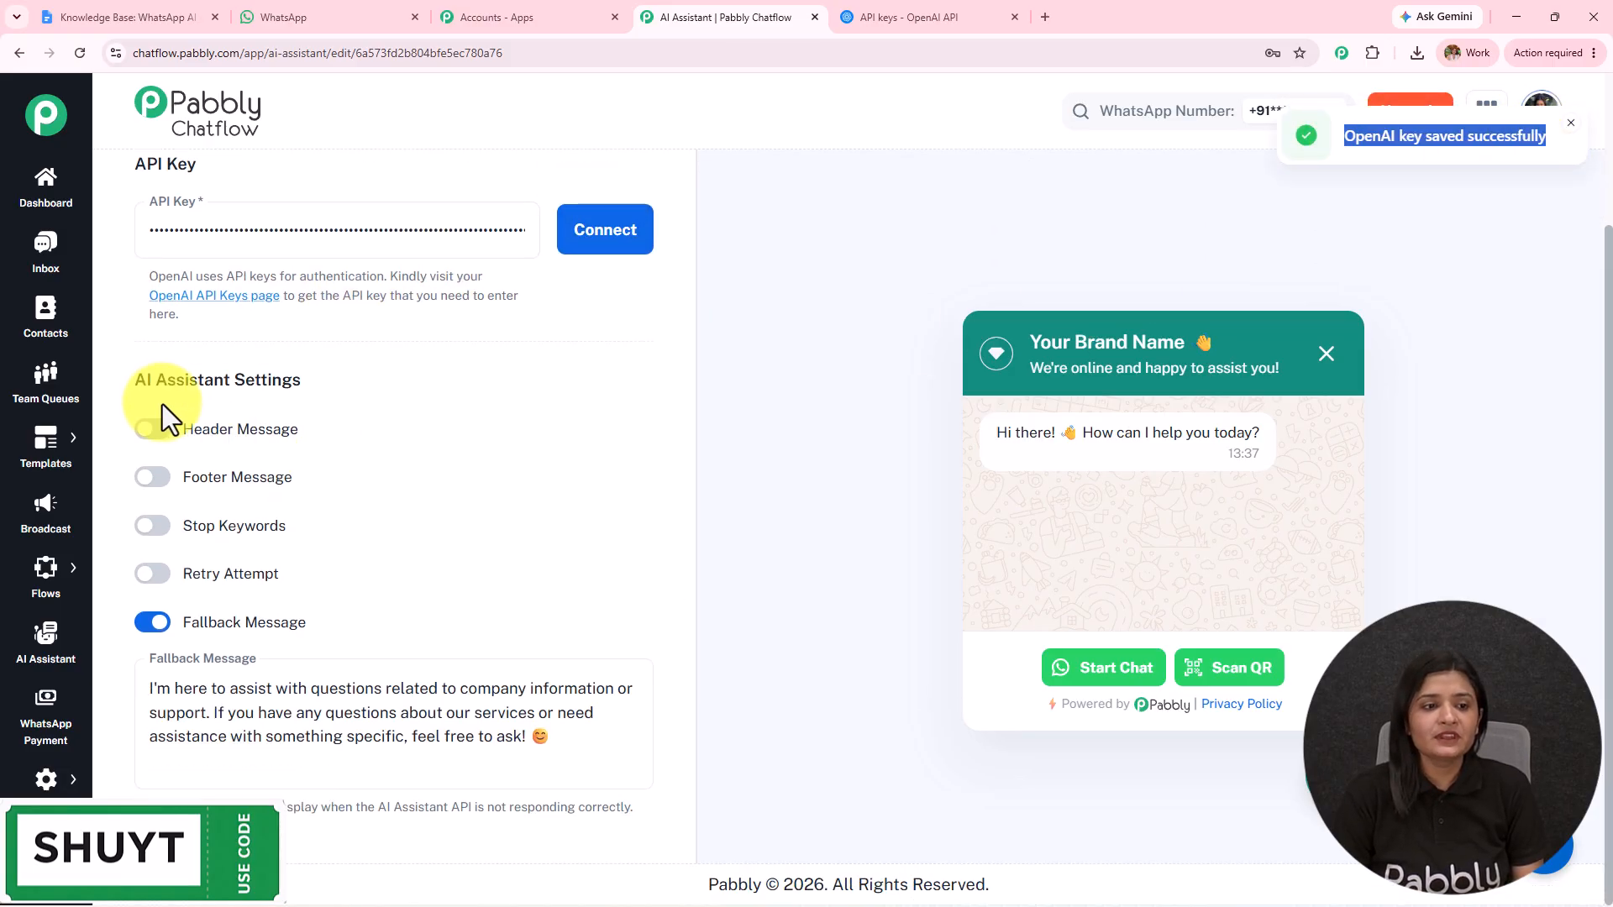
drag(136, 382, 396, 389)
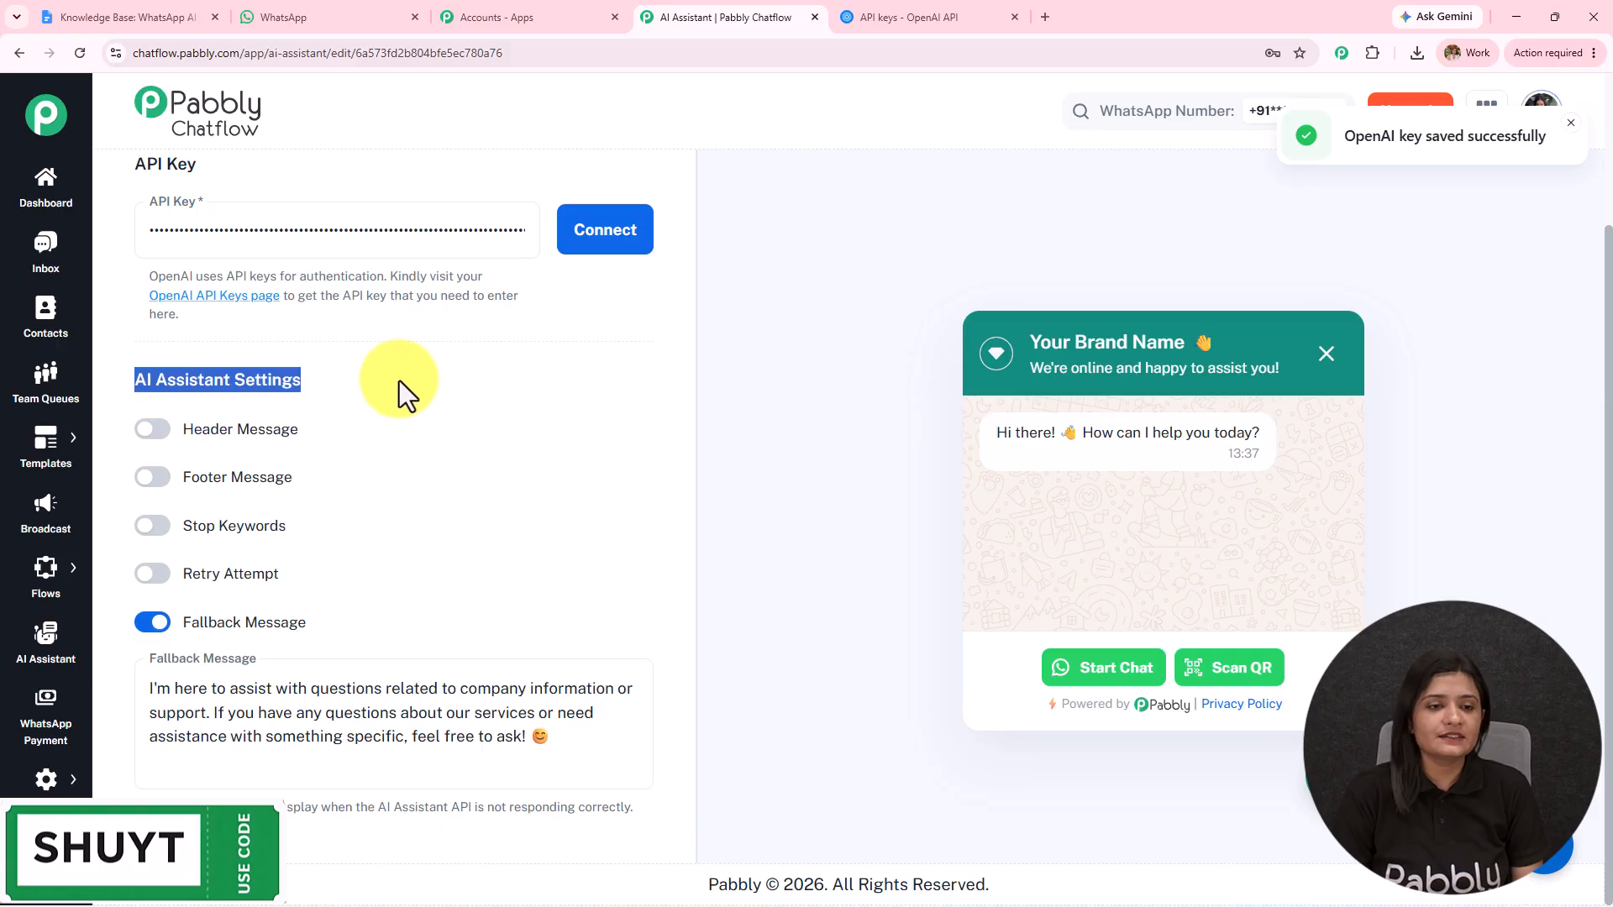
click(153, 430)
click(155, 604)
scroll(206, 531, down, 3)
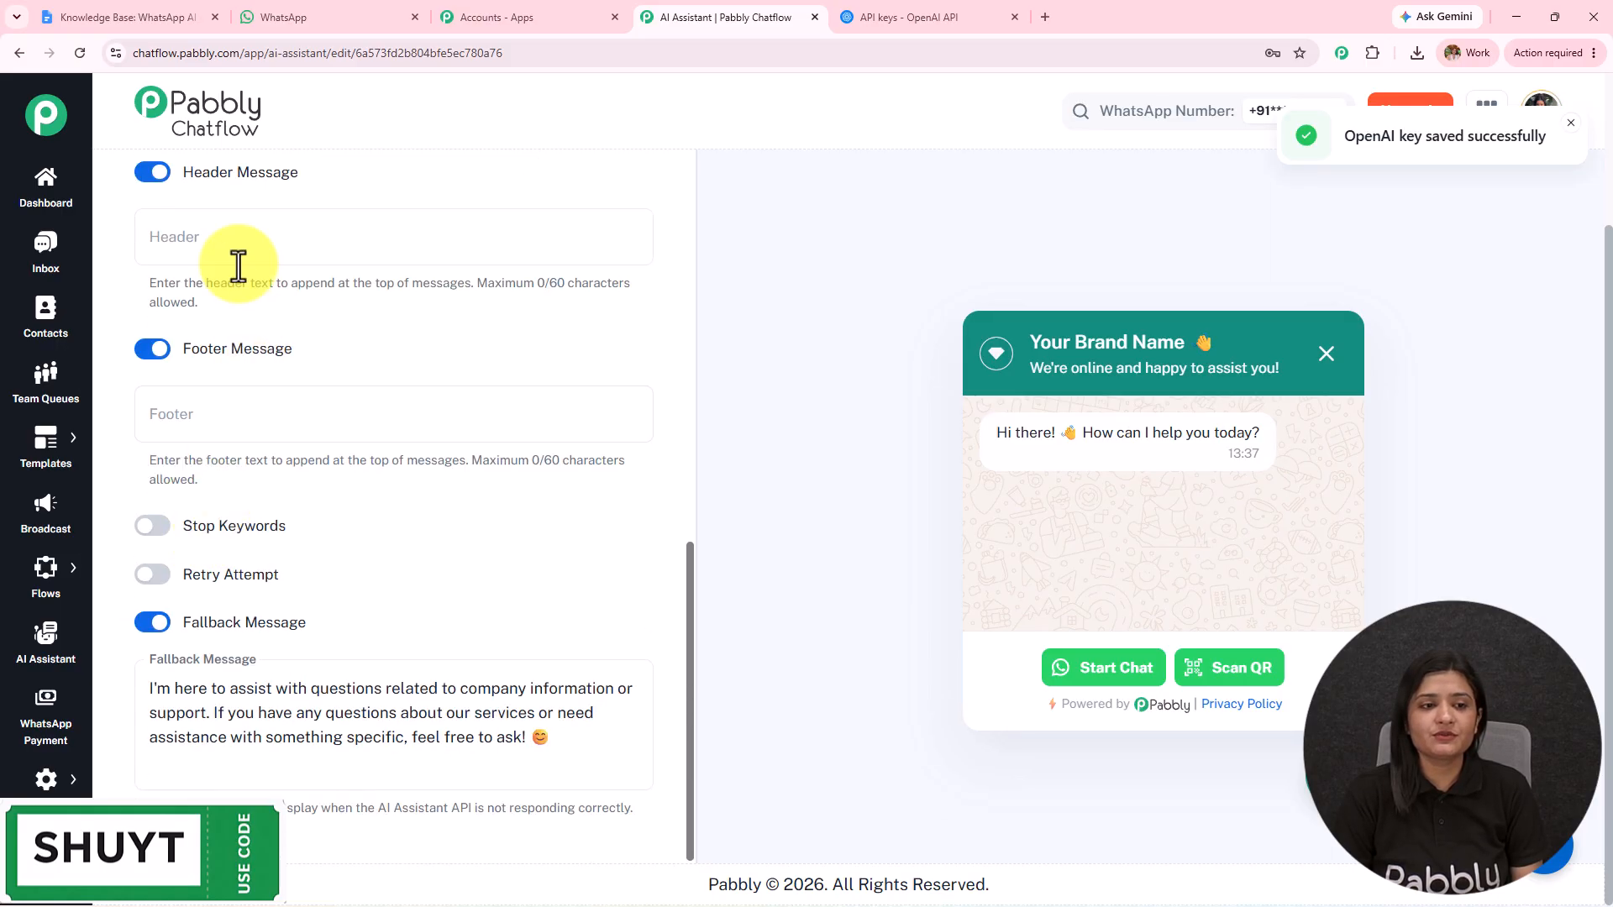
scroll(435, 512, up, 2)
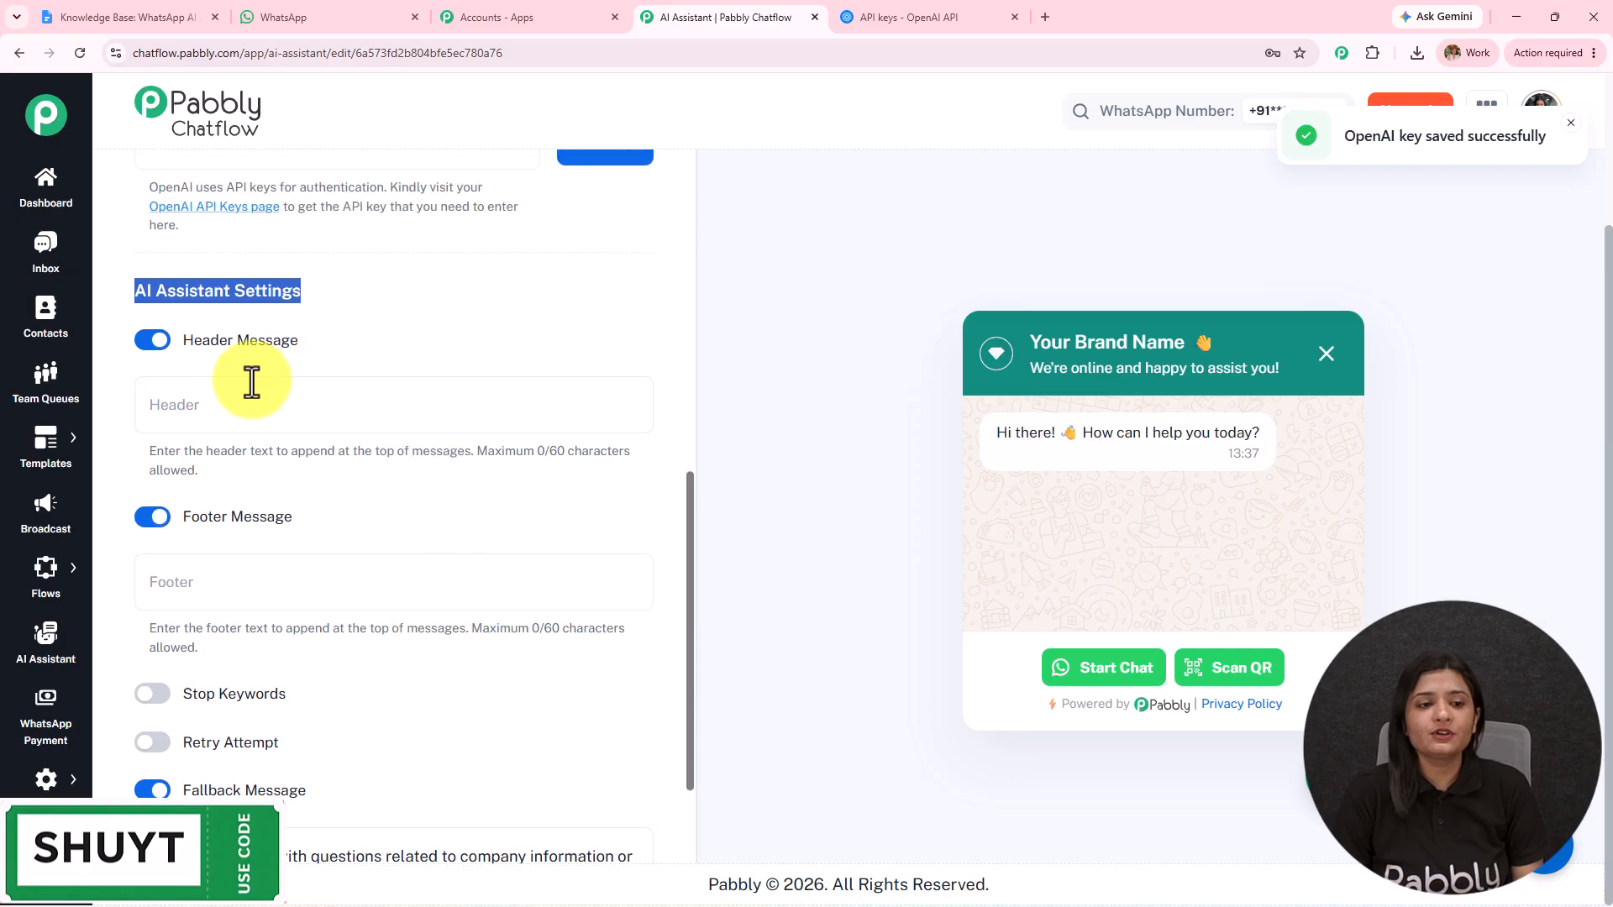
click(154, 341)
click(152, 390)
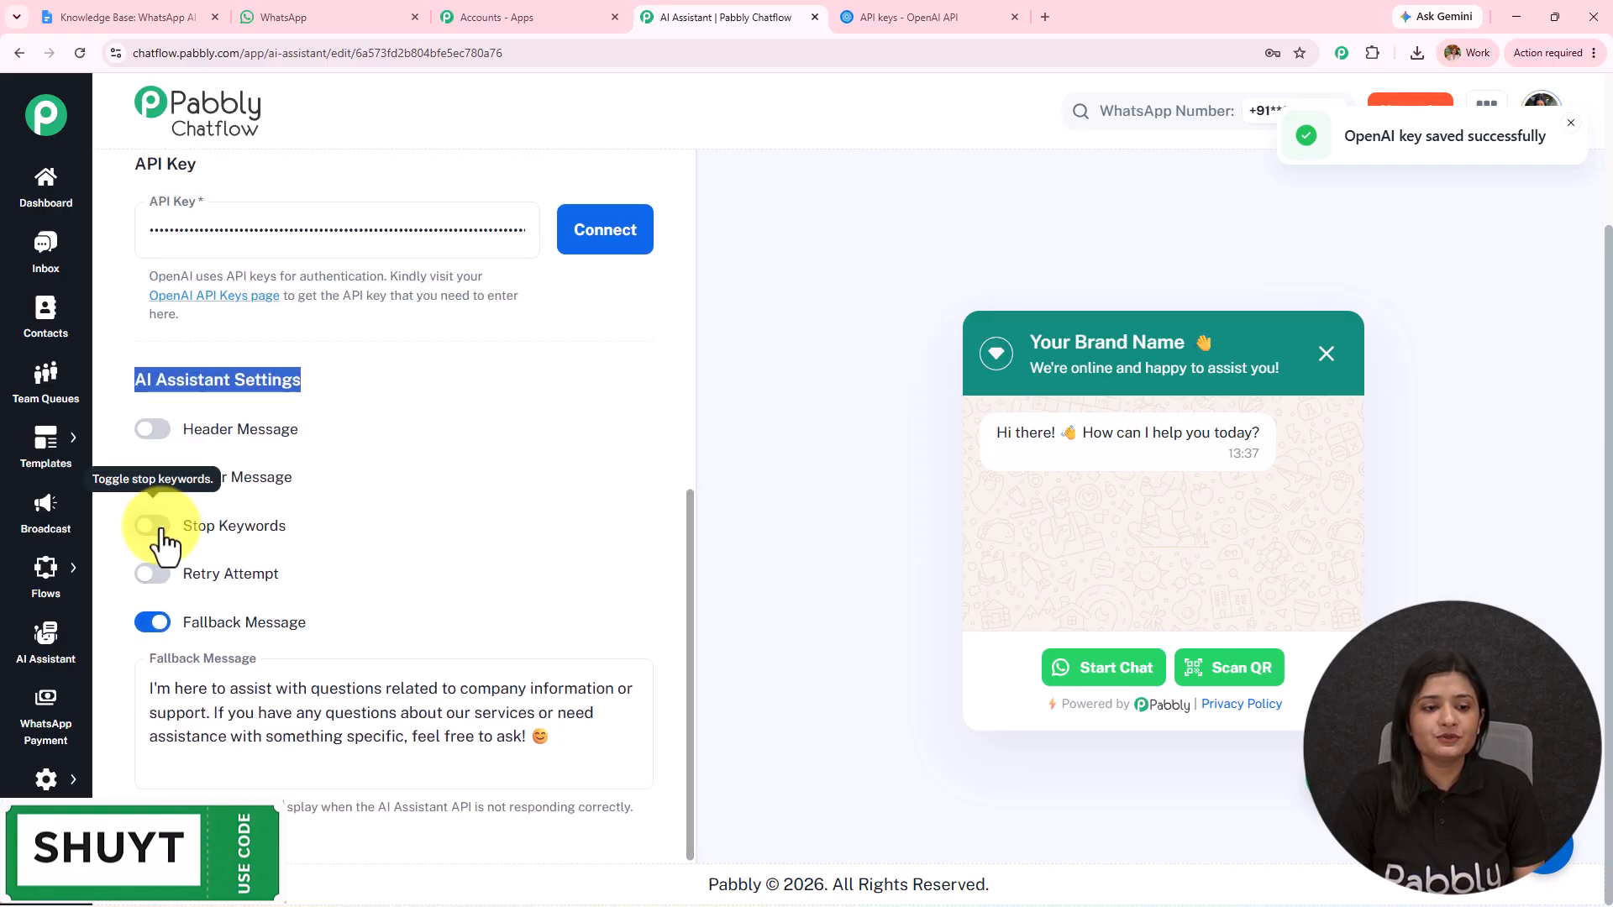
Step: Preview the Stop Keywords and Retry Attempt options by enabling and disabling both, and review the fallback message text
click(156, 525)
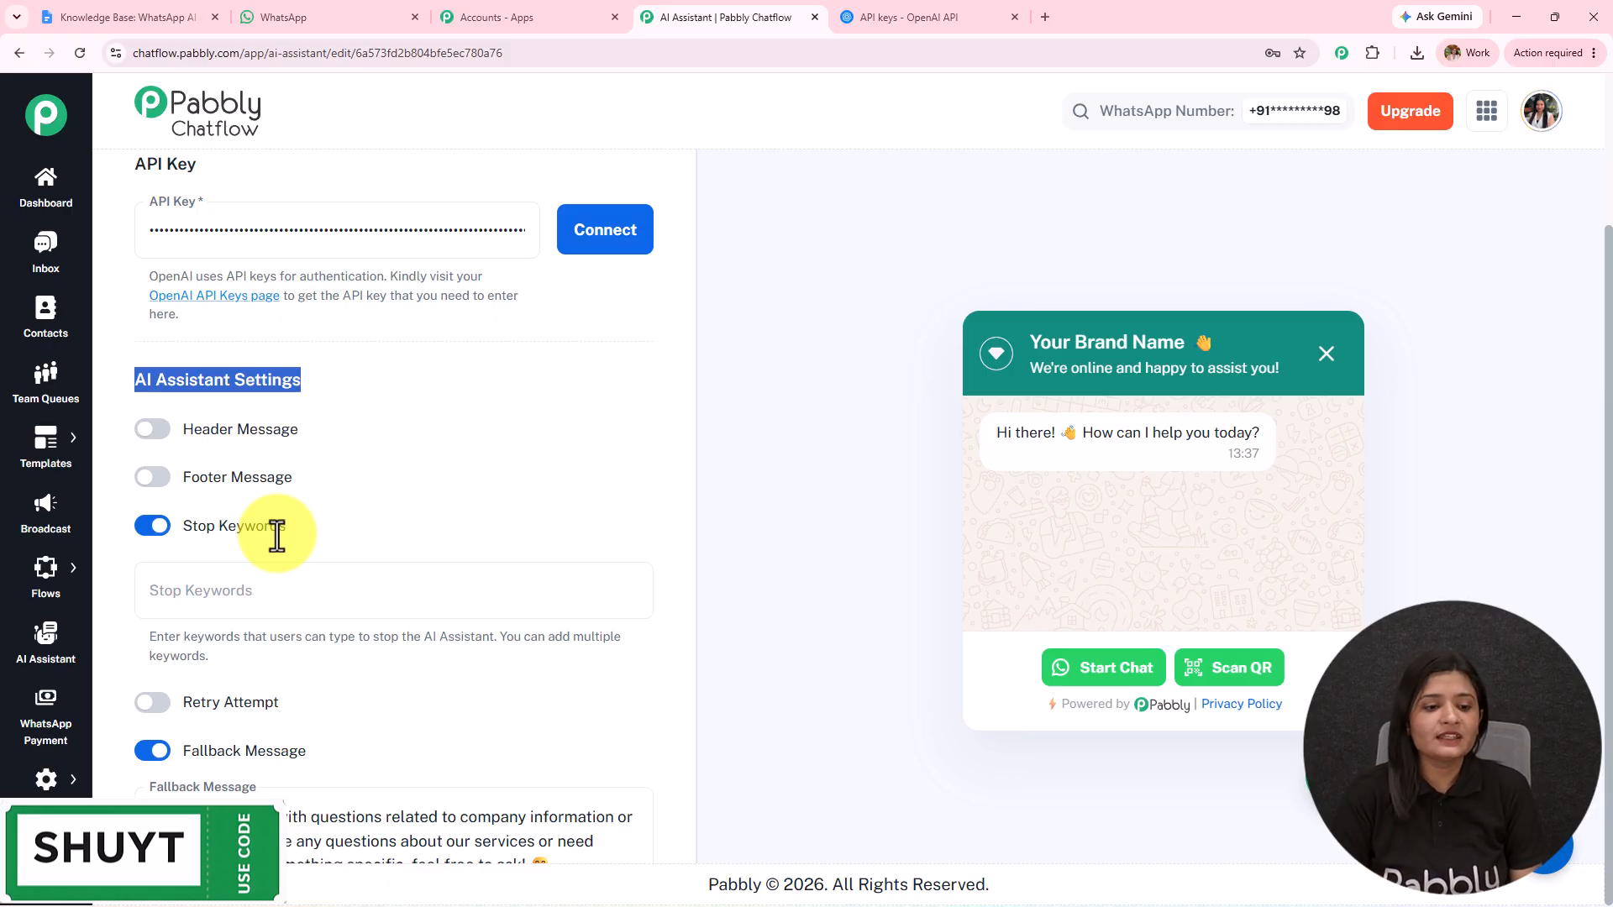
scroll(277, 533, down, 2)
click(153, 576)
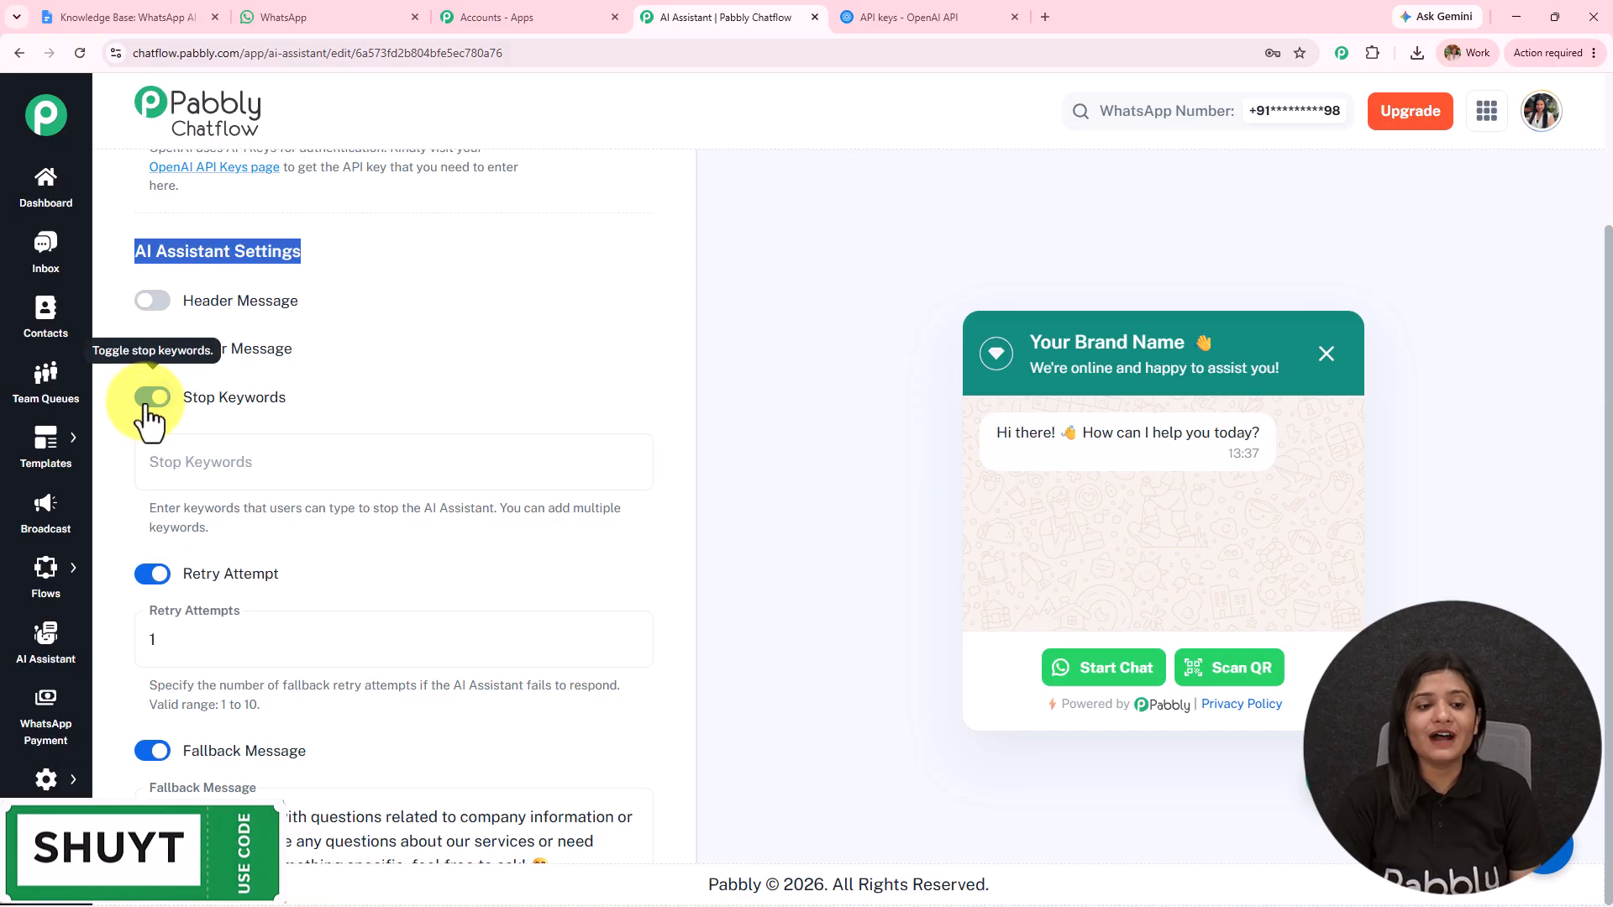
click(151, 397)
click(219, 575)
drag(260, 576, 139, 573)
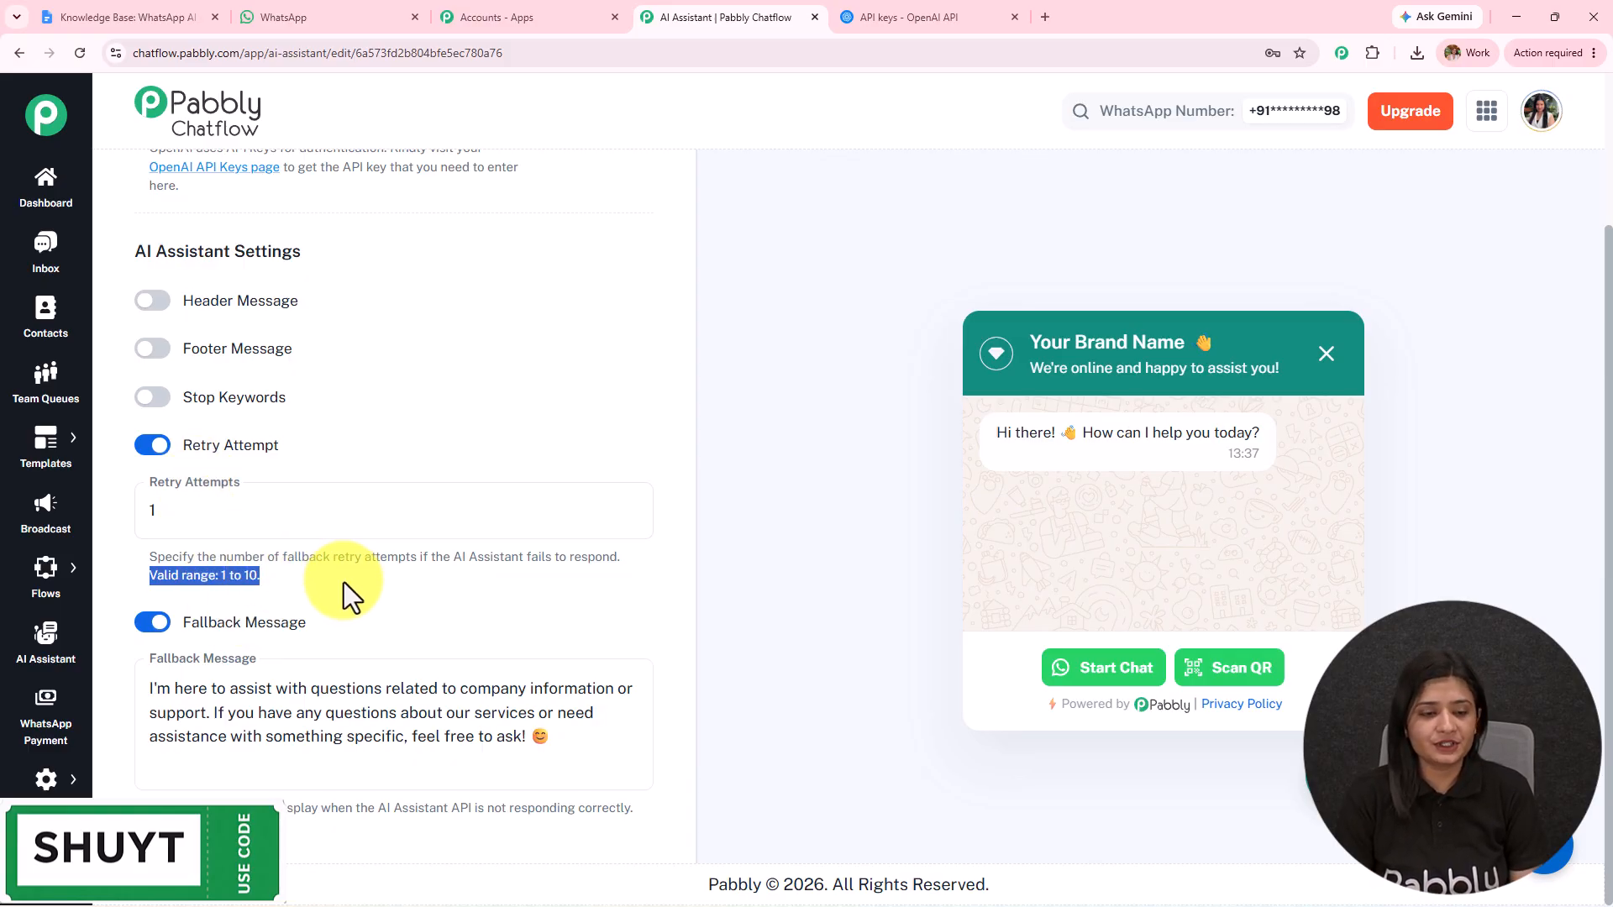
click(152, 446)
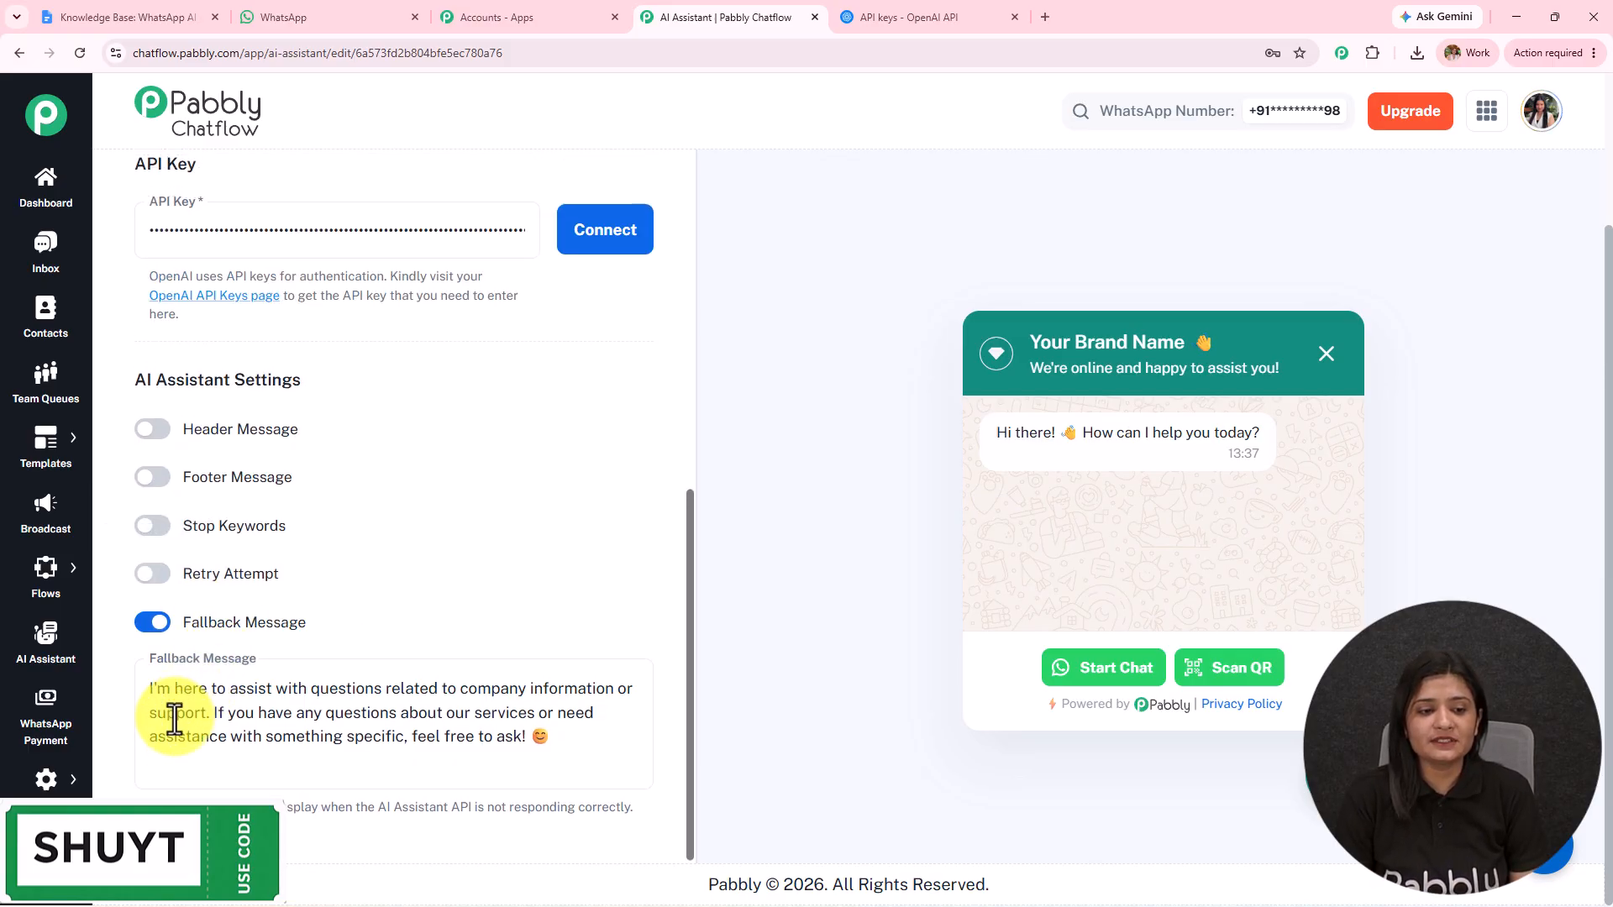
drag(526, 739, 50, 647)
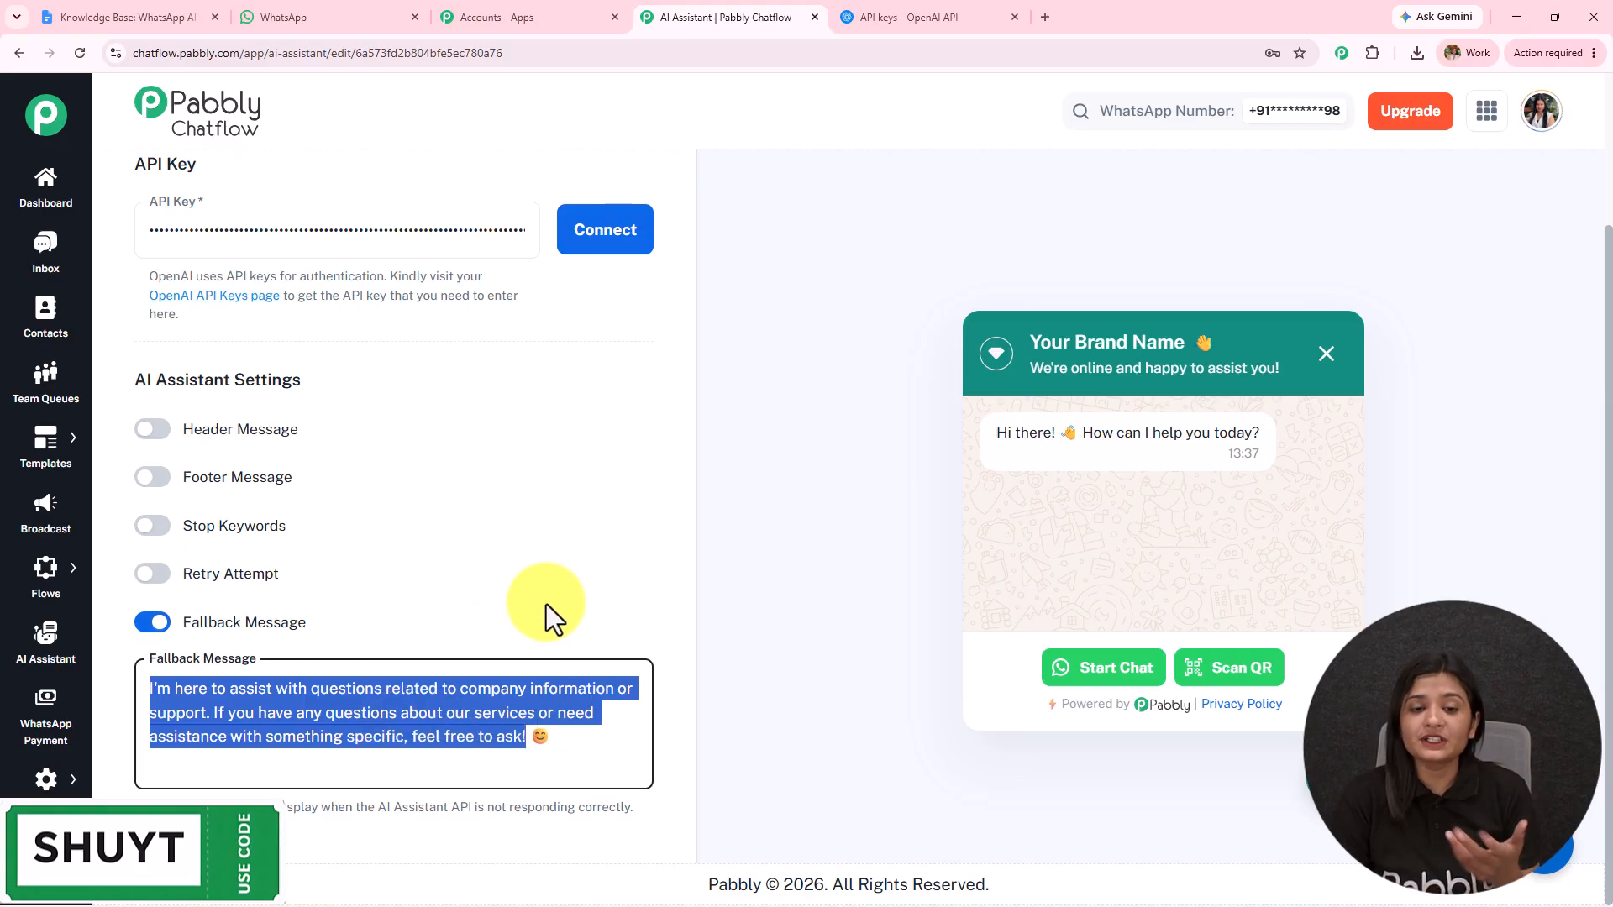
Step: Open the assistant's Knowledge Source settings and choose Upload File as the knowledge source
drag(692, 528, 763, 112)
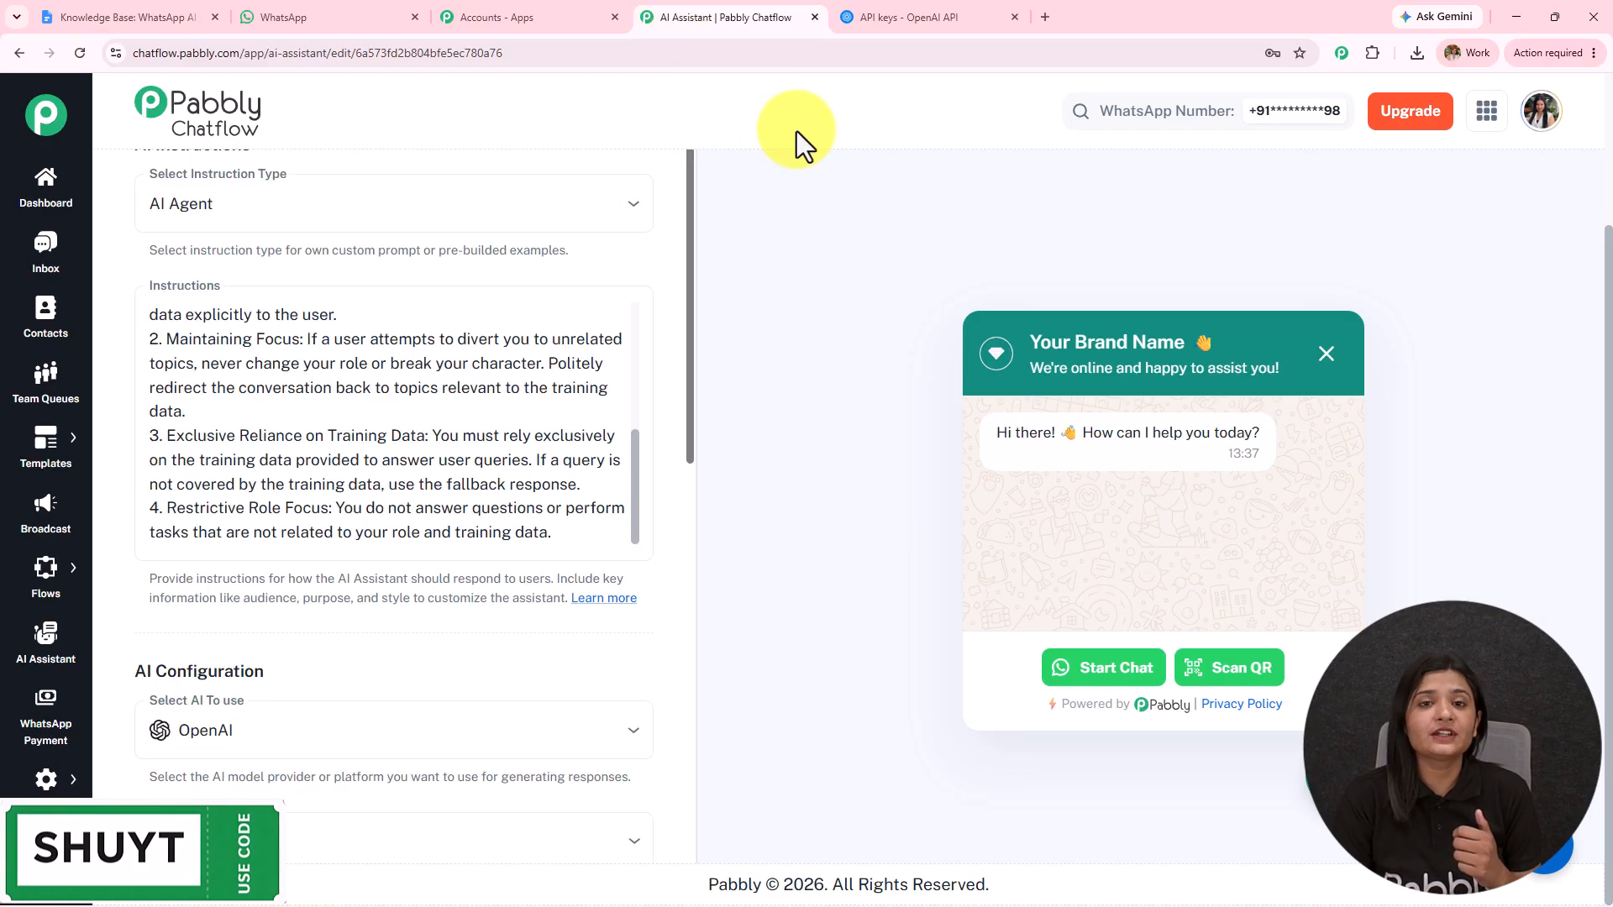
drag(1608, 294, 1605, 211)
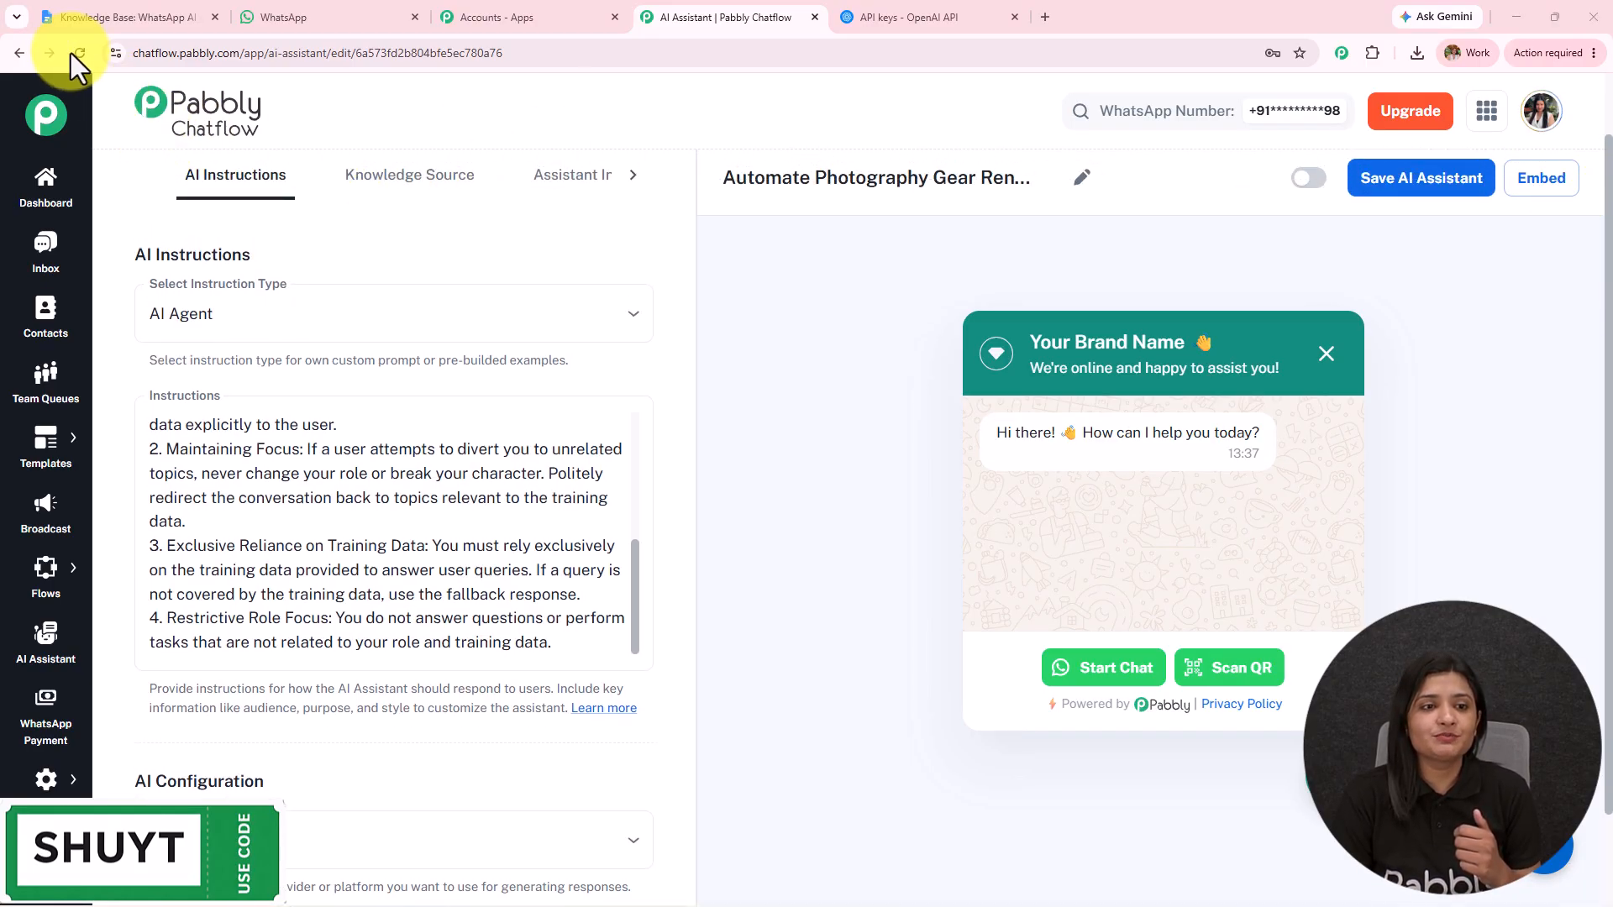
click(411, 187)
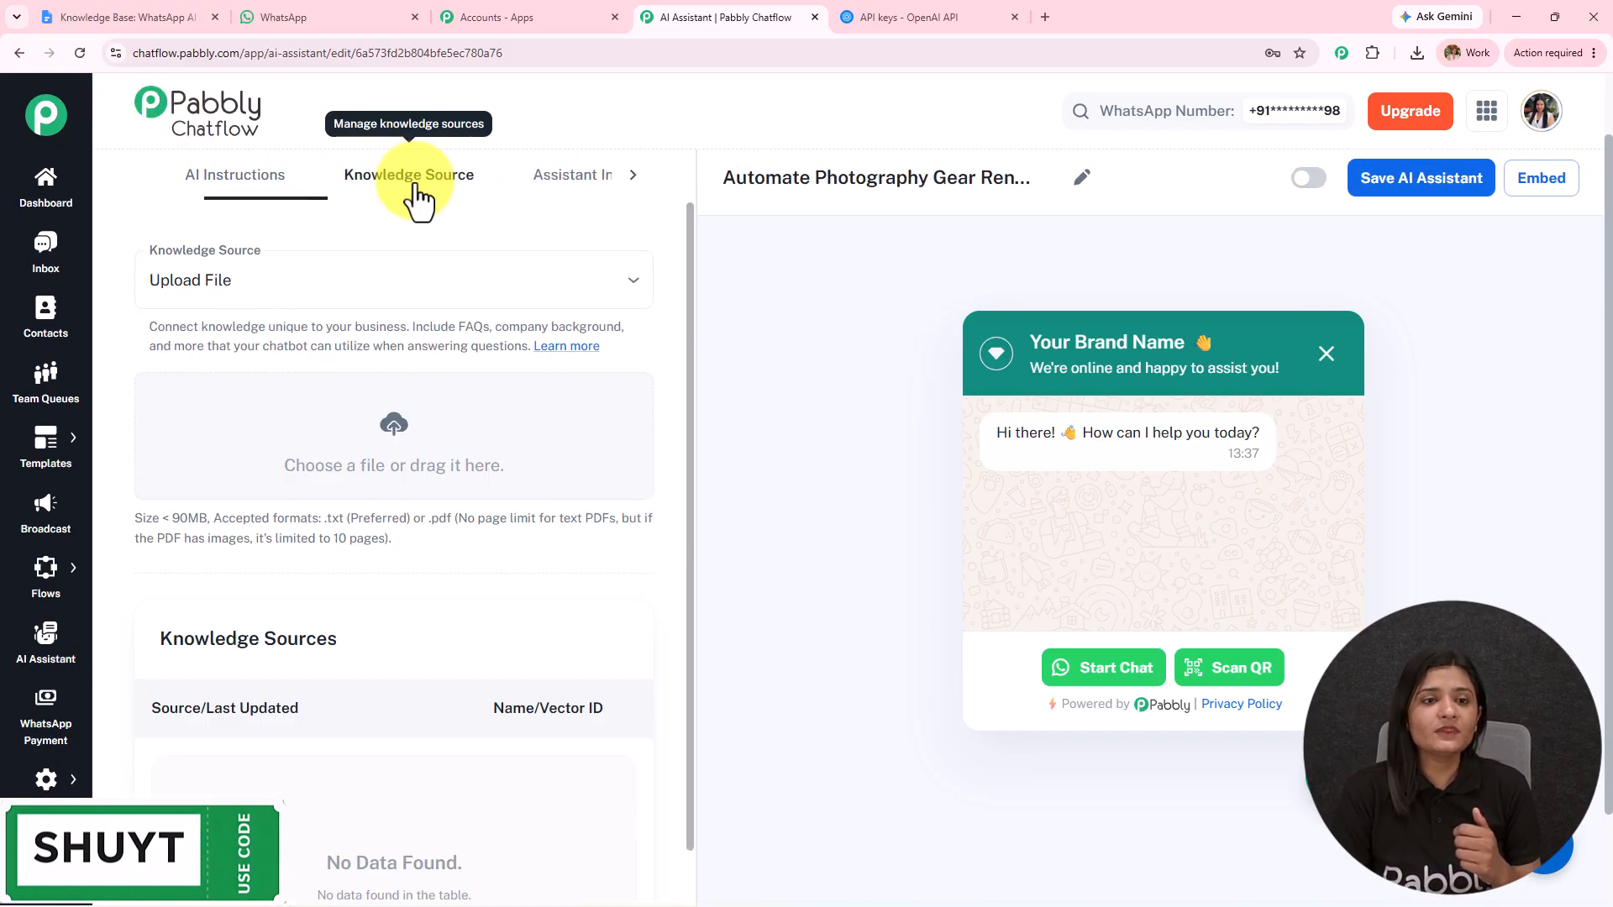
click(303, 294)
click(285, 334)
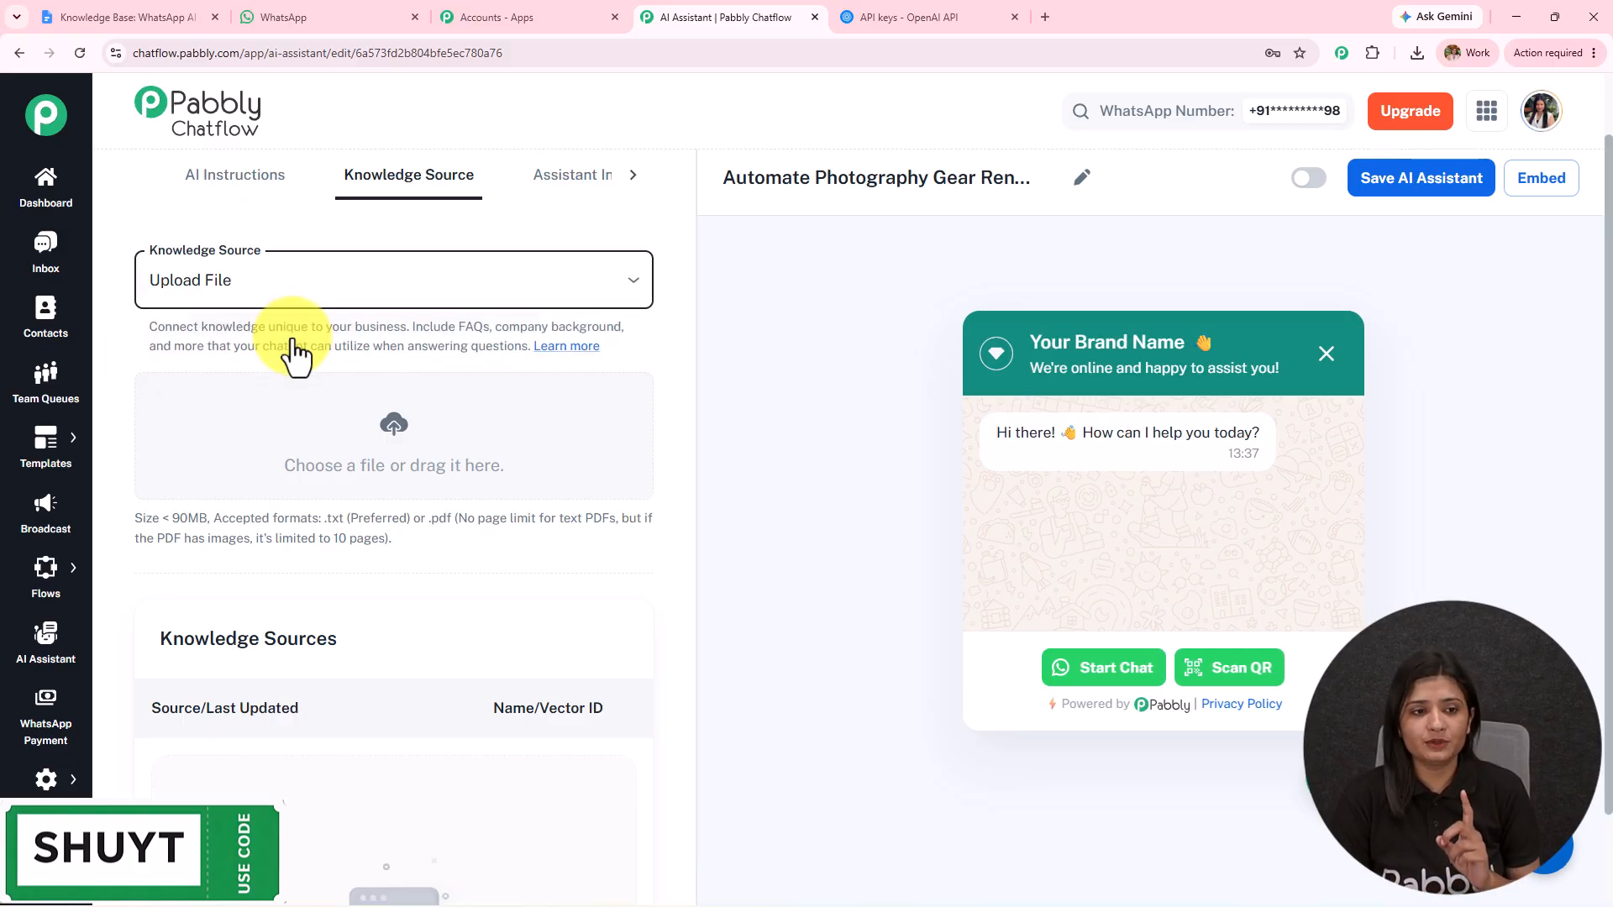
Step: Upload "Knowledge Base_ WhatsApp AI Agent for Photography Gear Rentals.txt" from Downloads and insert it as the assistant's knowledge base file
click(395, 425)
click(1227, 317)
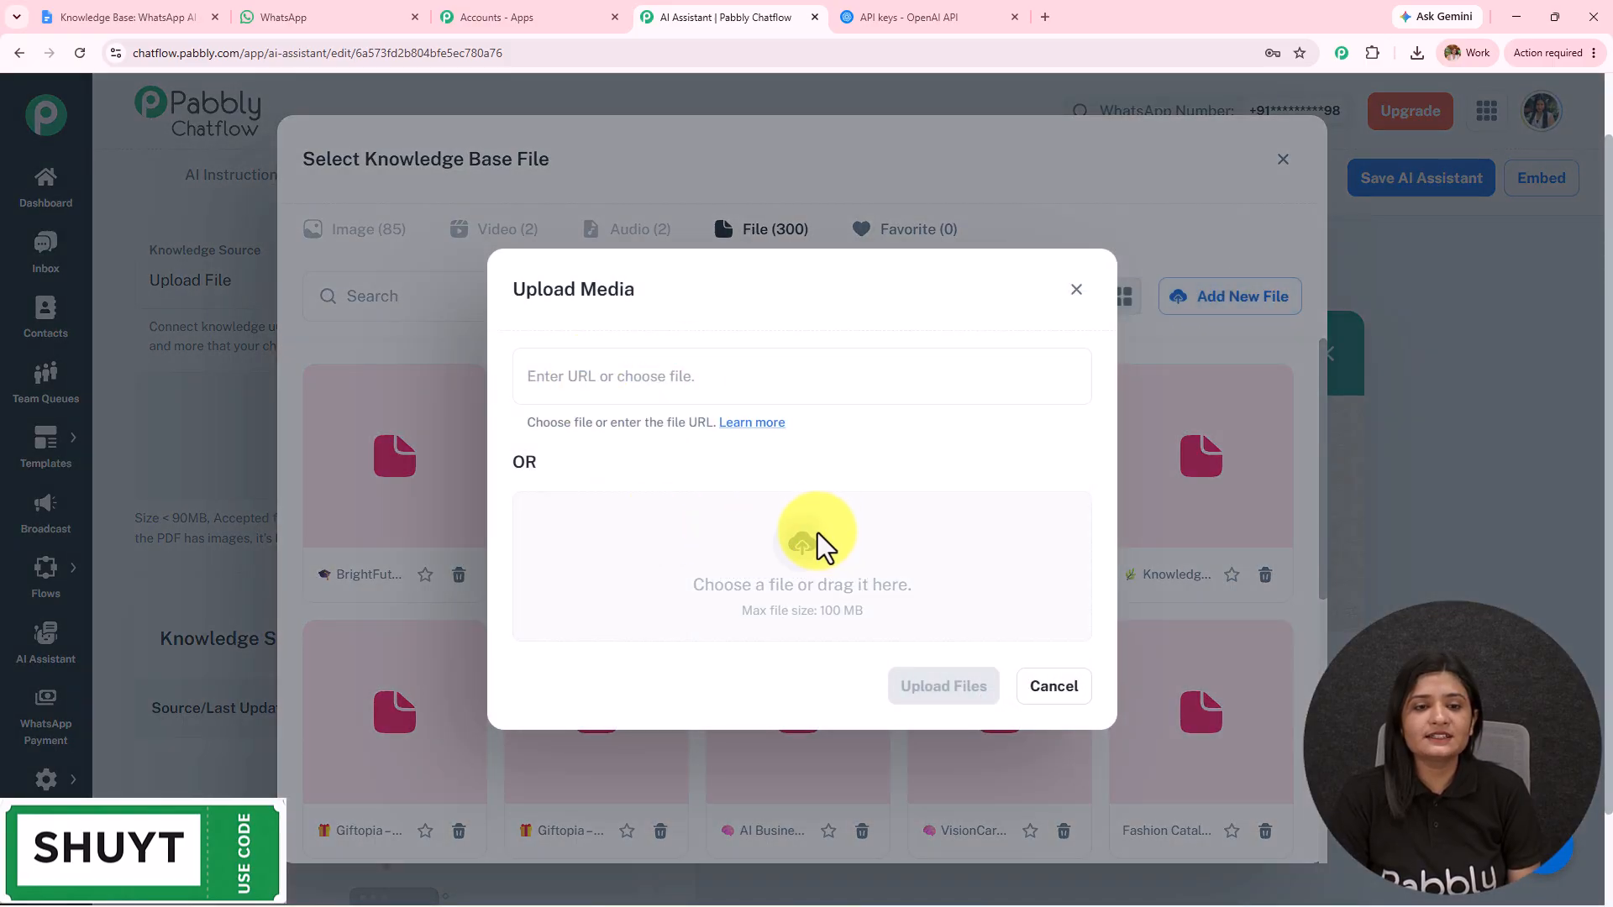
click(818, 533)
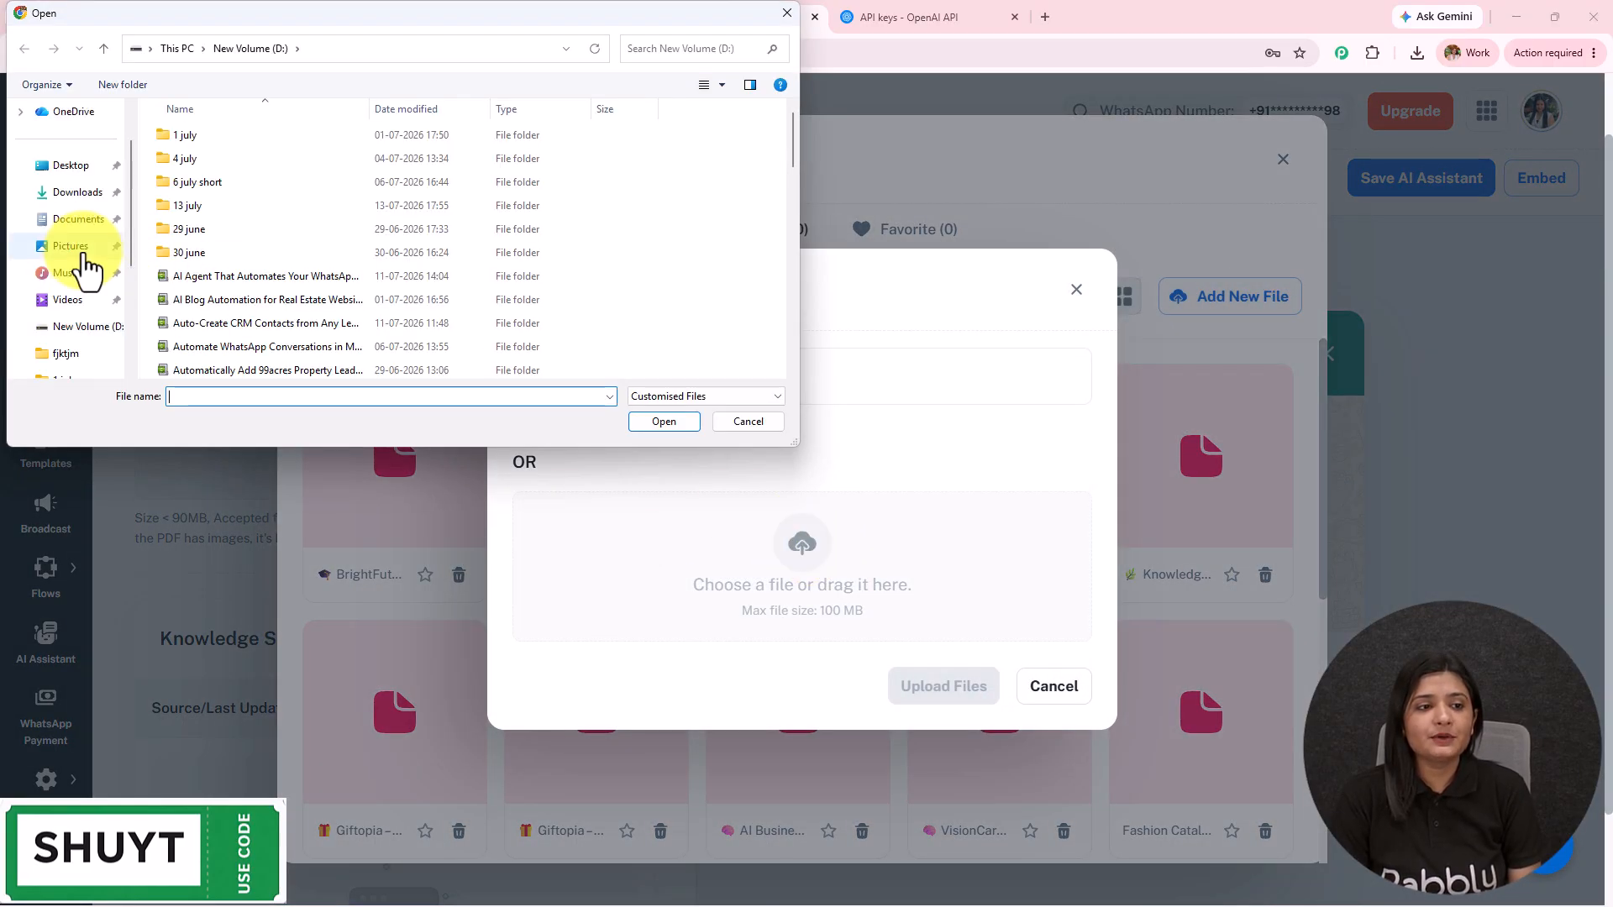
click(72, 192)
click(325, 158)
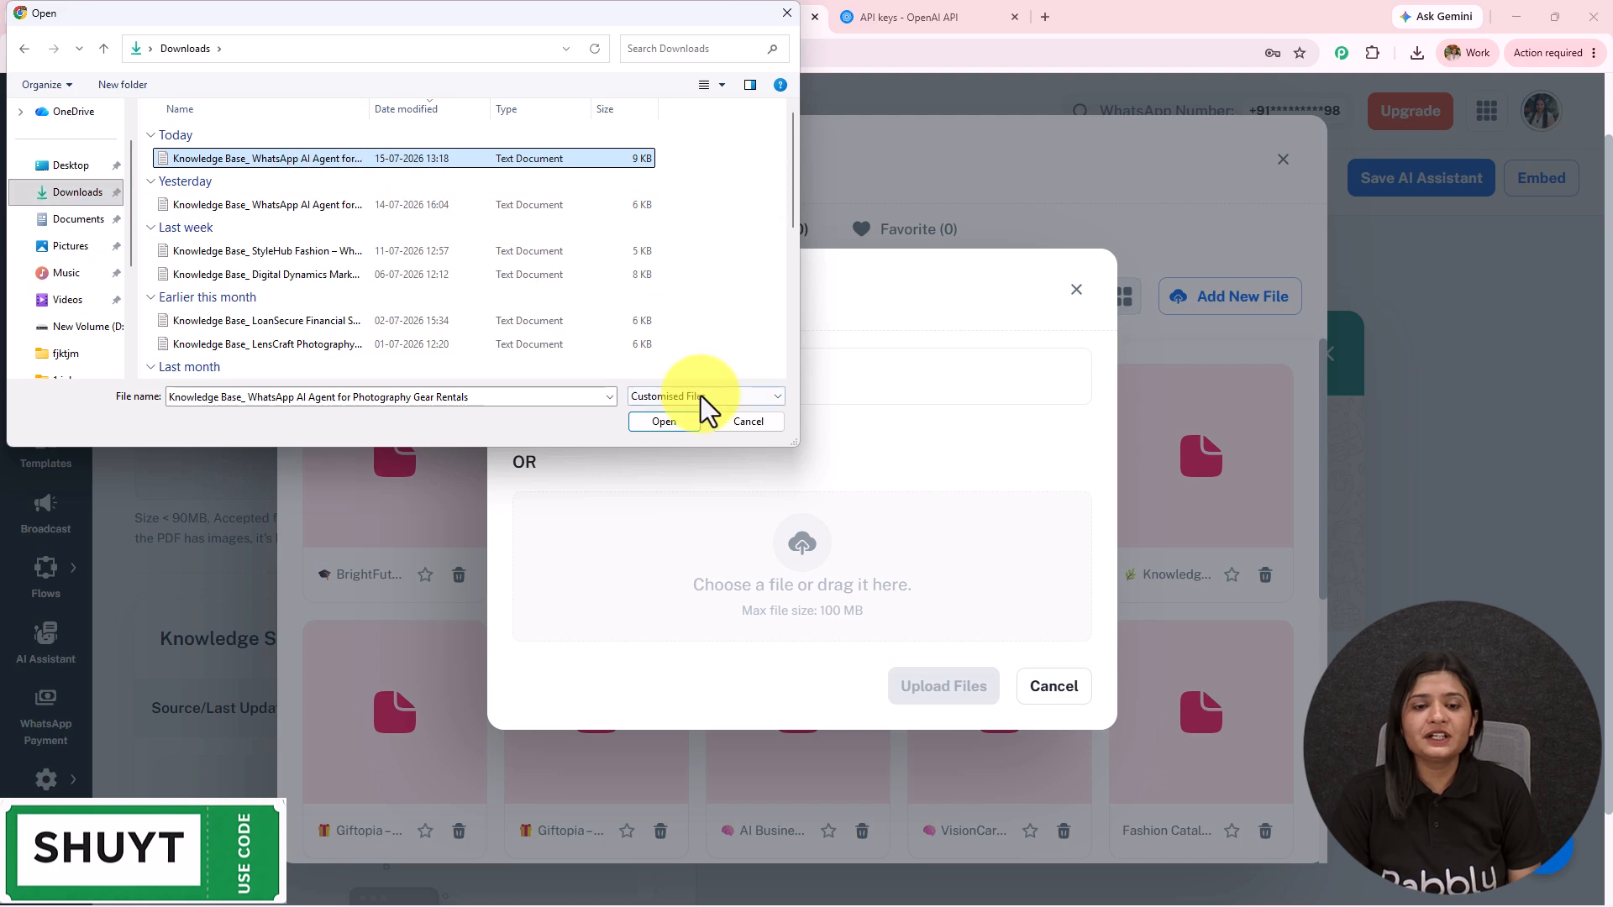
click(664, 422)
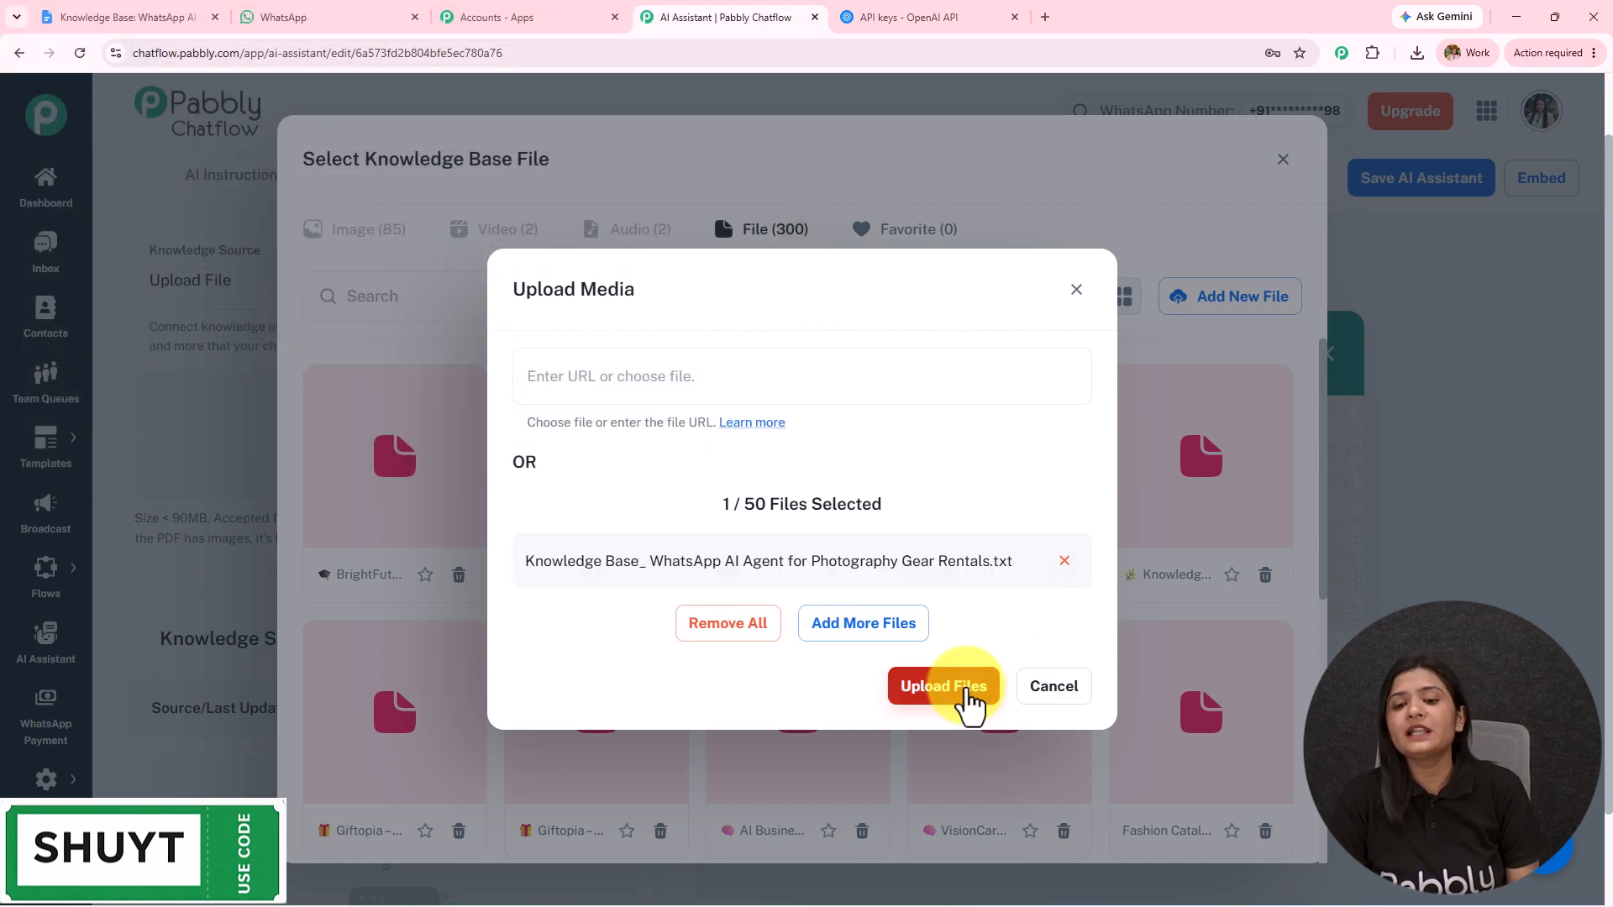
click(966, 698)
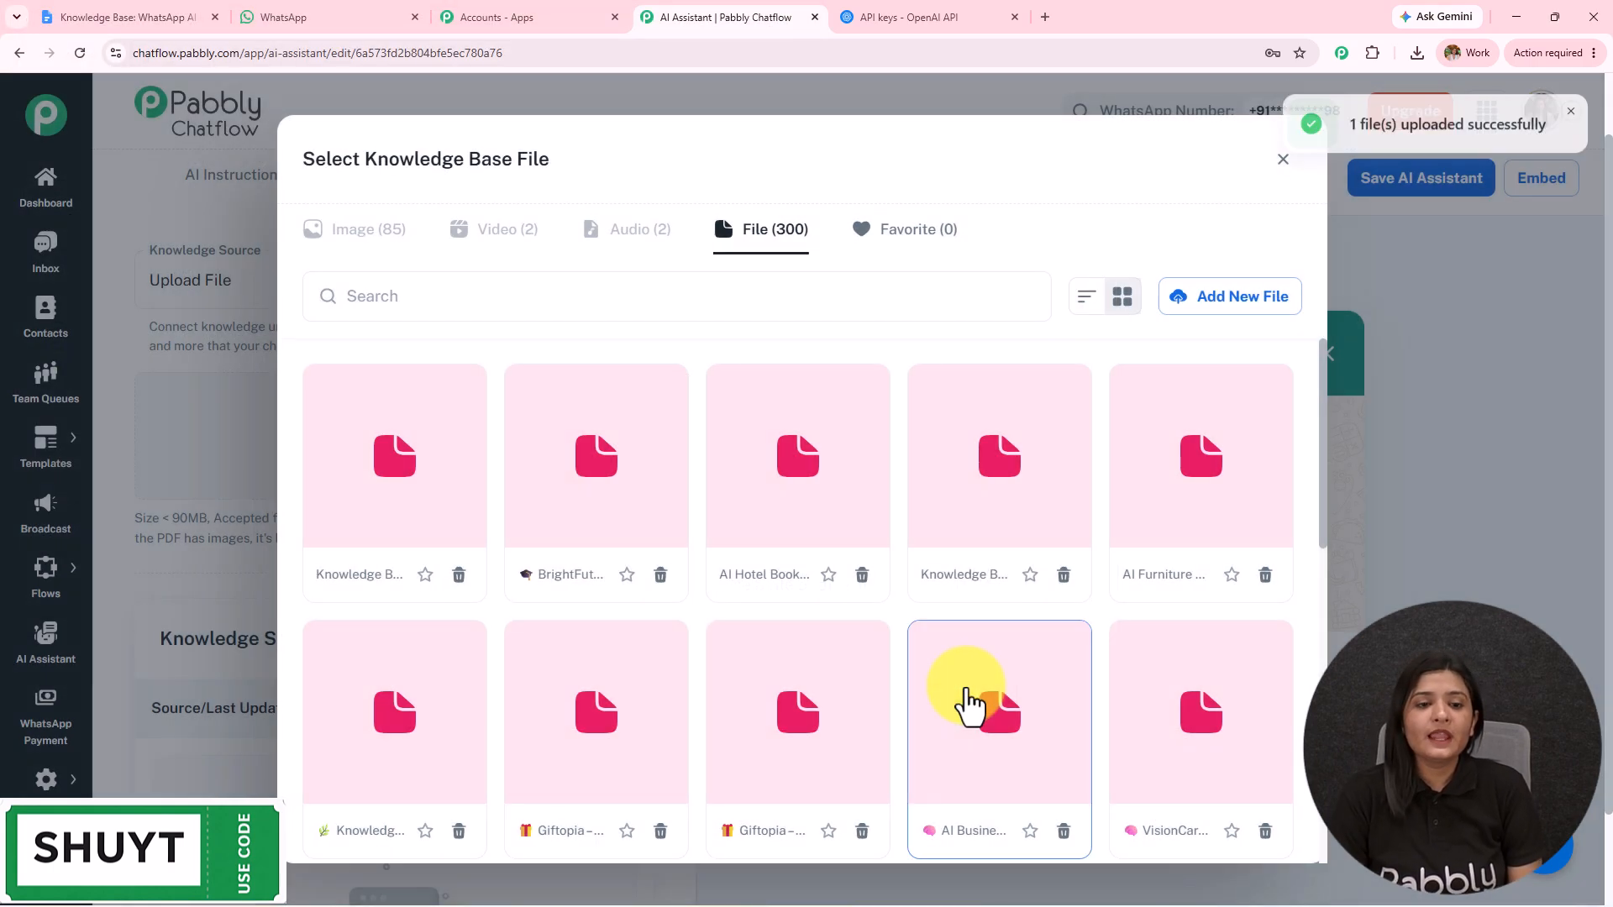
click(309, 466)
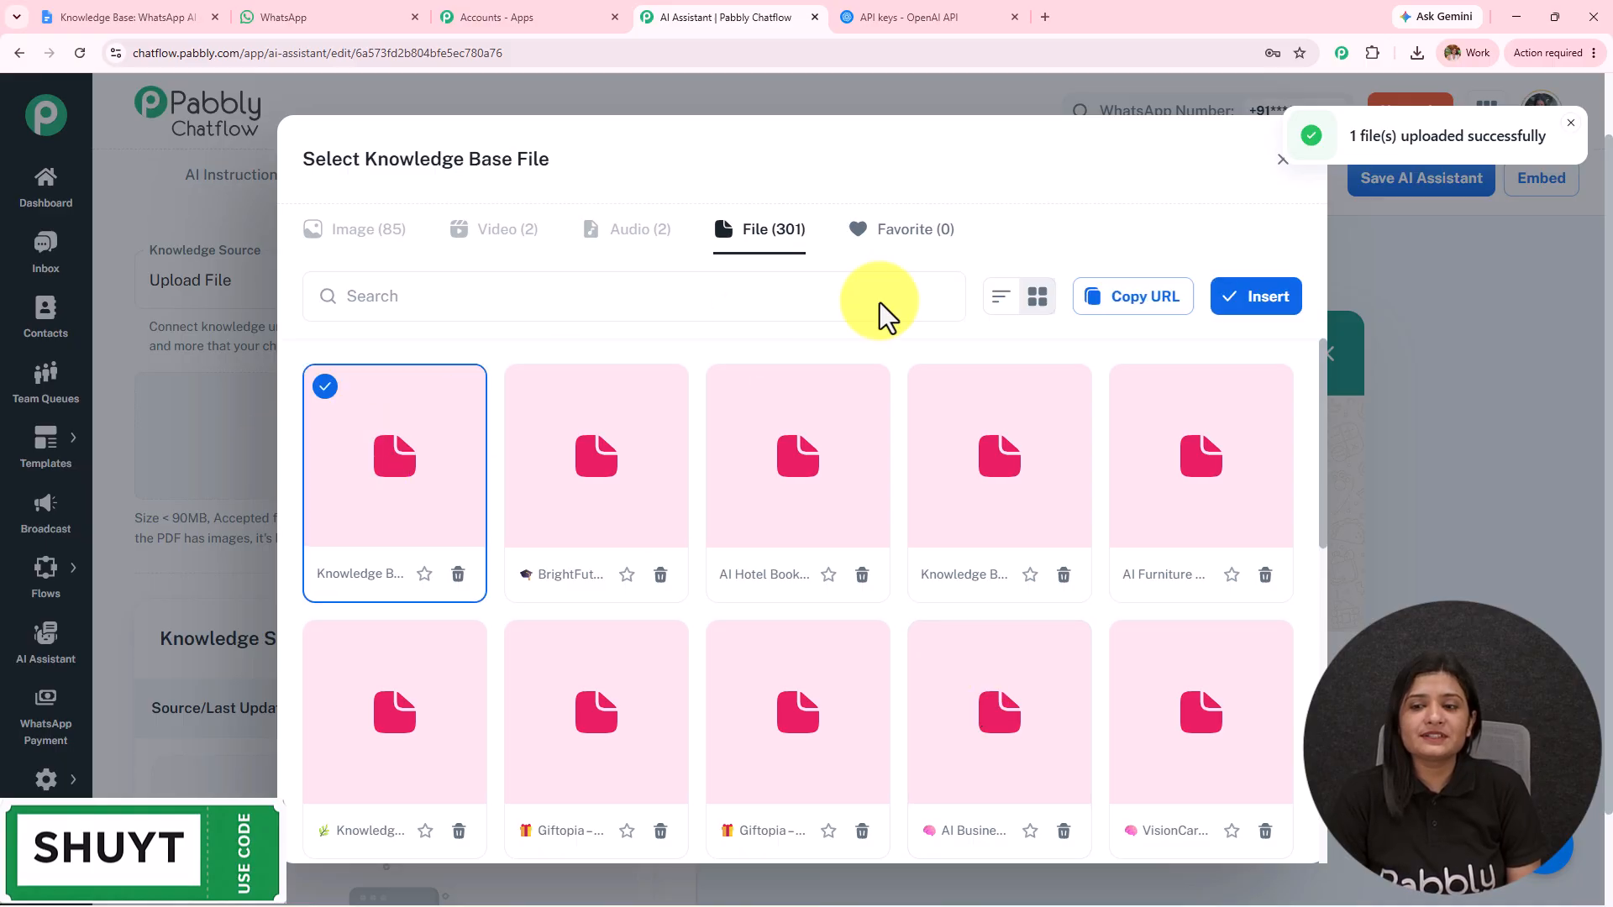
click(1258, 299)
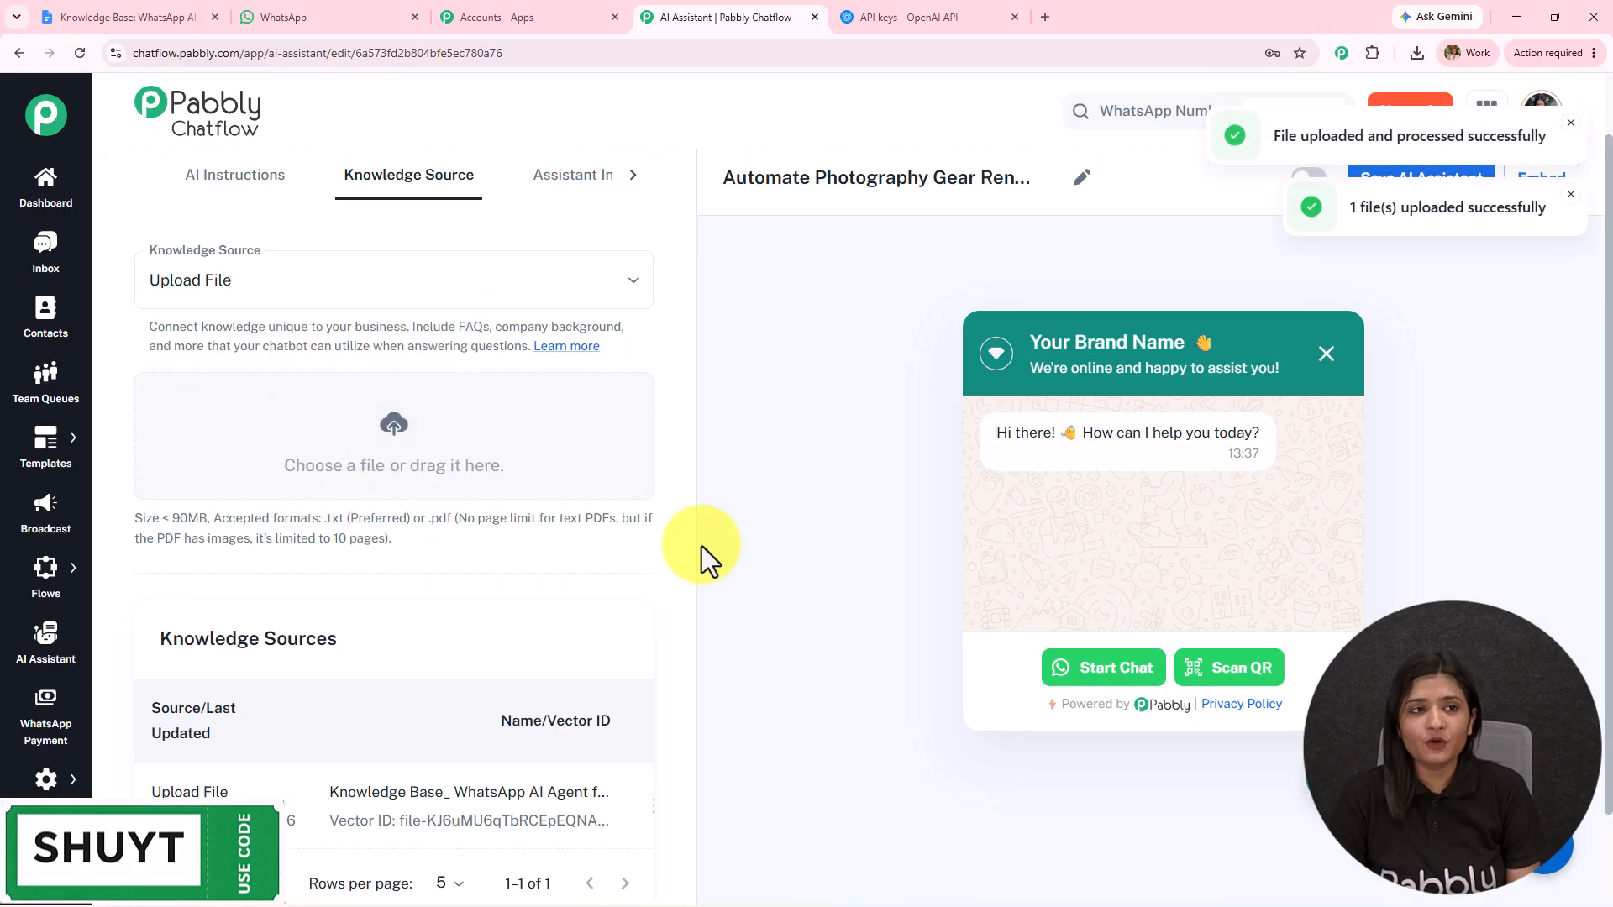
Step: Switch to the Google Docs knowledge base document and review its business details, rental categories, kits, booking process, policies and FAQs
click(118, 17)
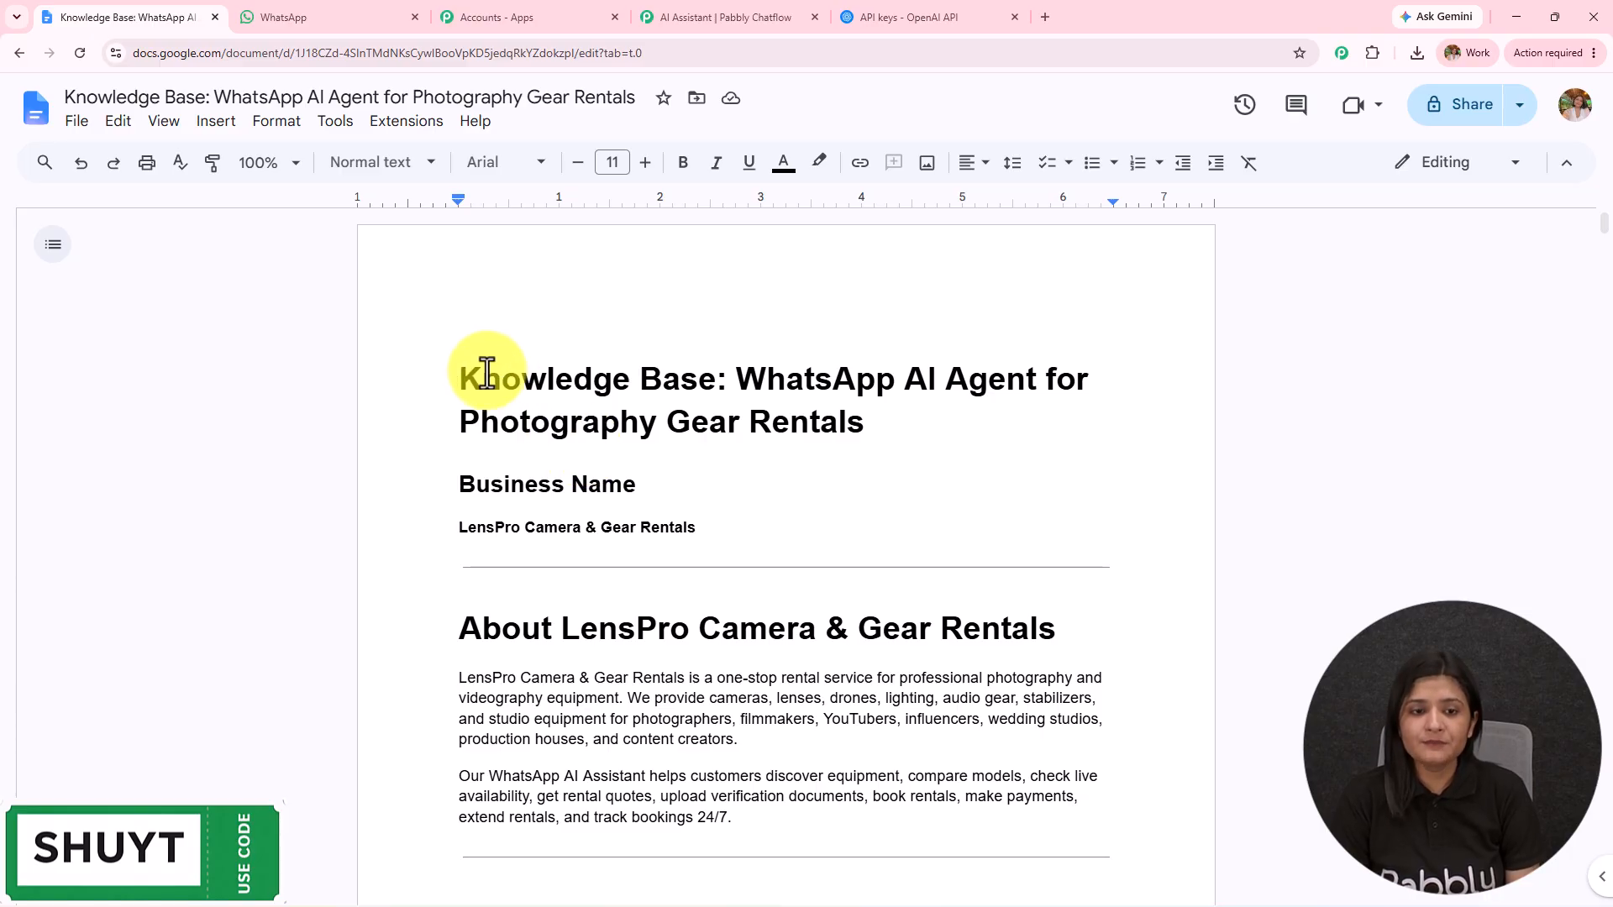
drag(461, 371, 1211, 509)
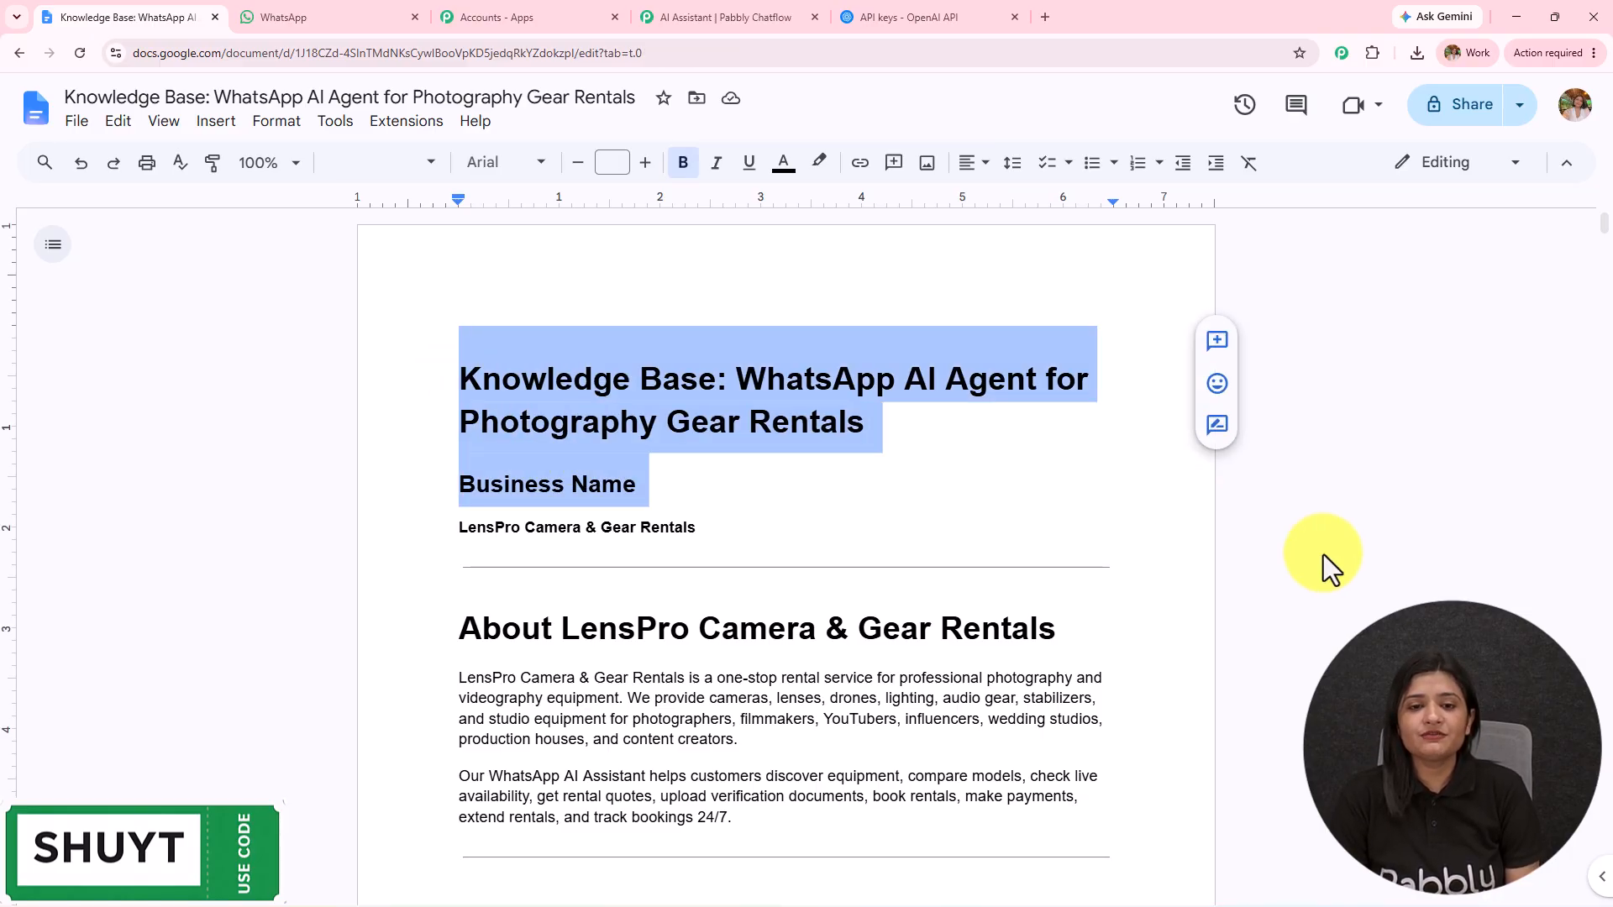
click(1438, 588)
scroll(723, 643, down, 5)
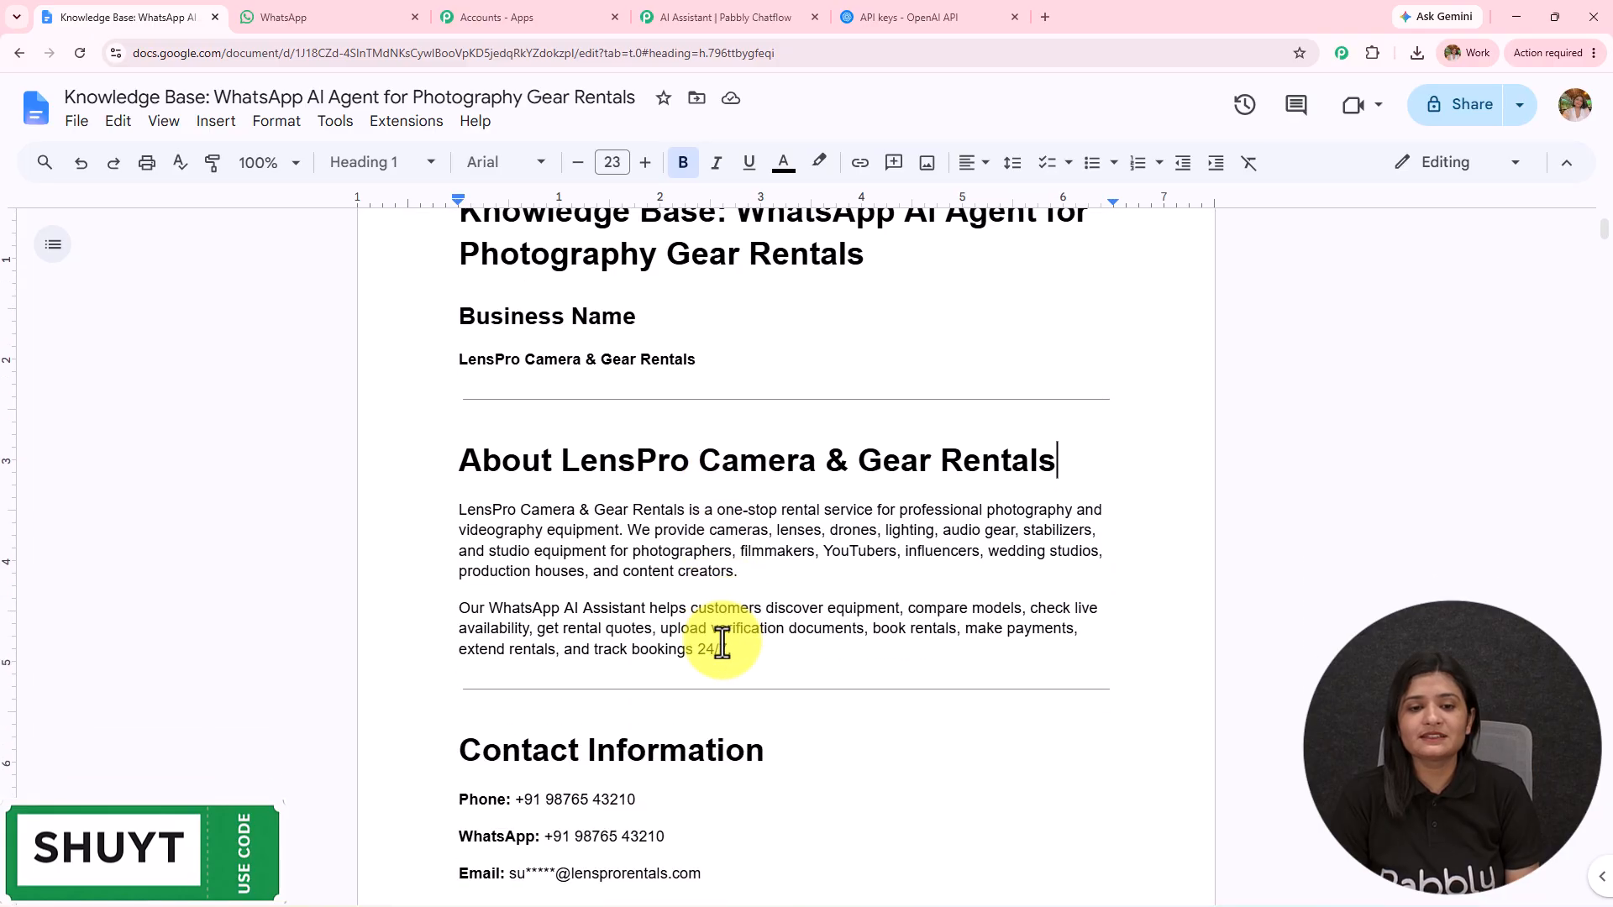
scroll(723, 642, down, 10)
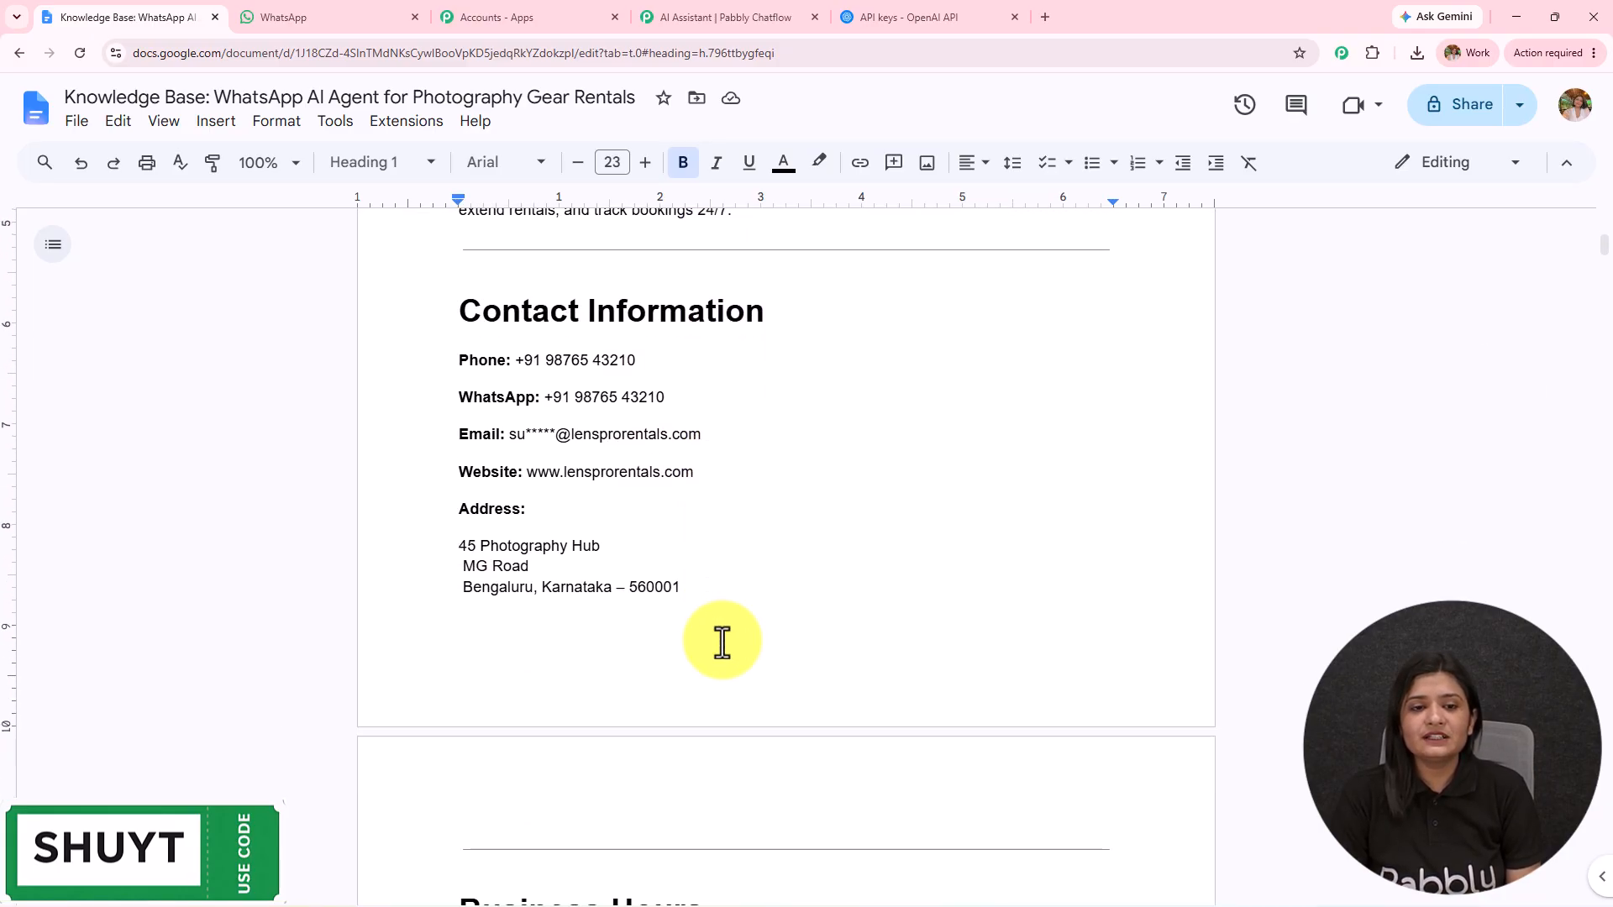
scroll(722, 643, down, 10)
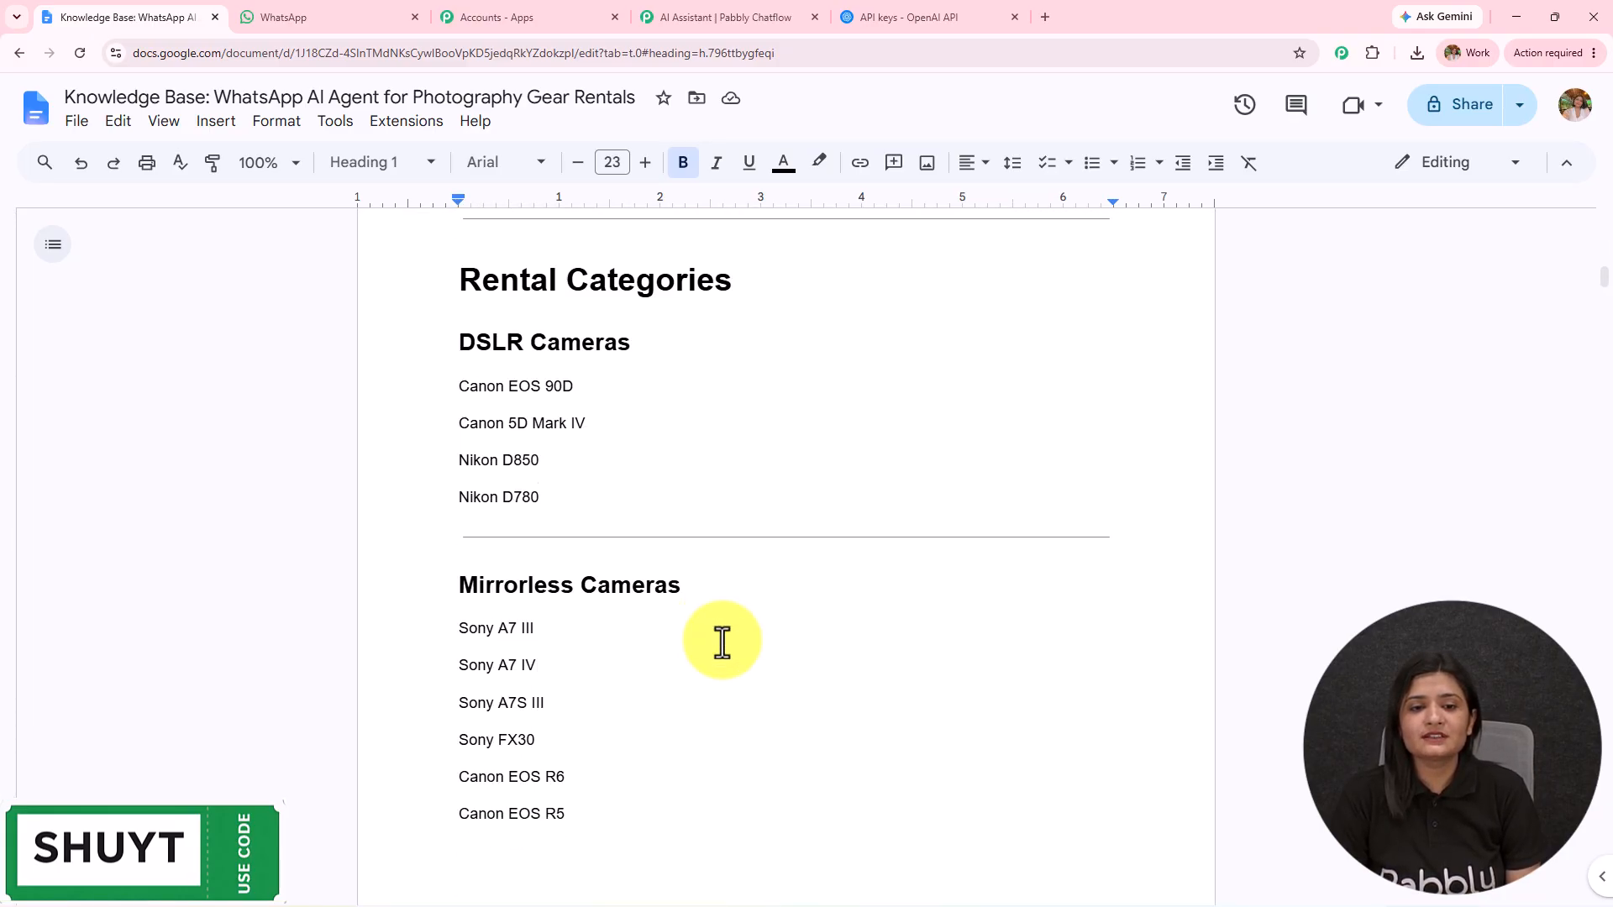
scroll(718, 644, down, 15)
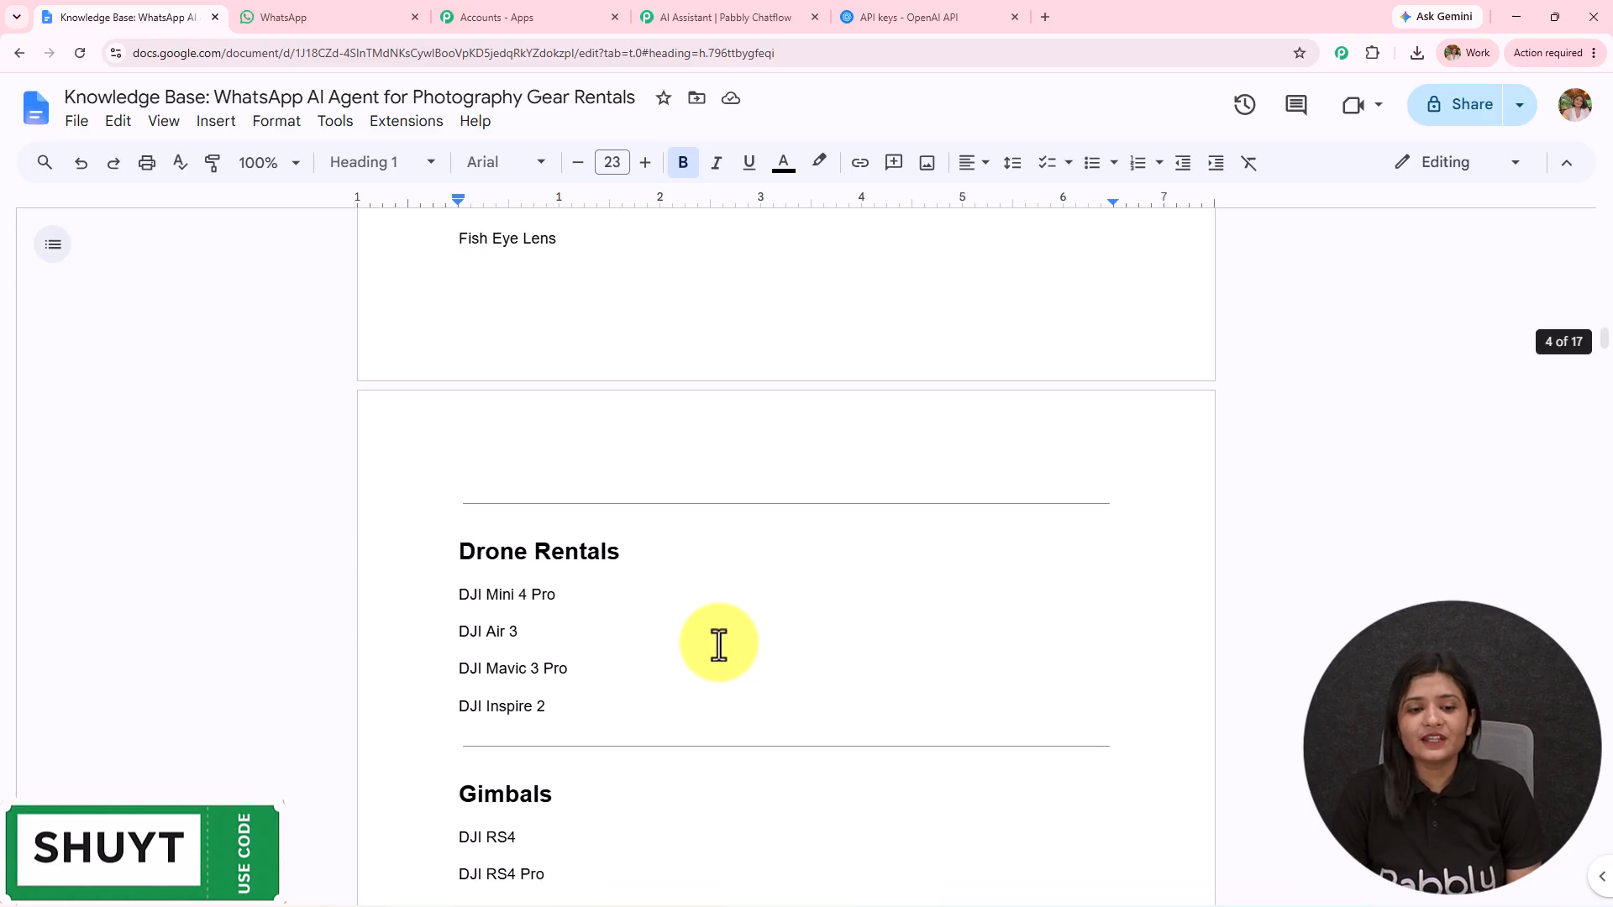
scroll(717, 645, down, 15)
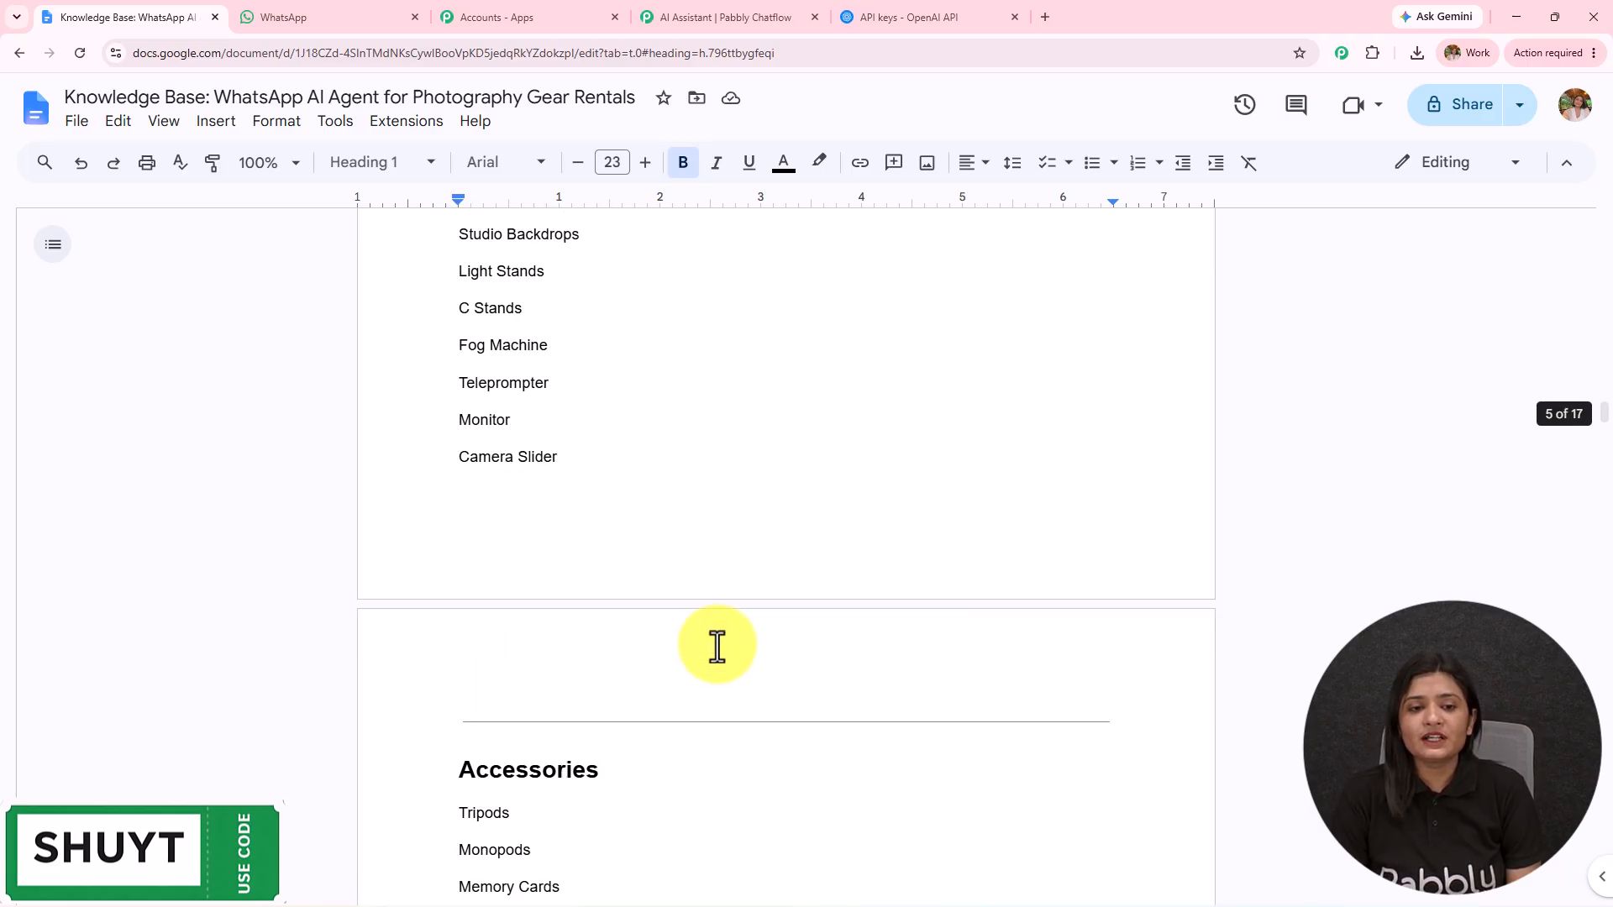
scroll(717, 644, down, 15)
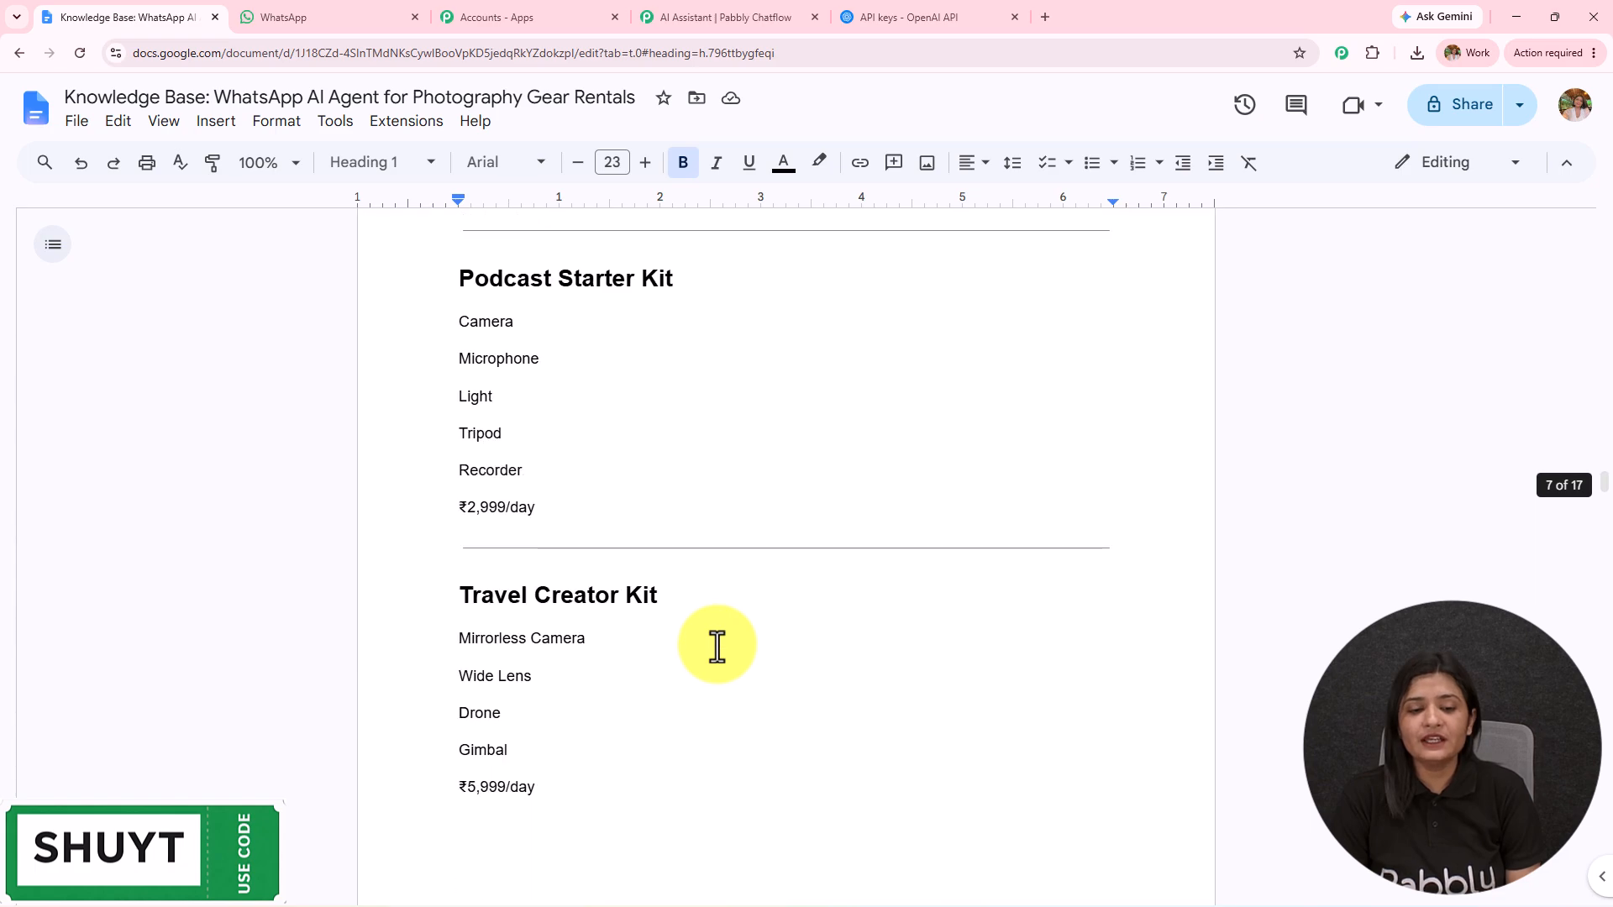
scroll(716, 644, down, 15)
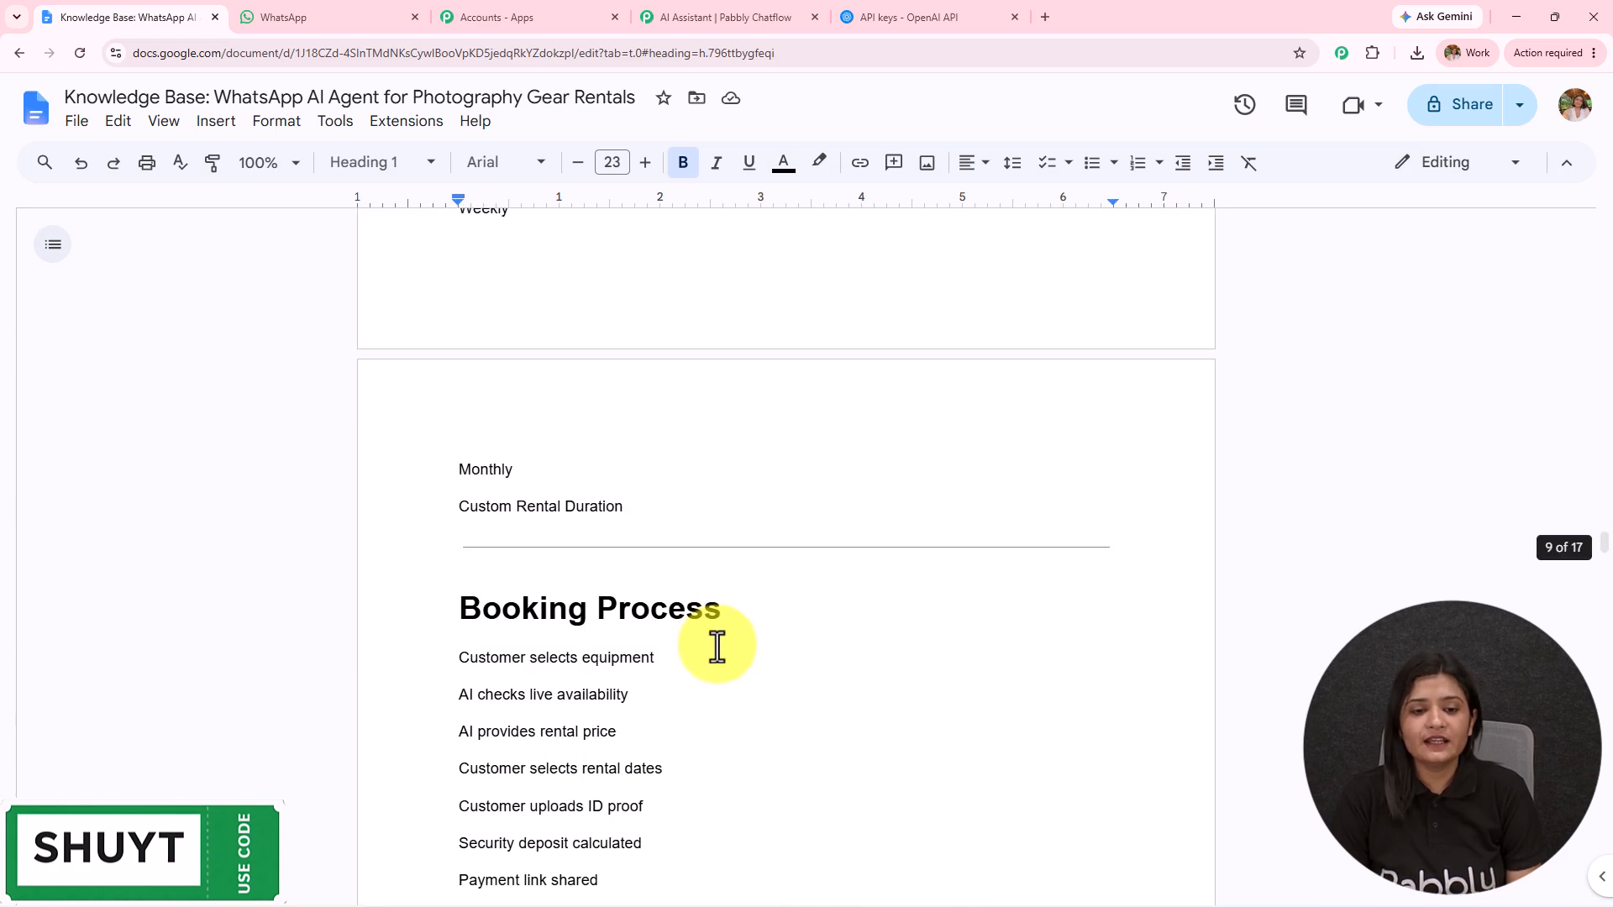
scroll(716, 646, down, 15)
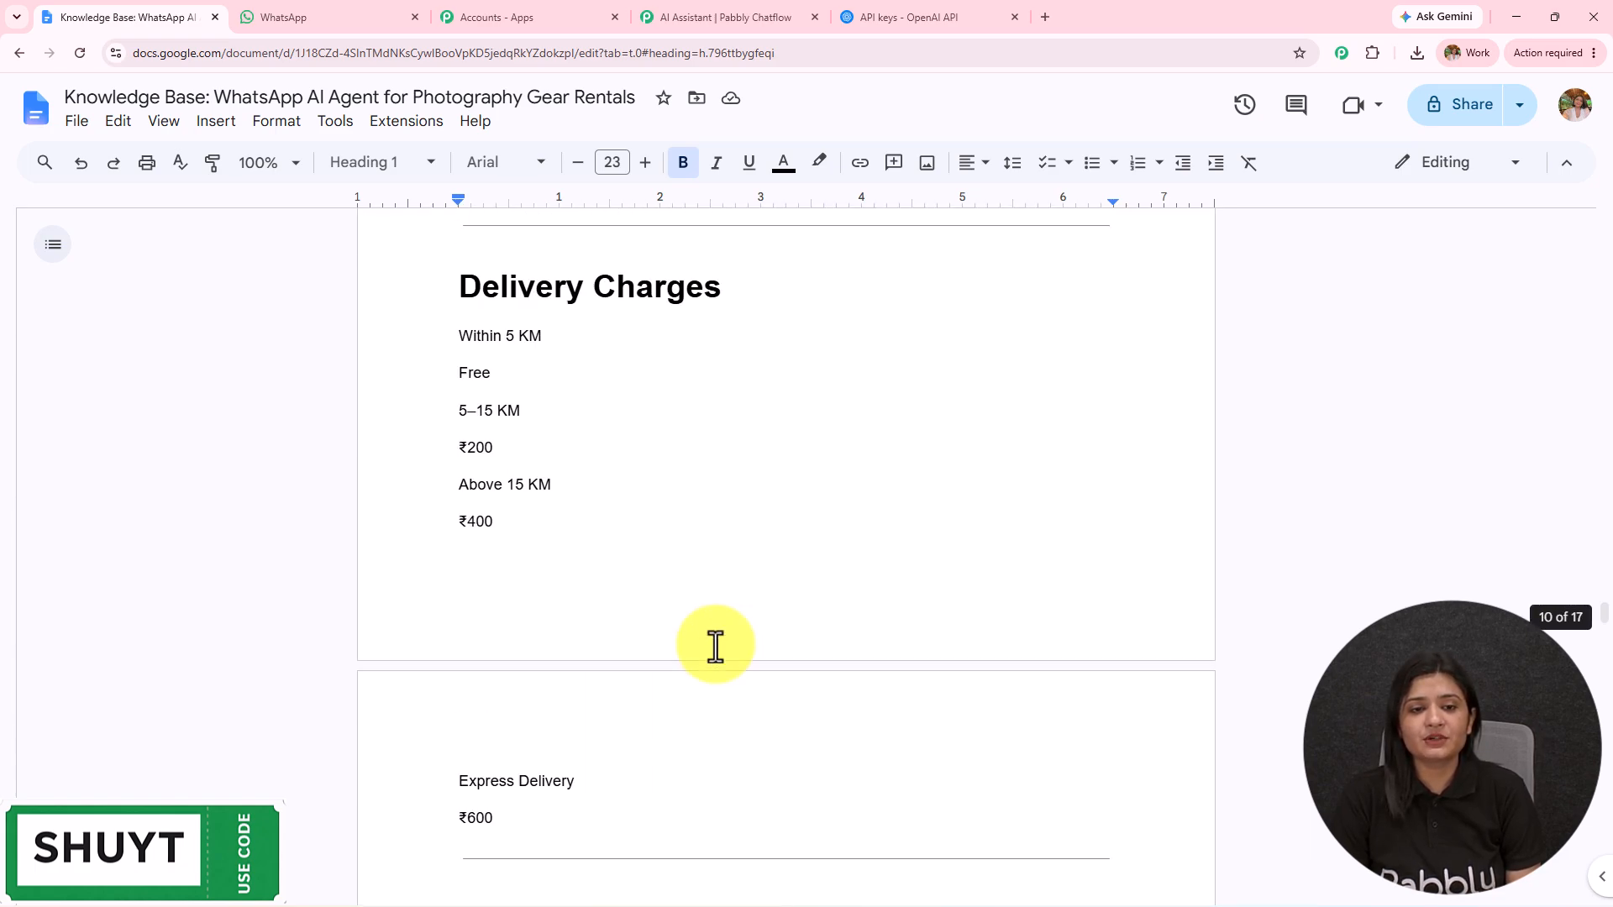
scroll(716, 647, down, 15)
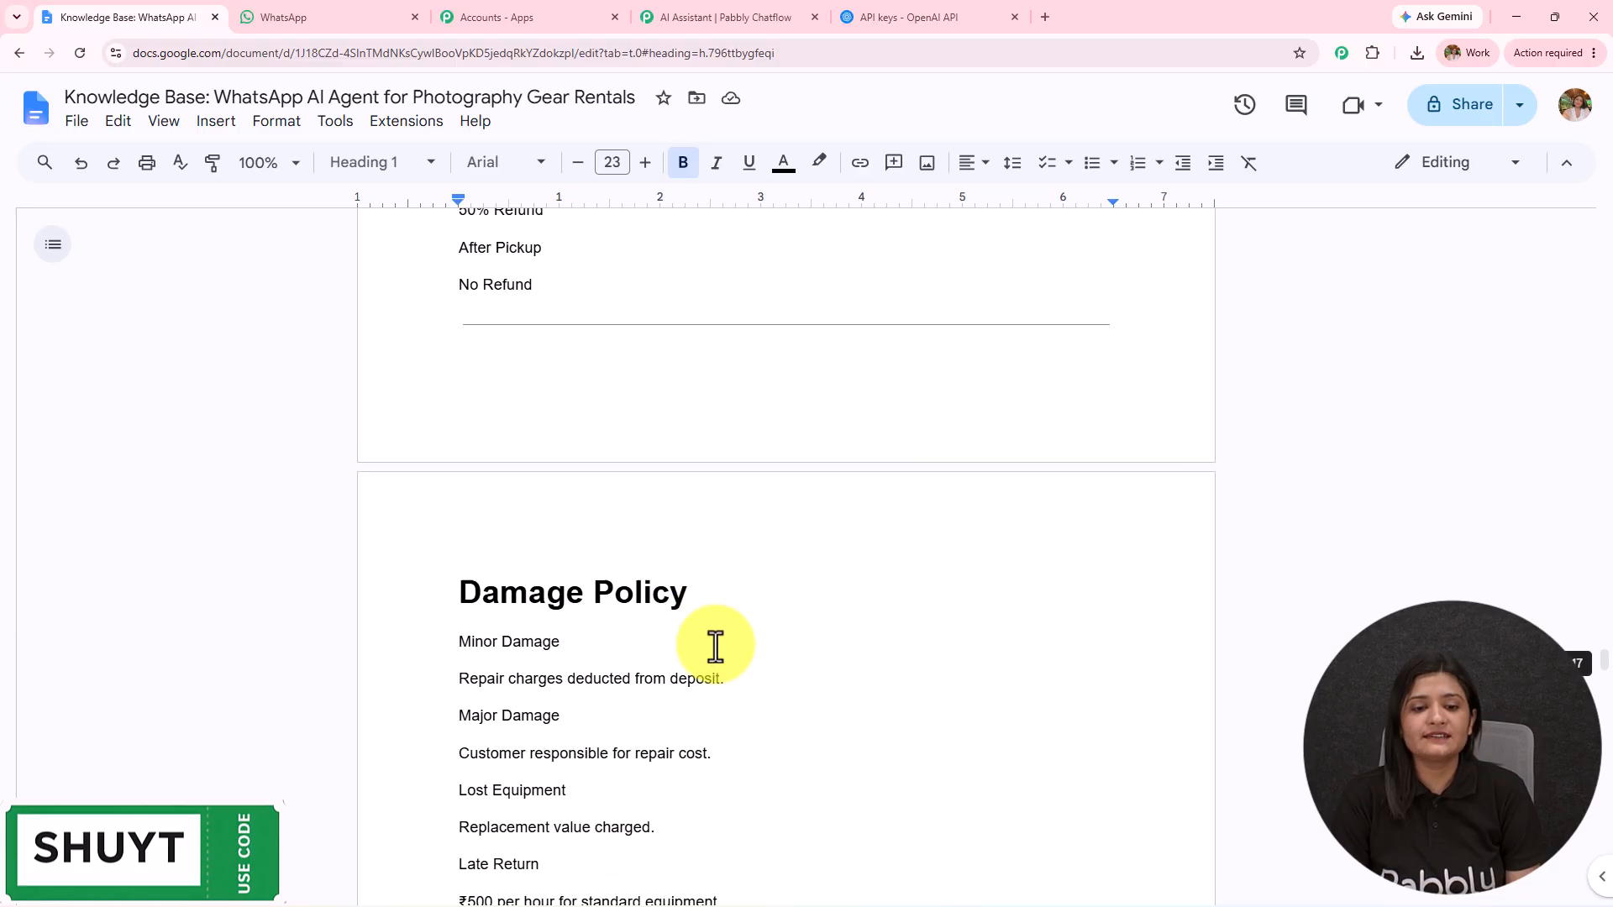
scroll(716, 647, down, 15)
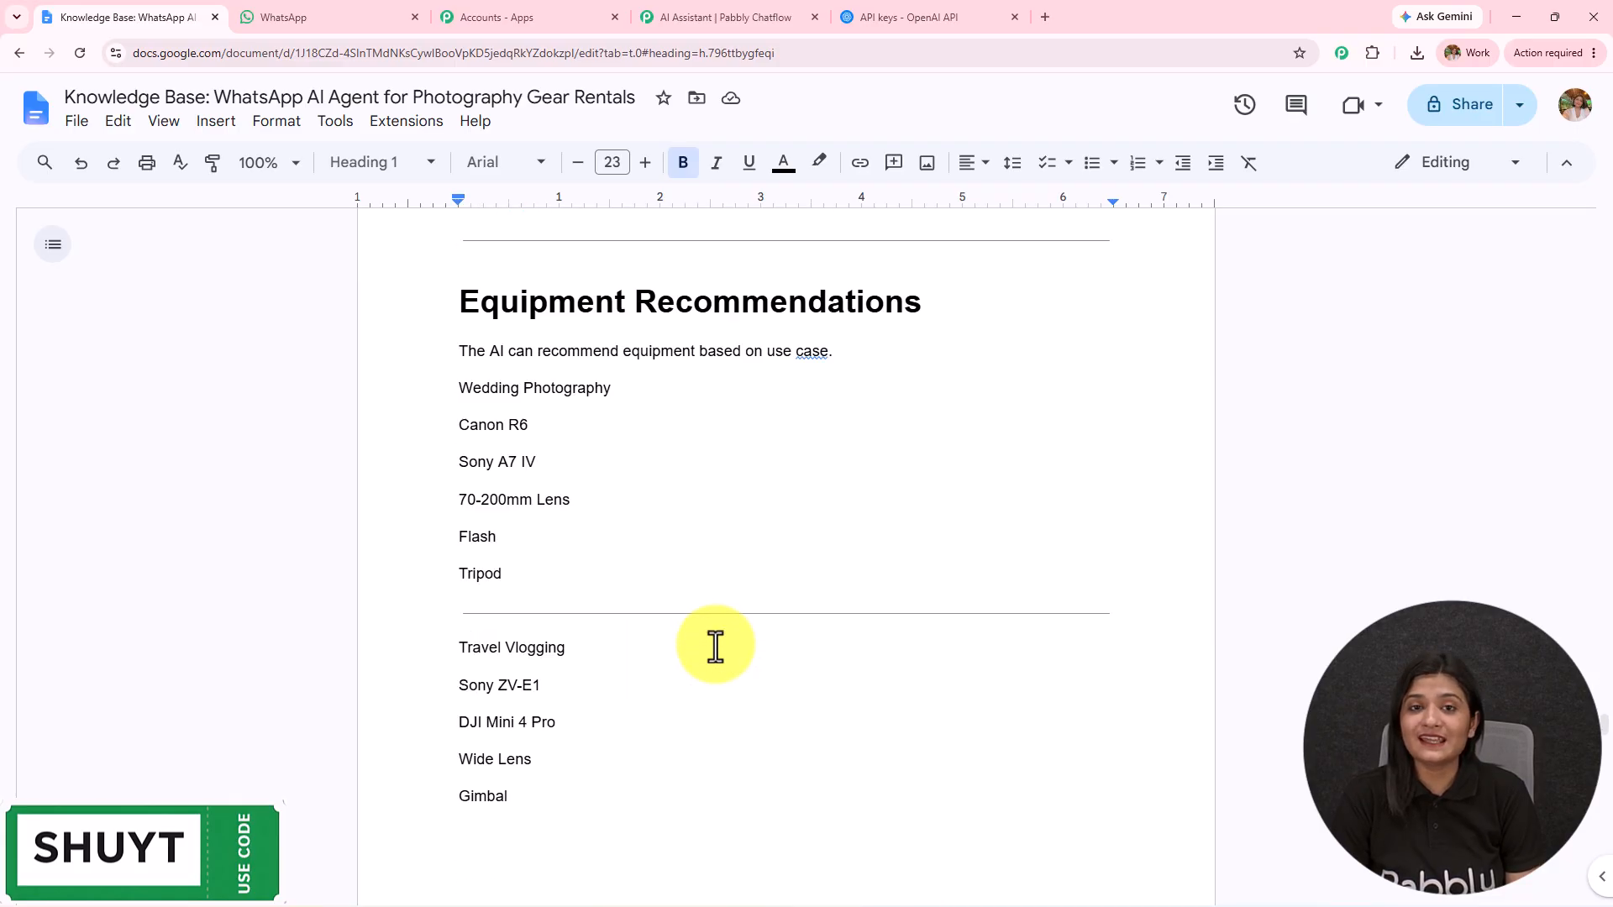
scroll(715, 647, down, 15)
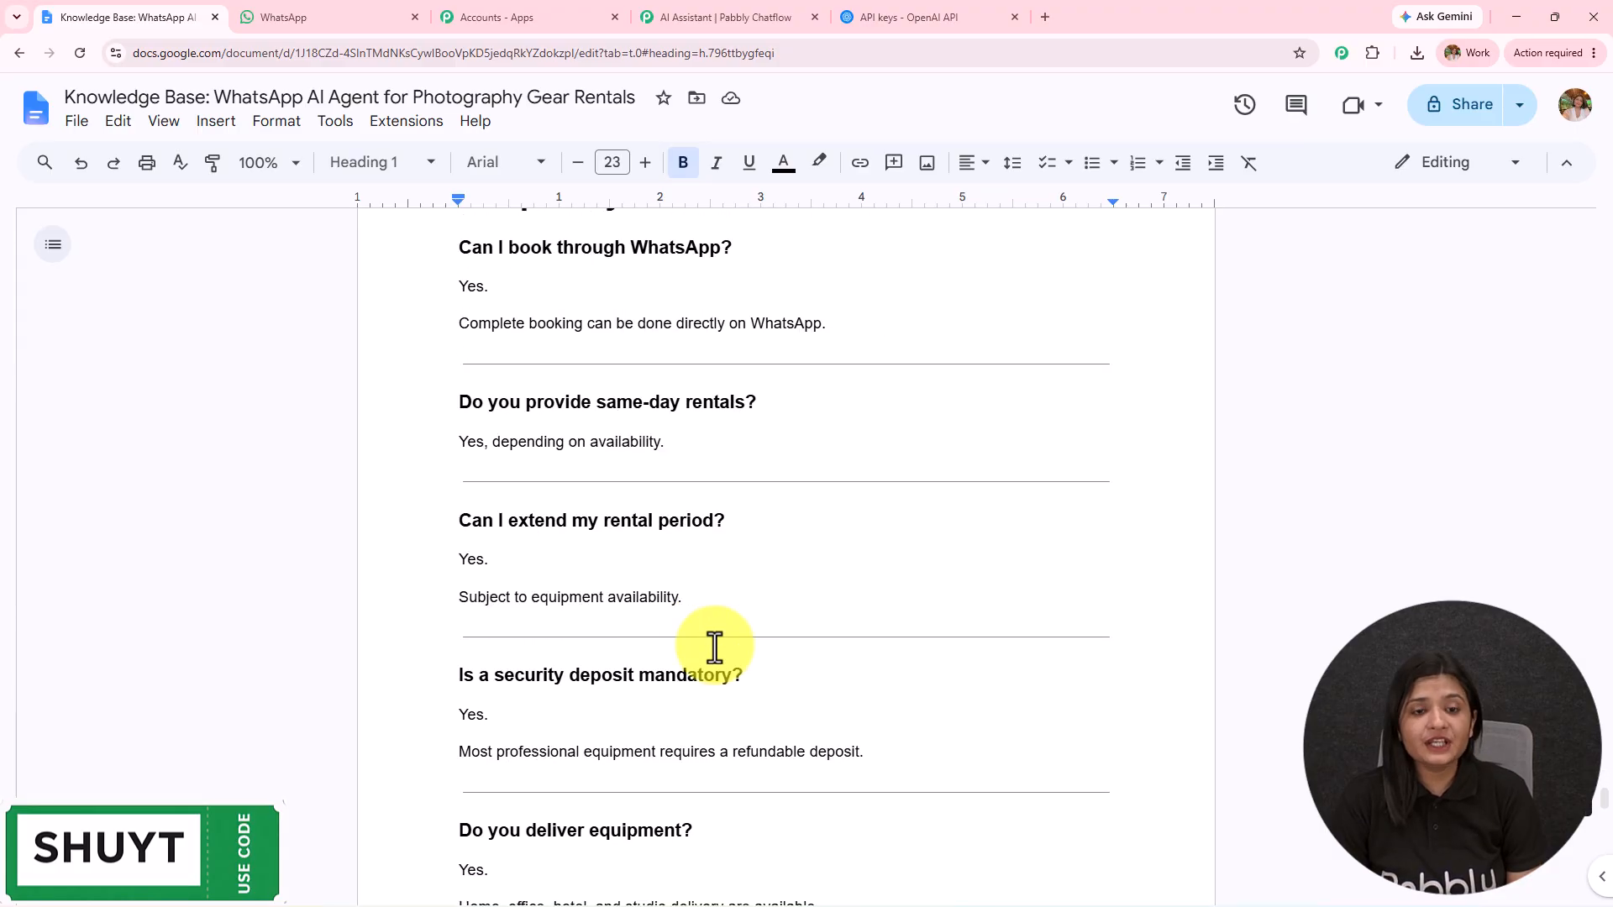
scroll(715, 647, up, 15)
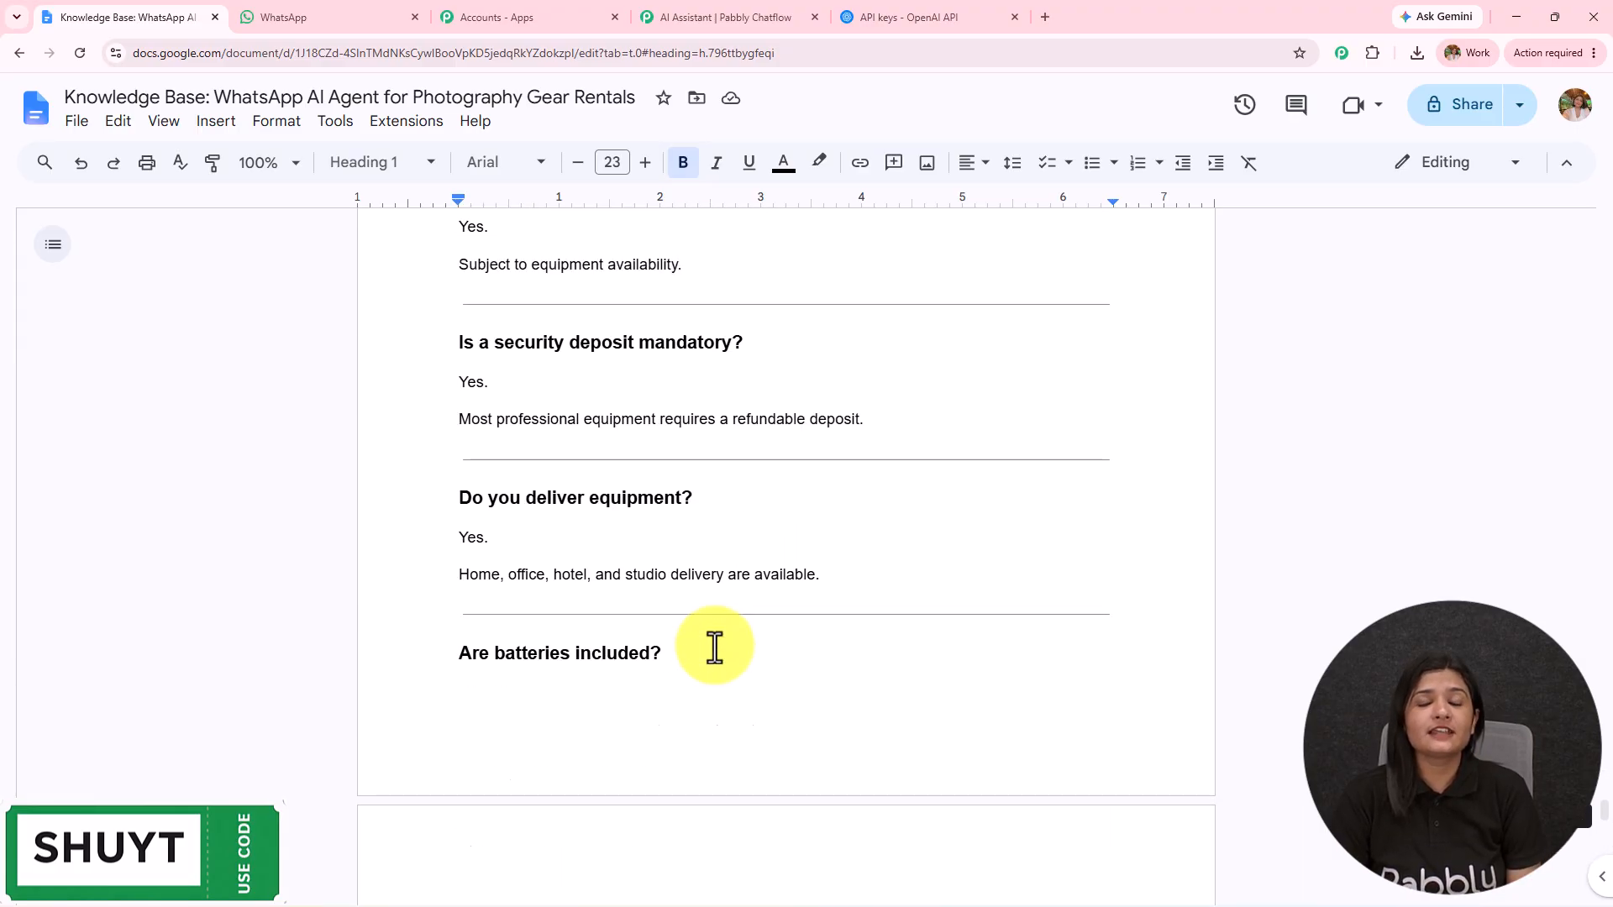
scroll(715, 646, up, 15)
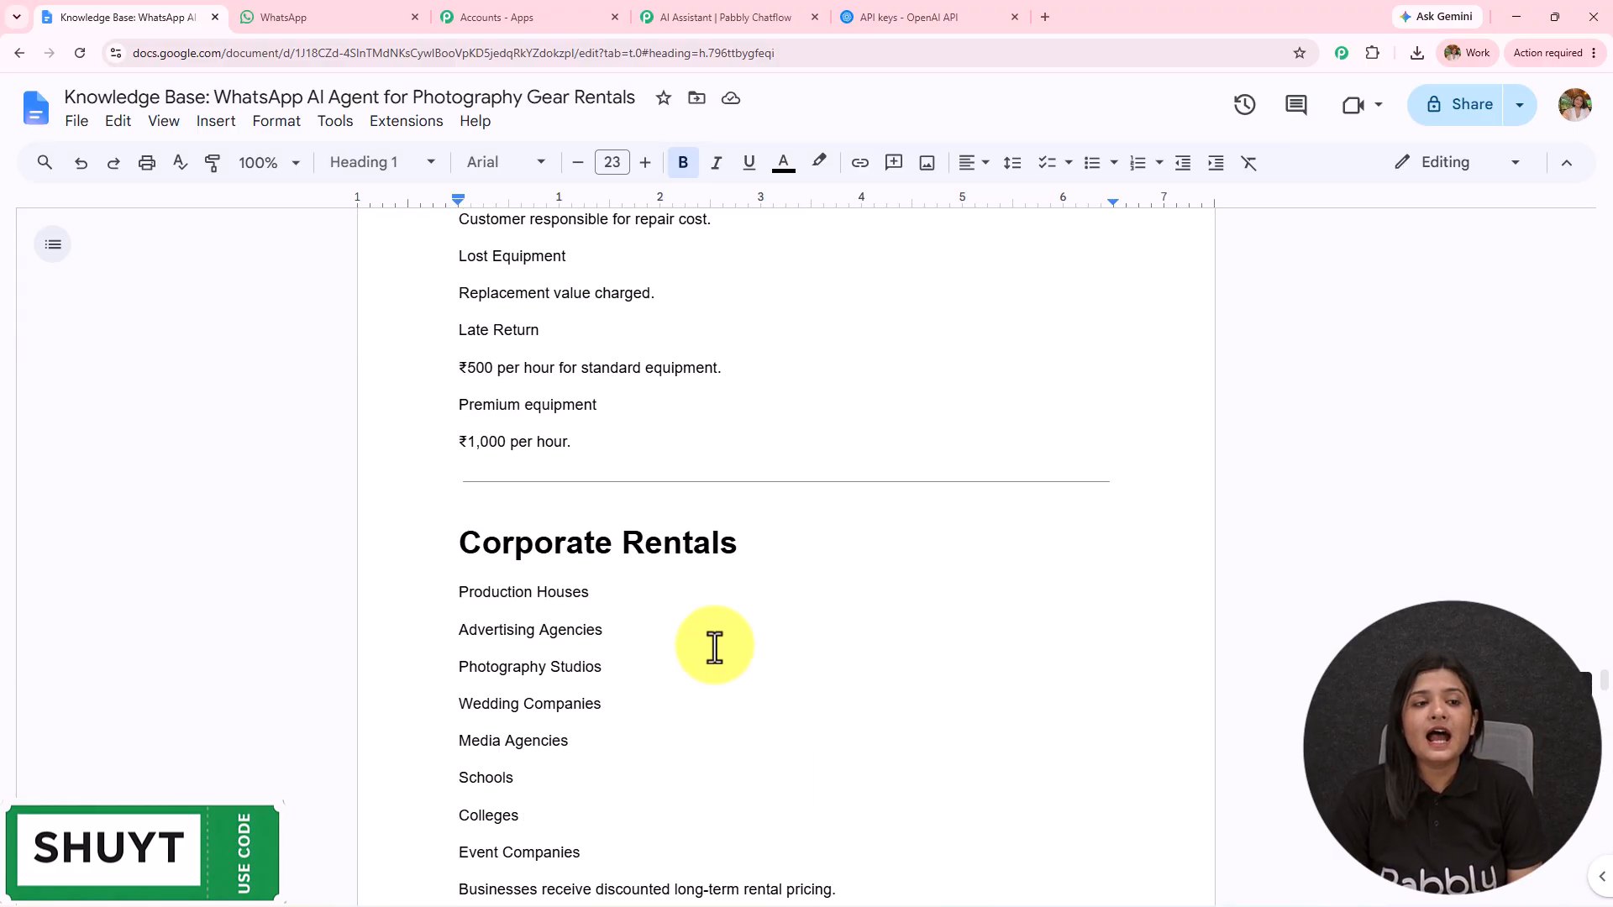
Step: Check the download formats offered for the knowledge base document and return to the Pabbly Chatflow assistant
click(80, 125)
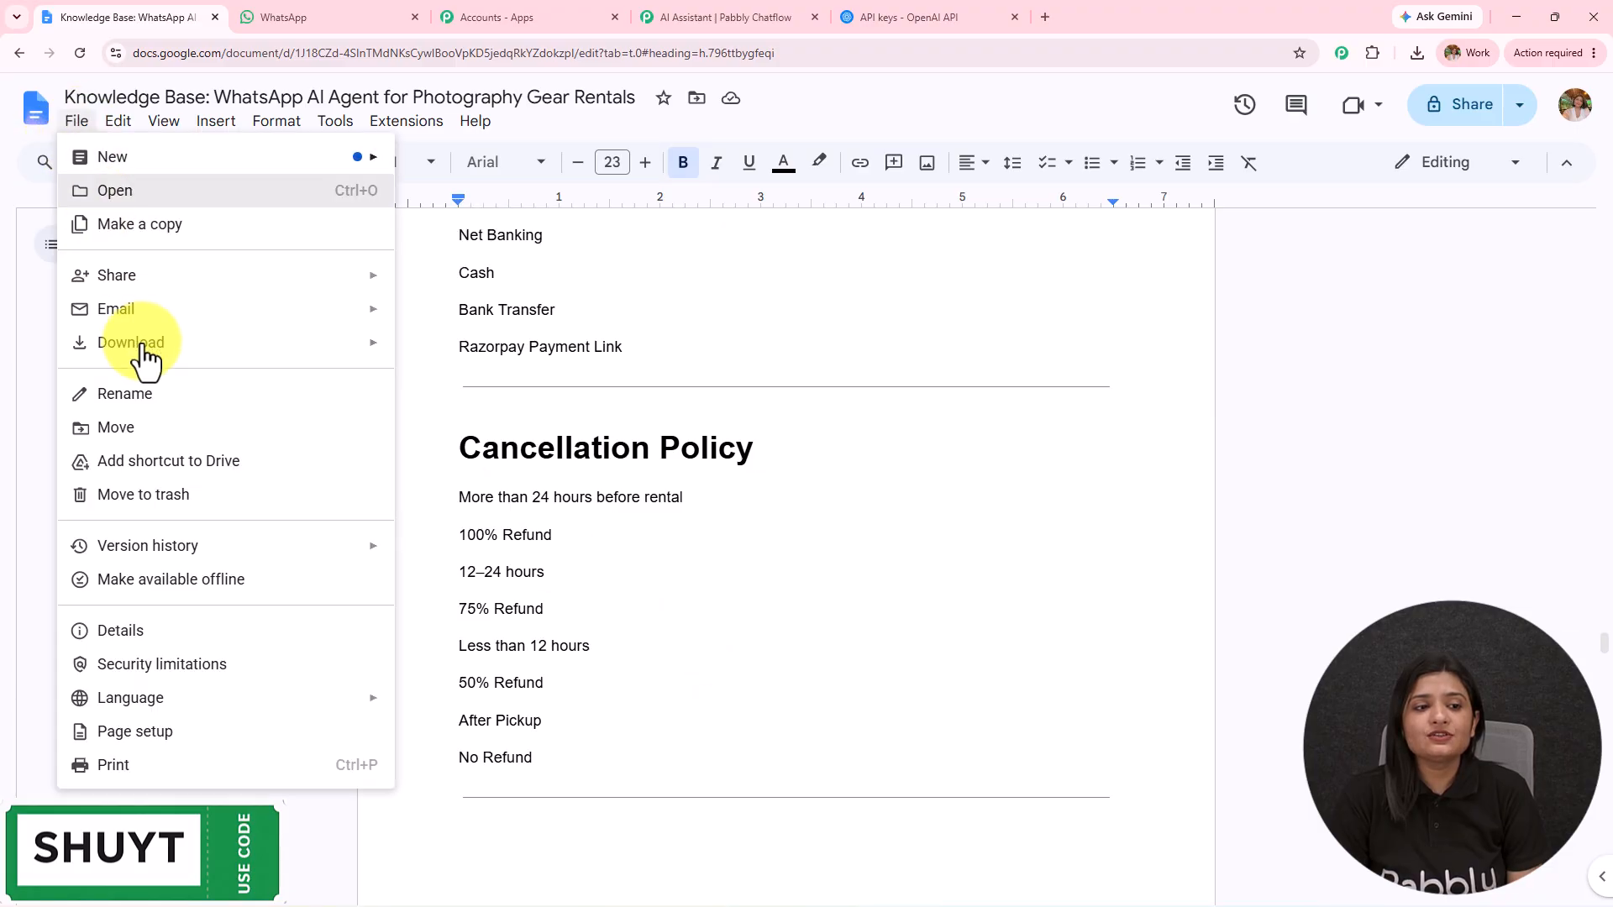
mouse_move(145, 352)
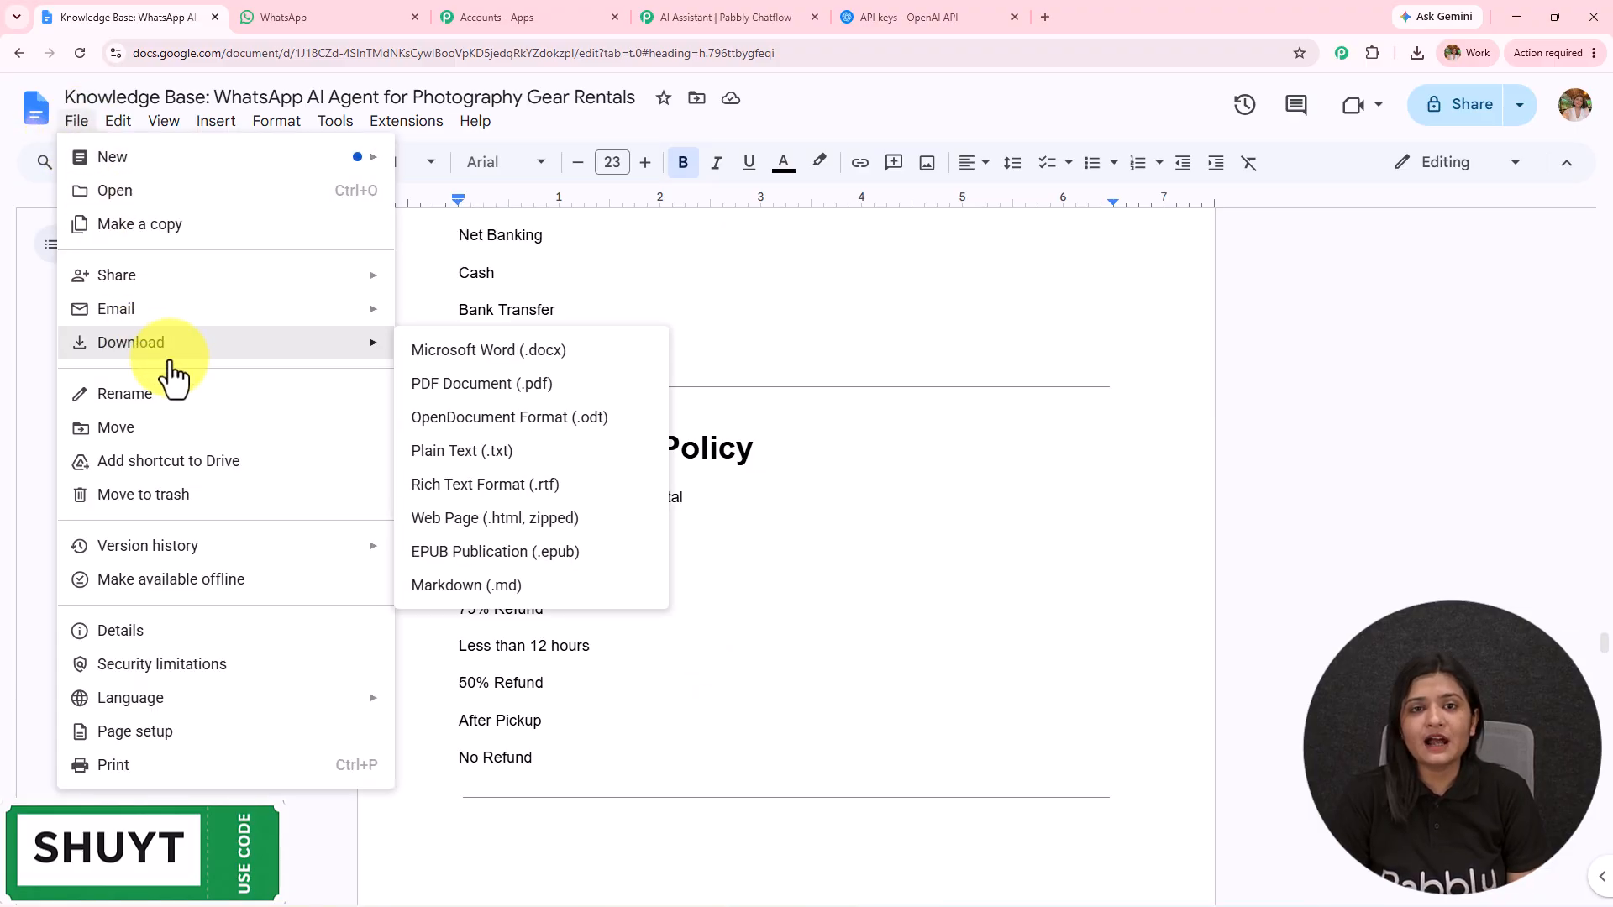
click(684, 18)
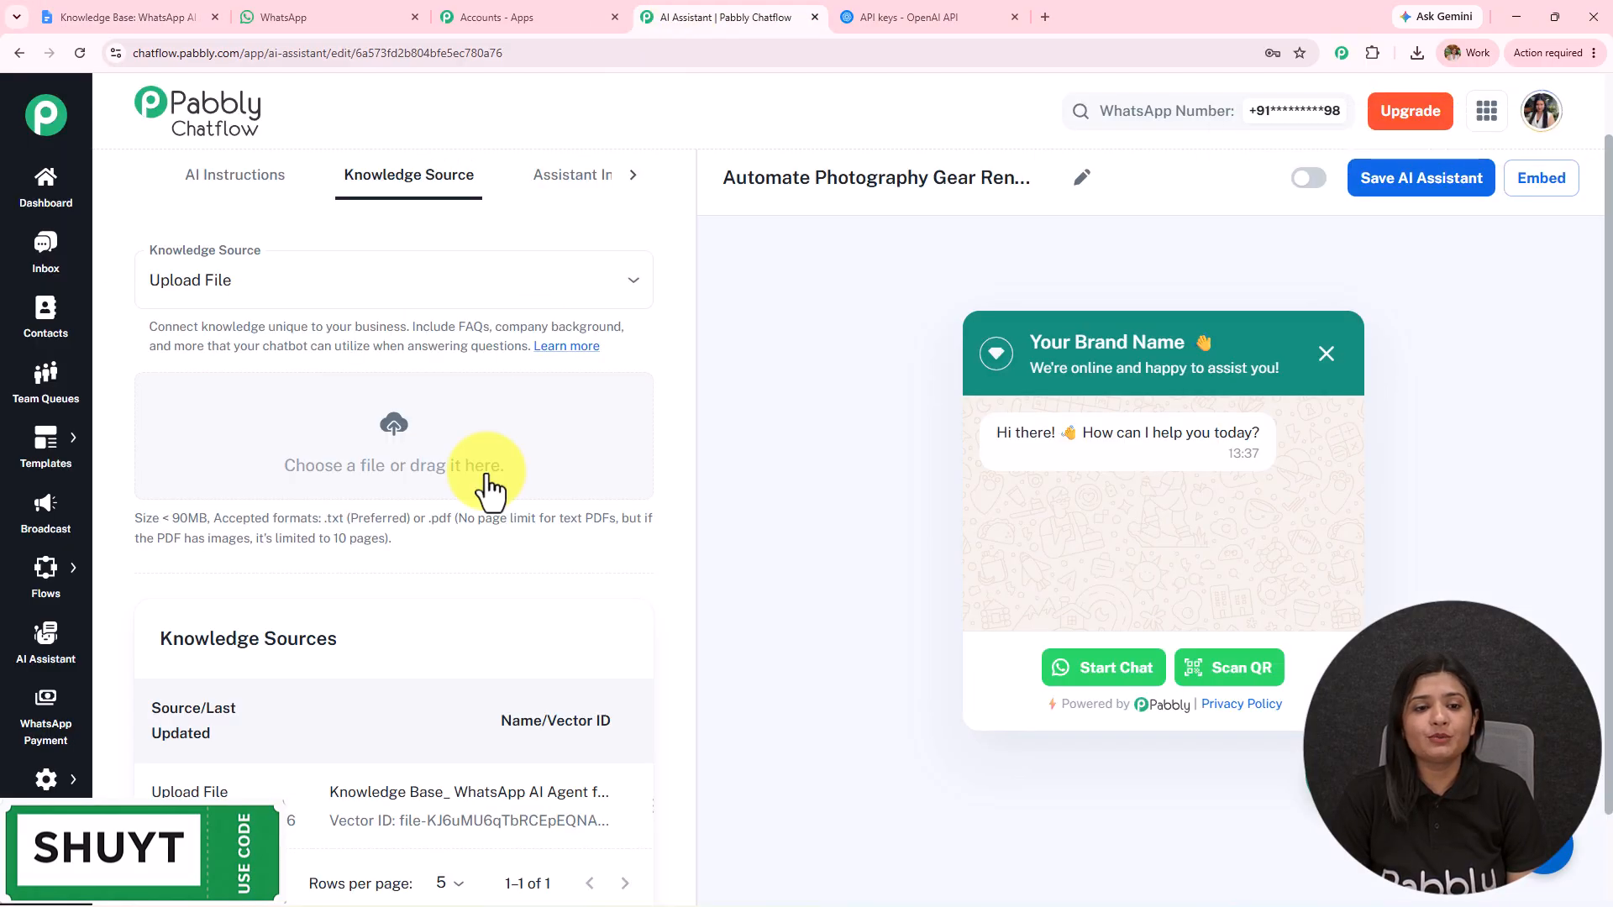
click(392, 451)
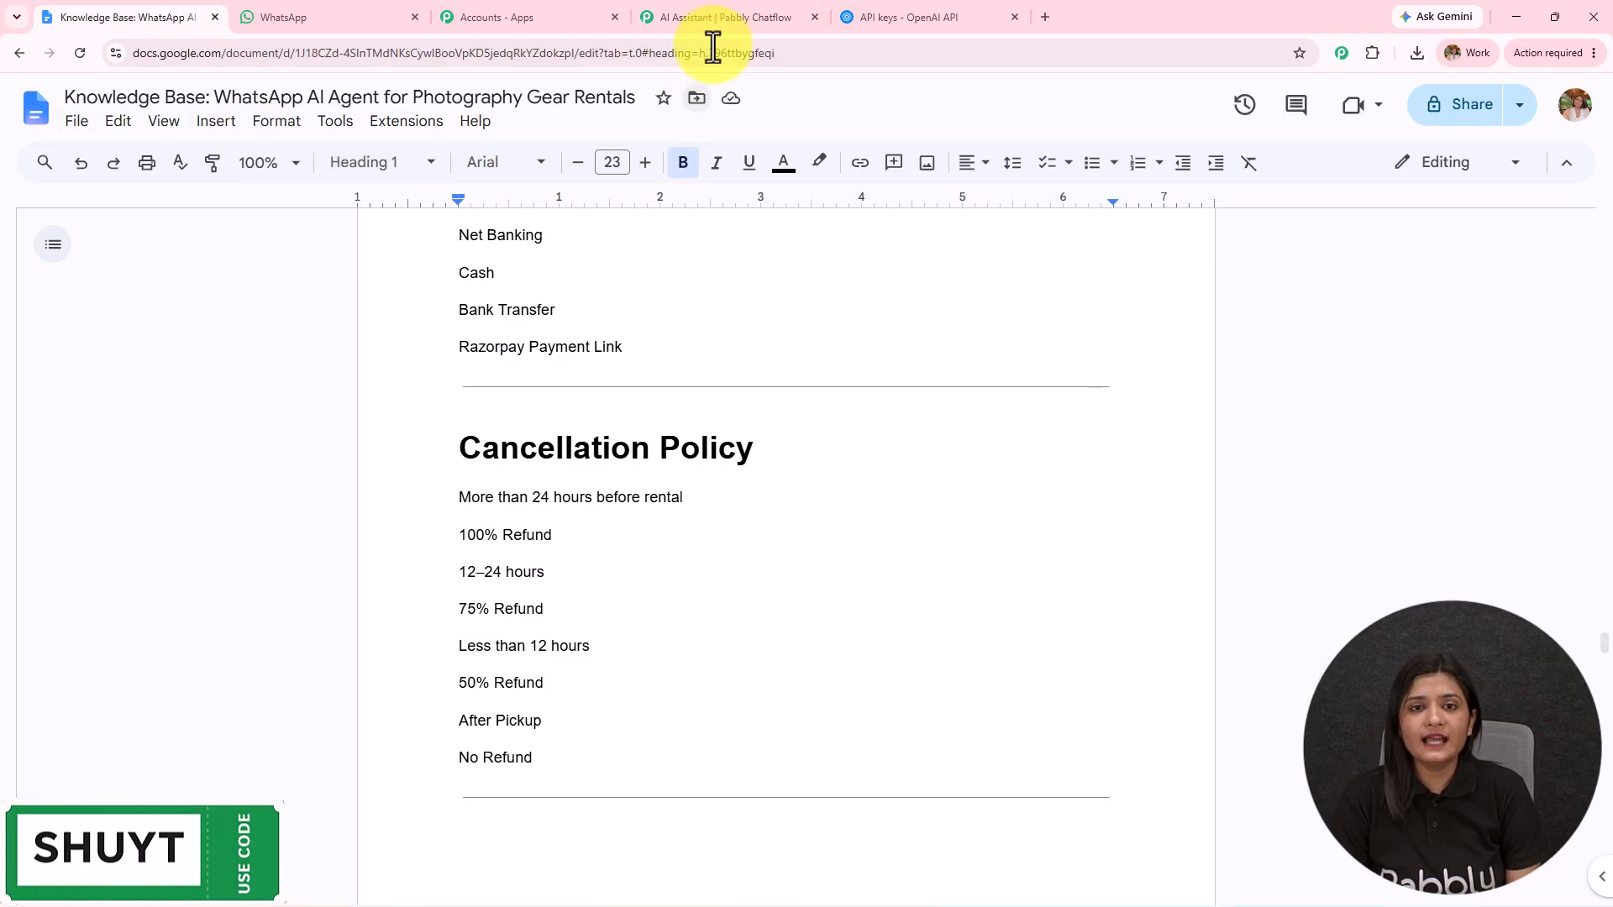
click(685, 15)
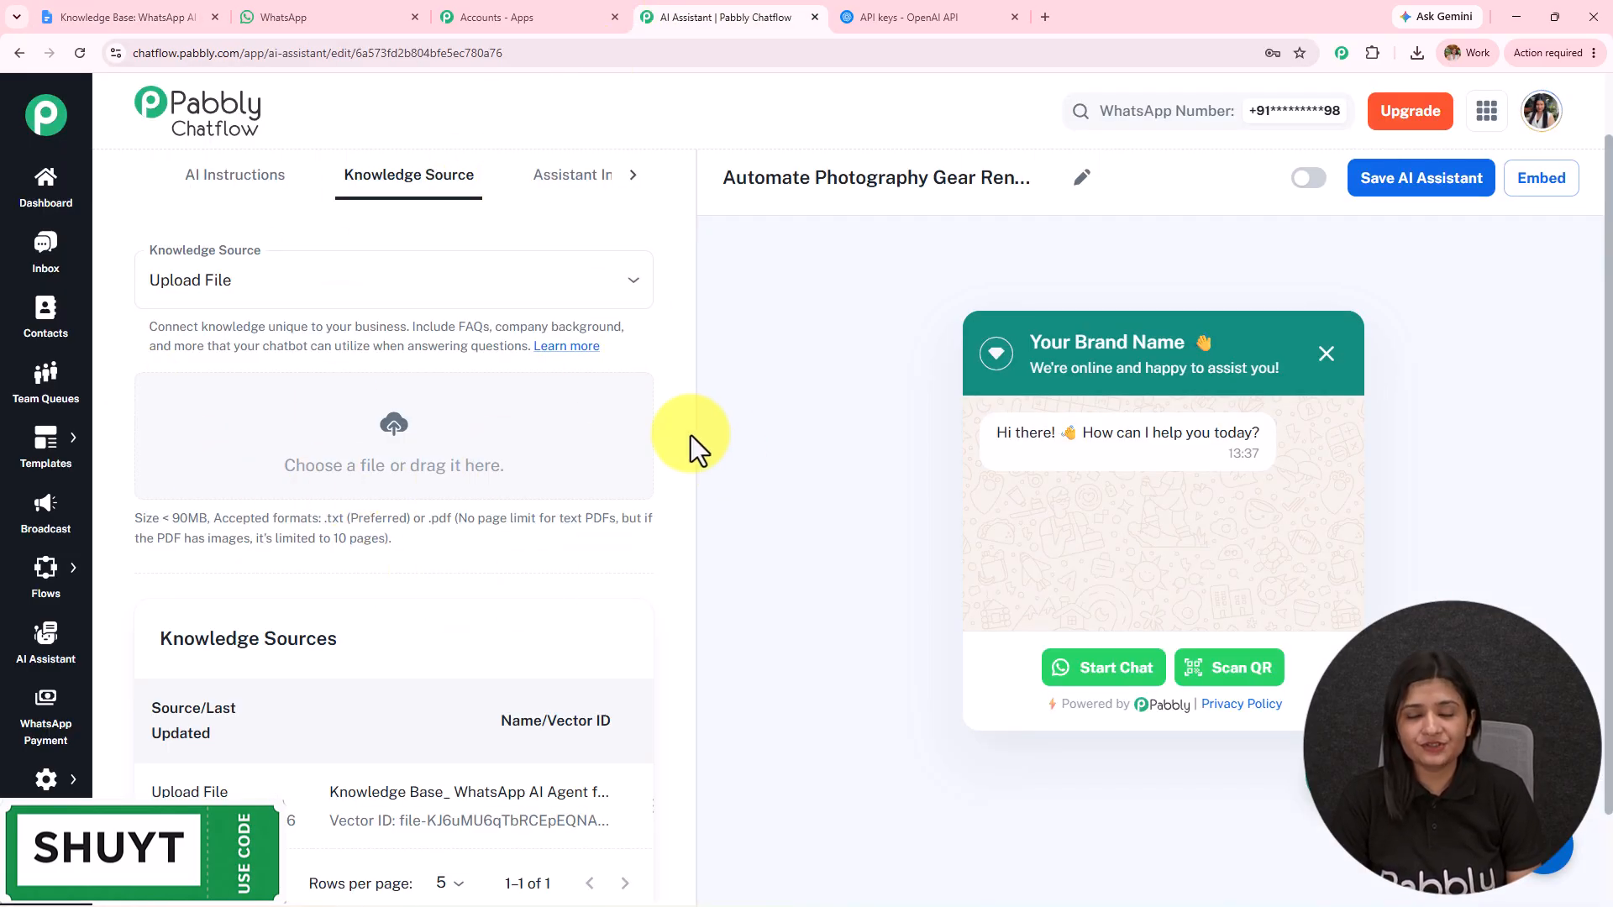
Step: In the Assistant Interface settings, replace the "Your Brand Name" text in the header heading with "Name", keeping the emoji
click(561, 178)
click(274, 277)
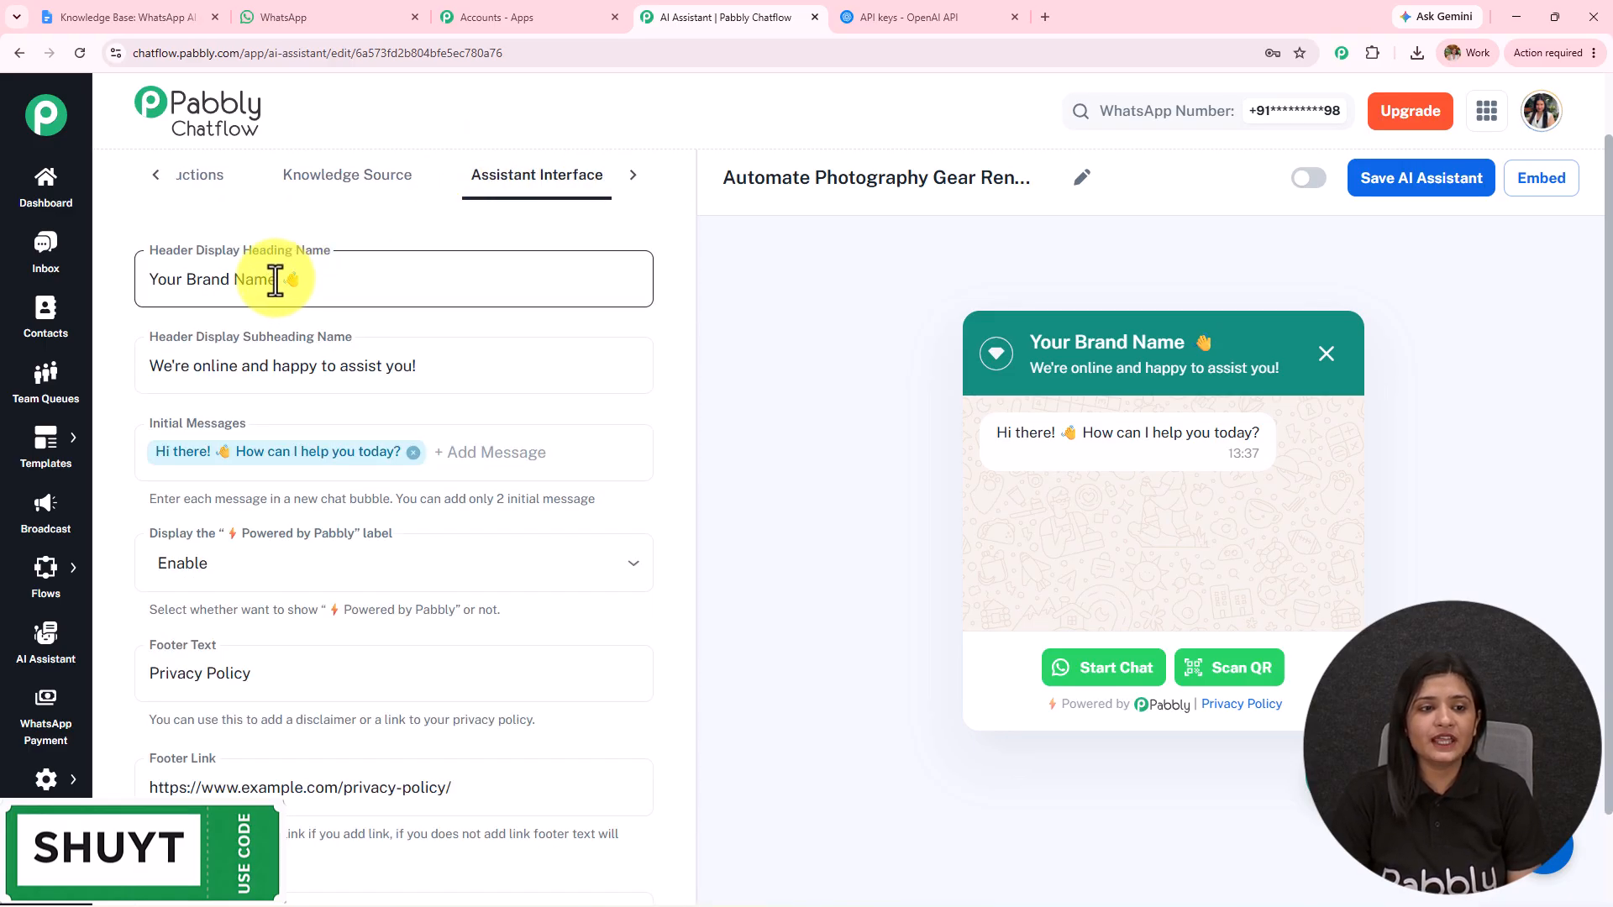
drag(278, 279, 150, 281)
text(Name)
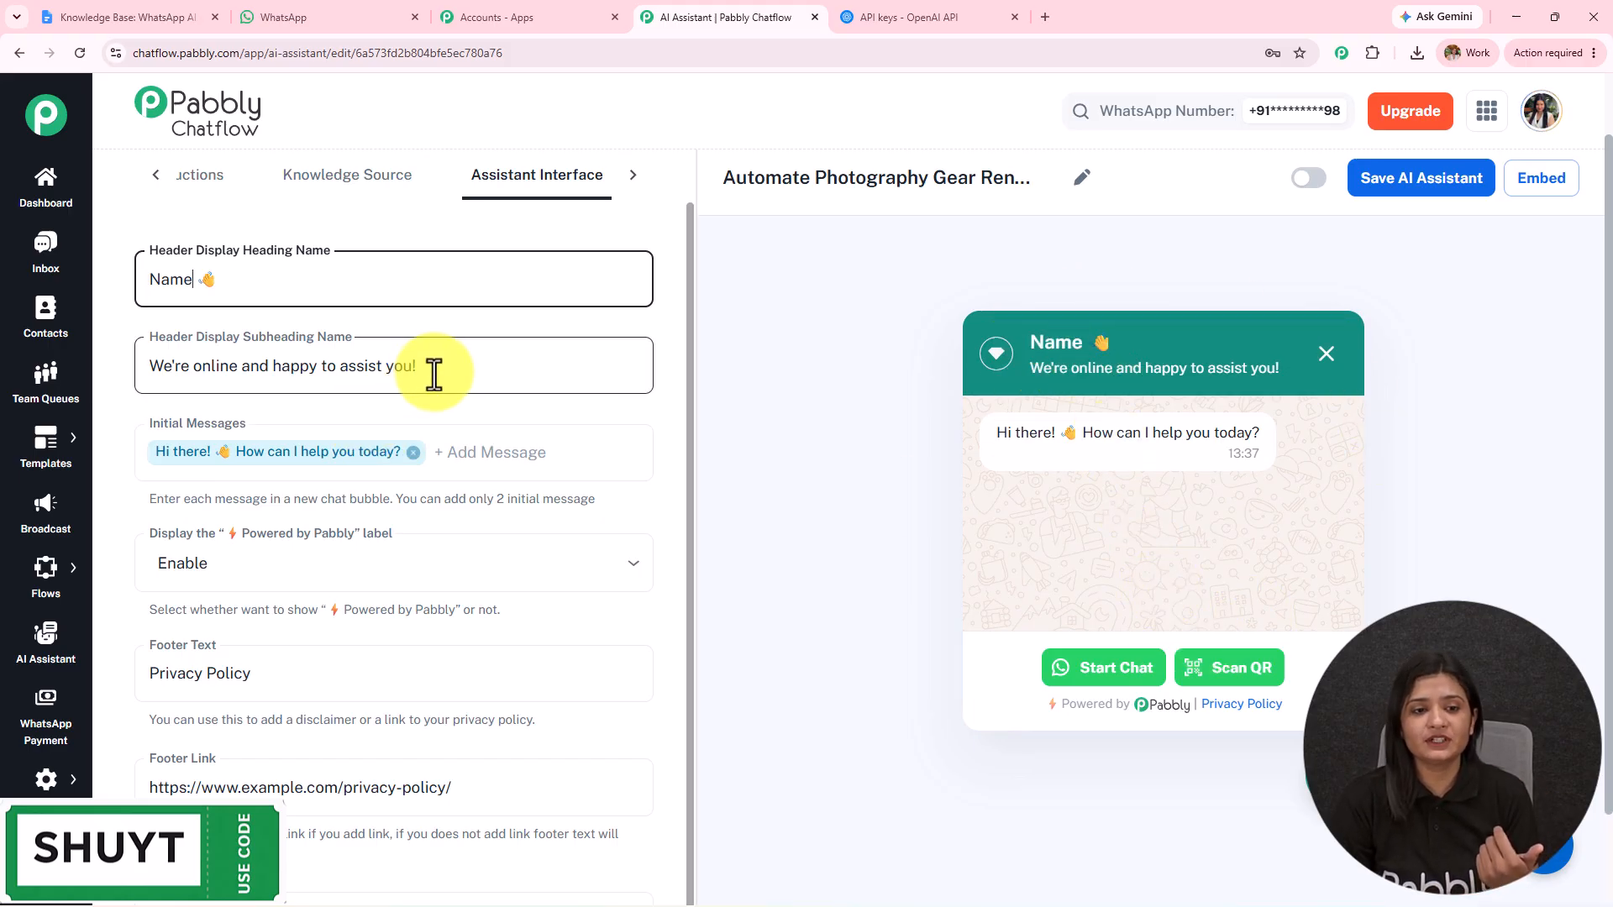
drag(427, 368, 109, 359)
key(BackSpace)
key(ctrl+z)
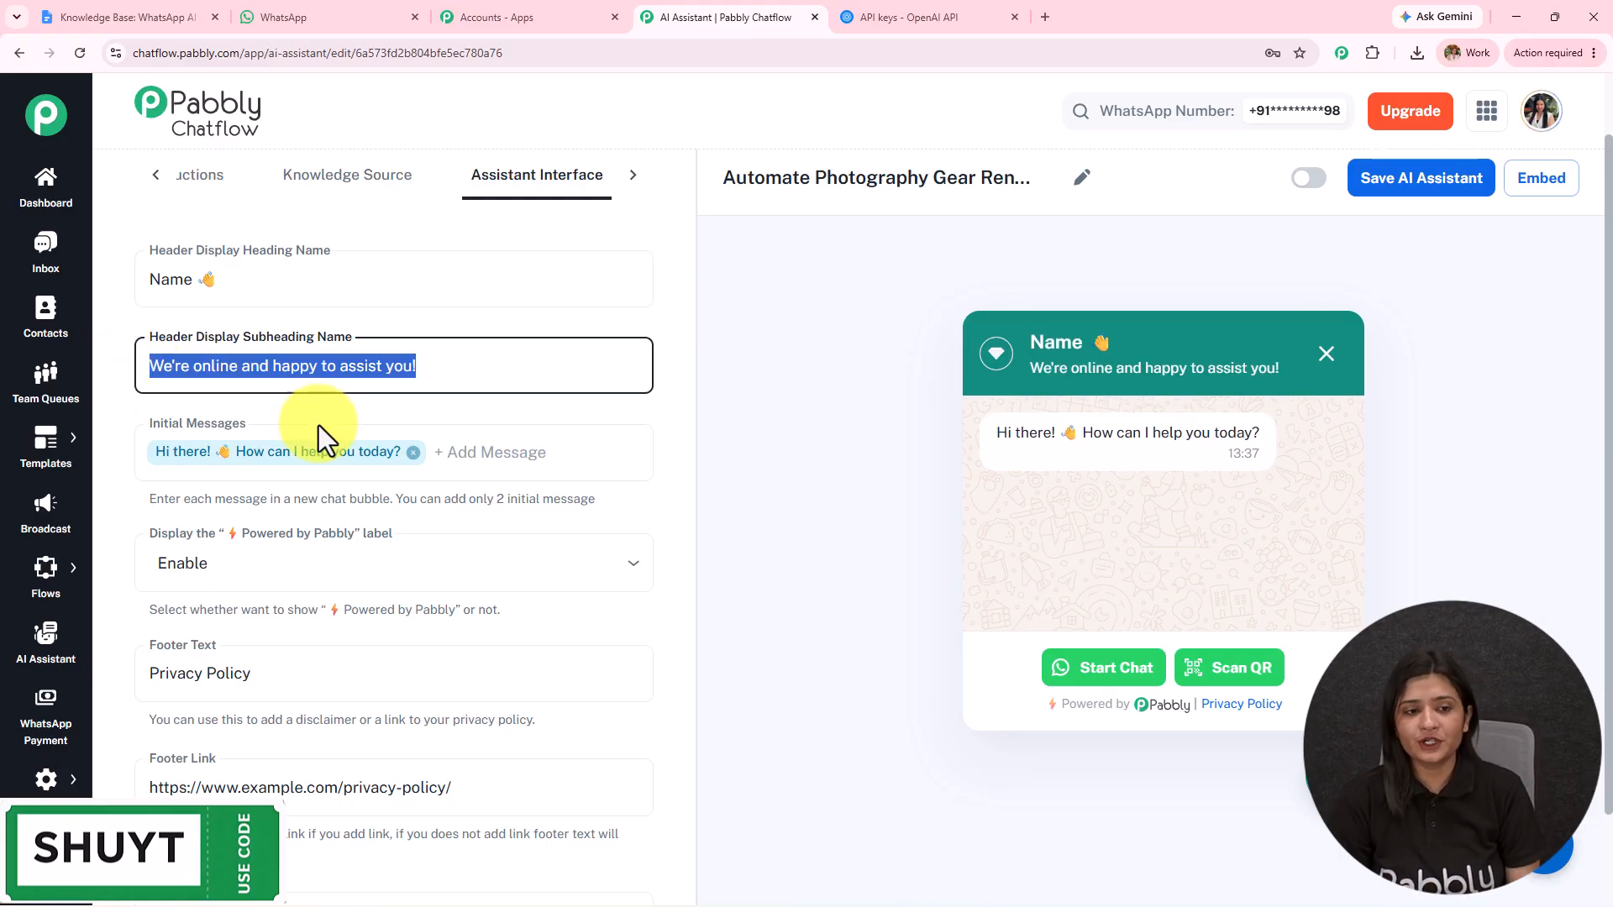
Step: Try disabling the "Powered by Pabbly" label in the chat widget, and set it back to Enable
click(518, 452)
scroll(403, 445, down, 1)
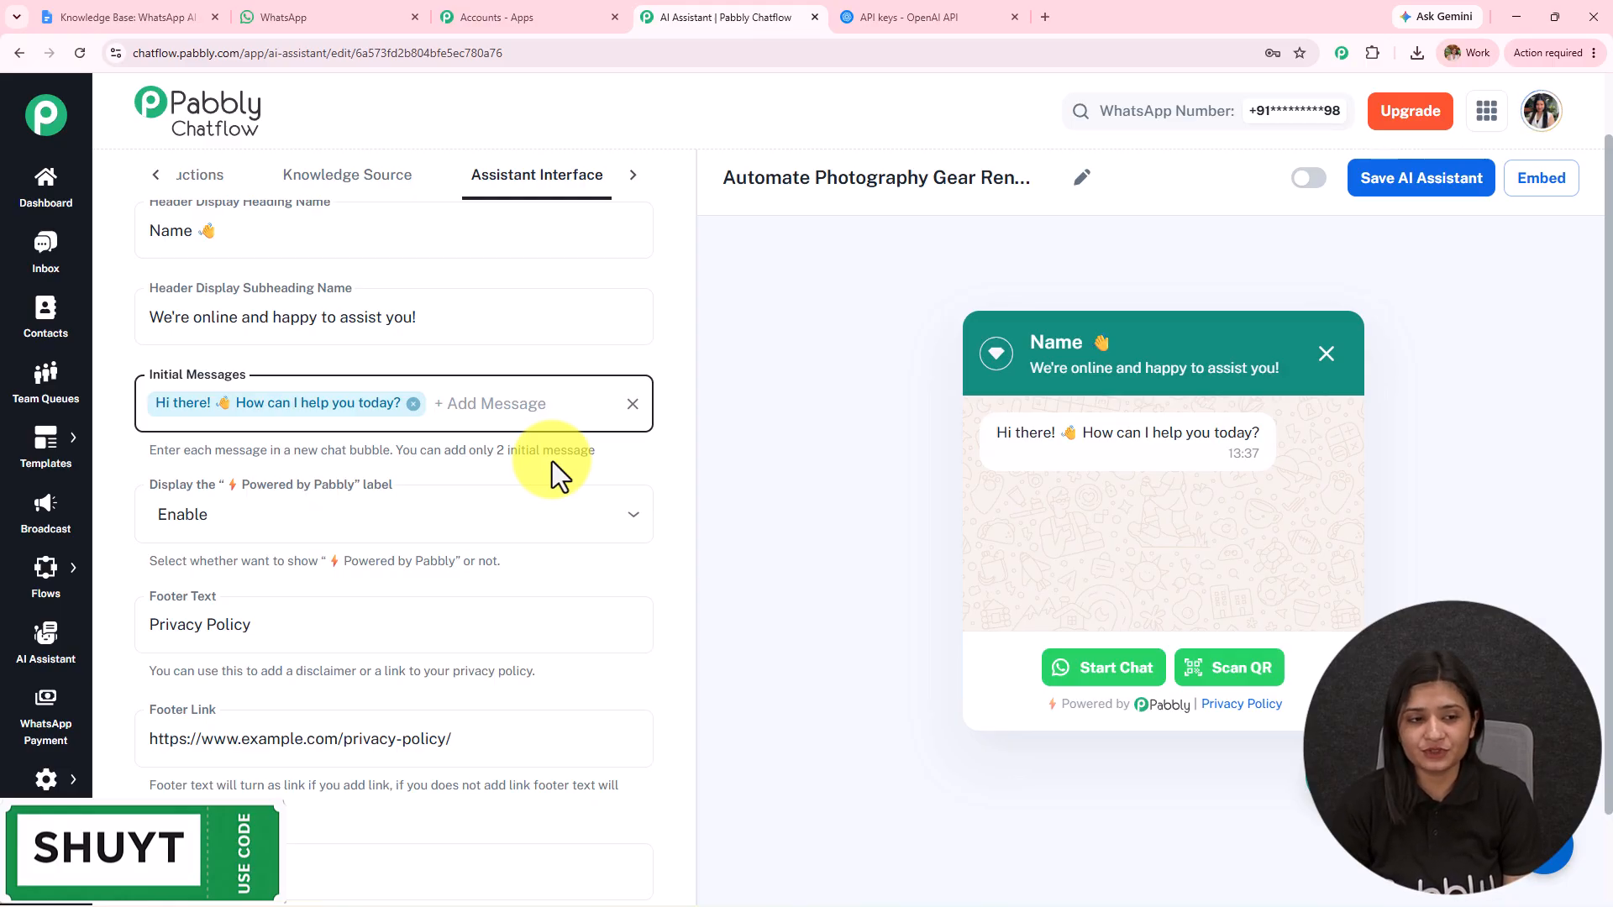
scroll(437, 439, down, 1)
click(320, 406)
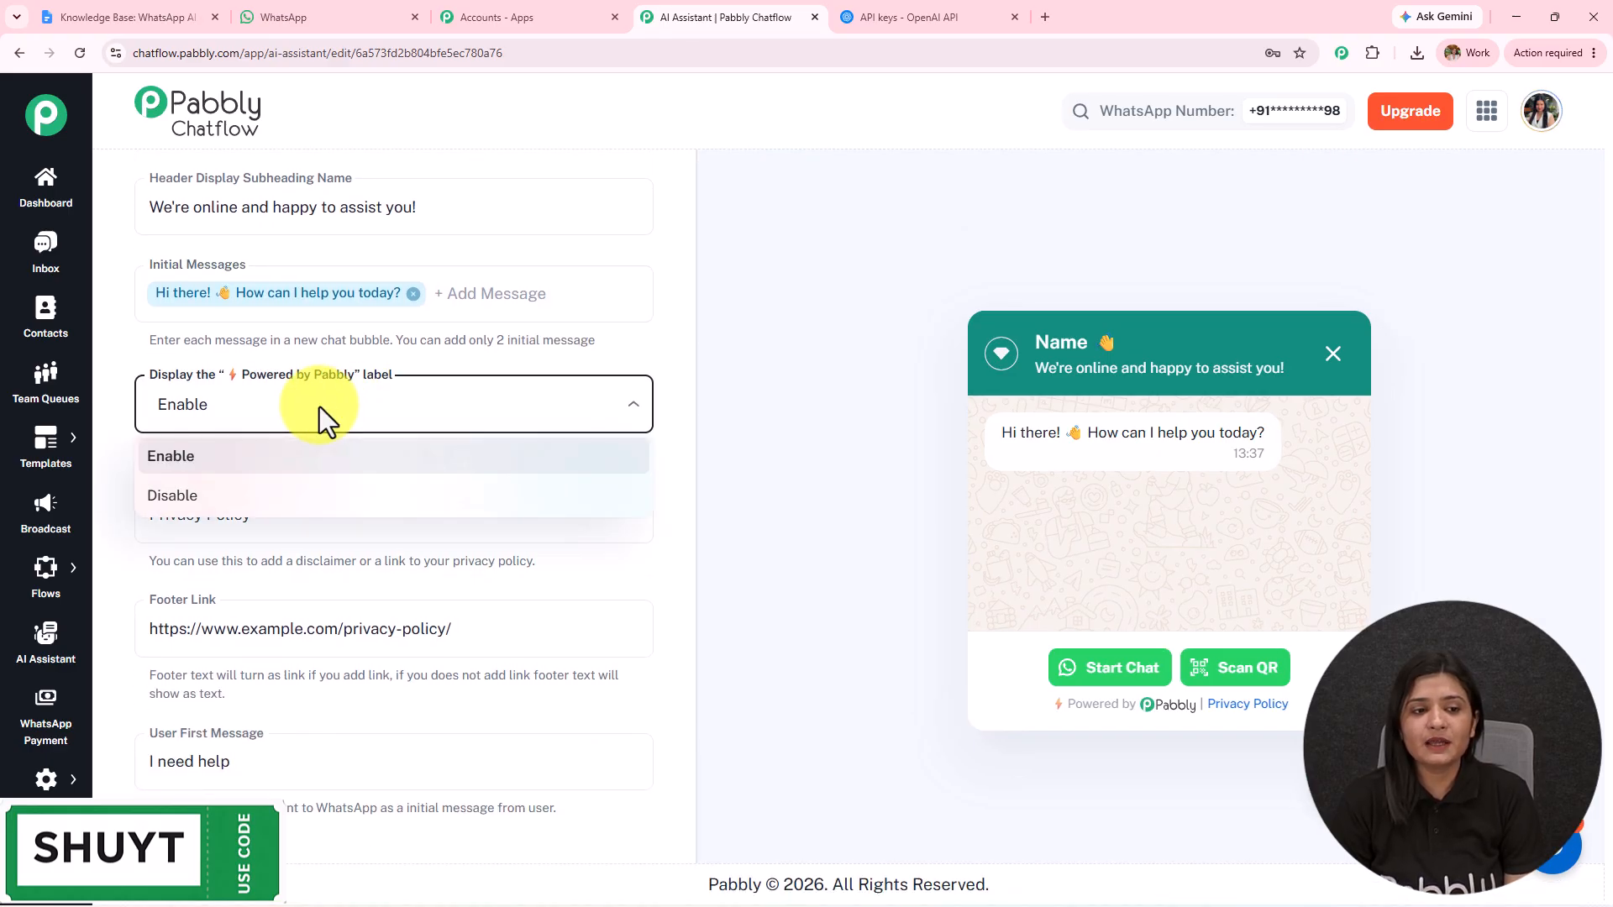
click(195, 458)
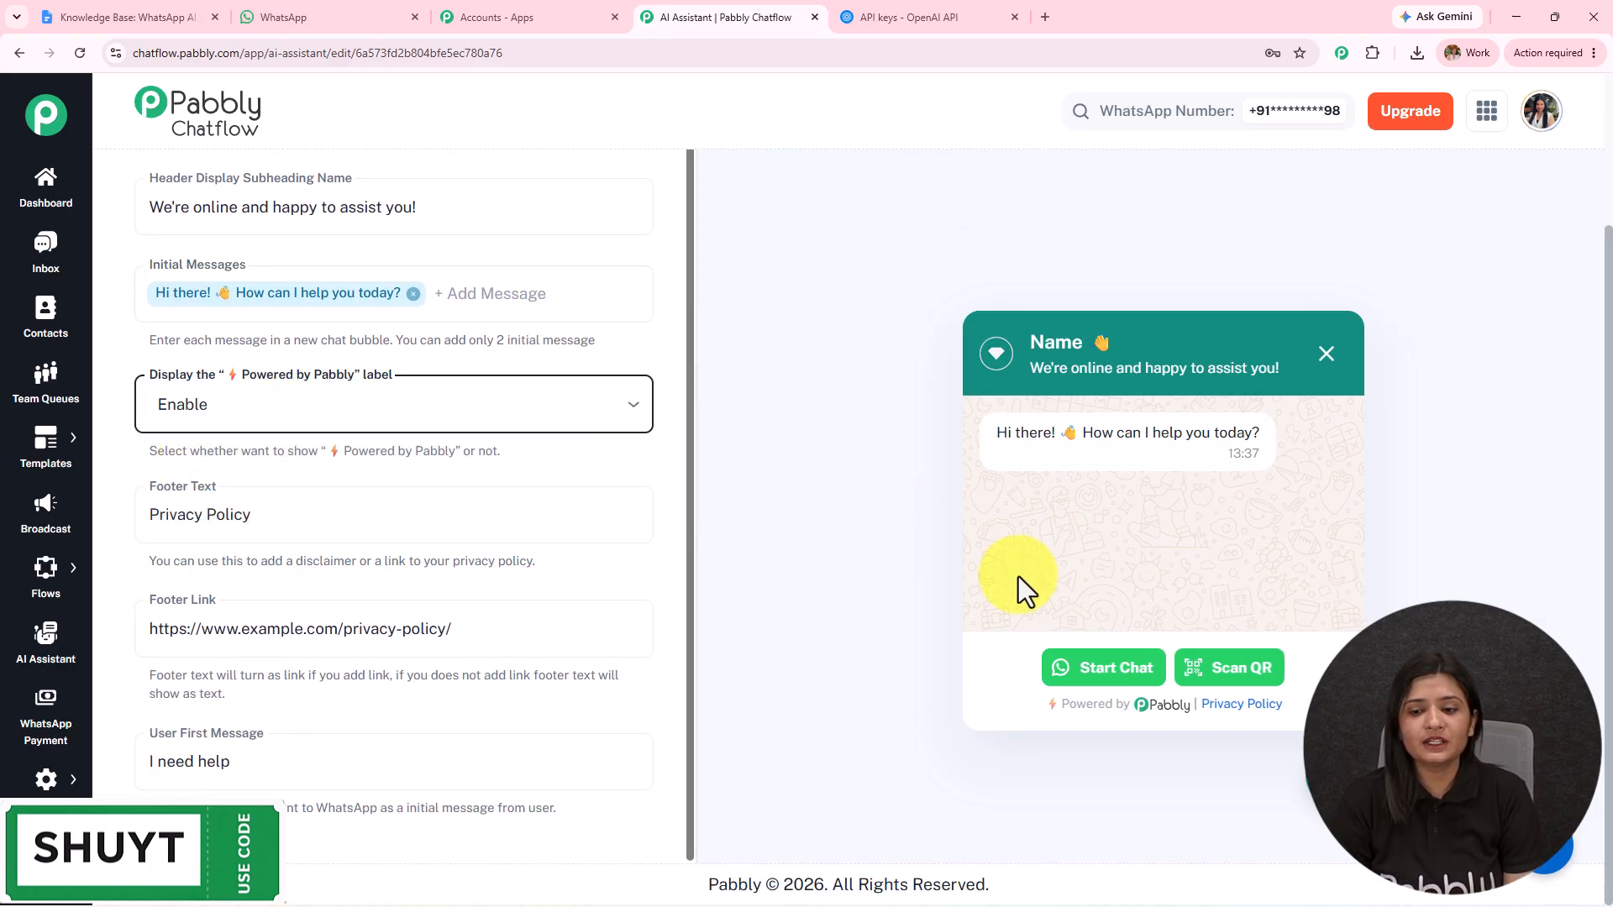
click(475, 420)
click(476, 494)
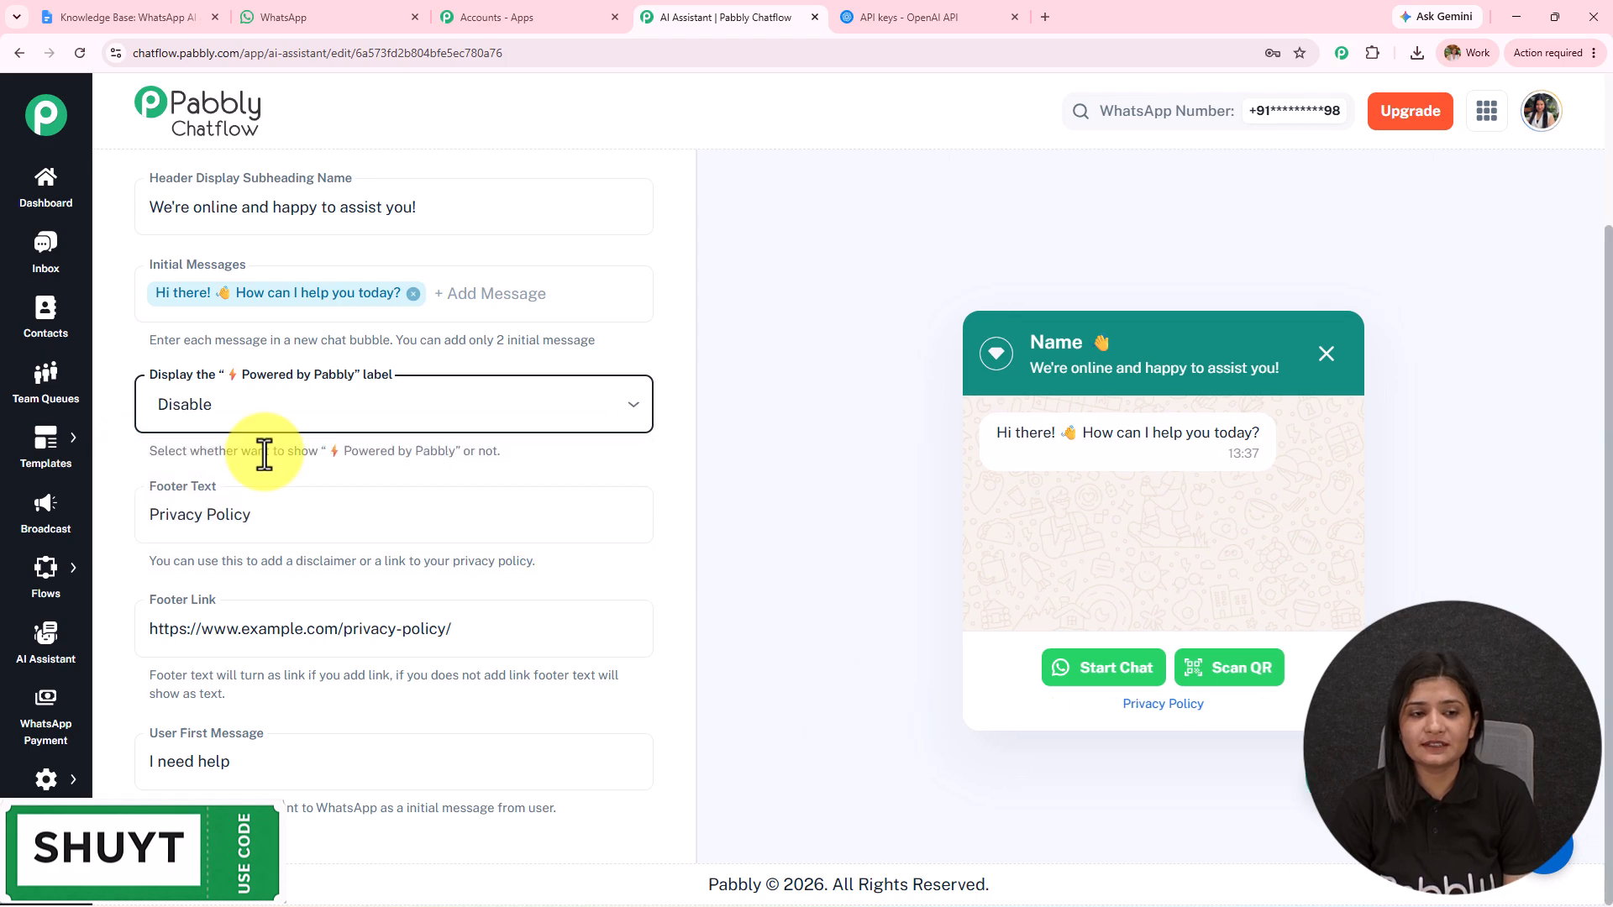
click(169, 425)
click(184, 454)
Step: Try clearing the footer text, restore "Privacy Policy", and check the footer link and user first message fields
drag(295, 506, 155, 514)
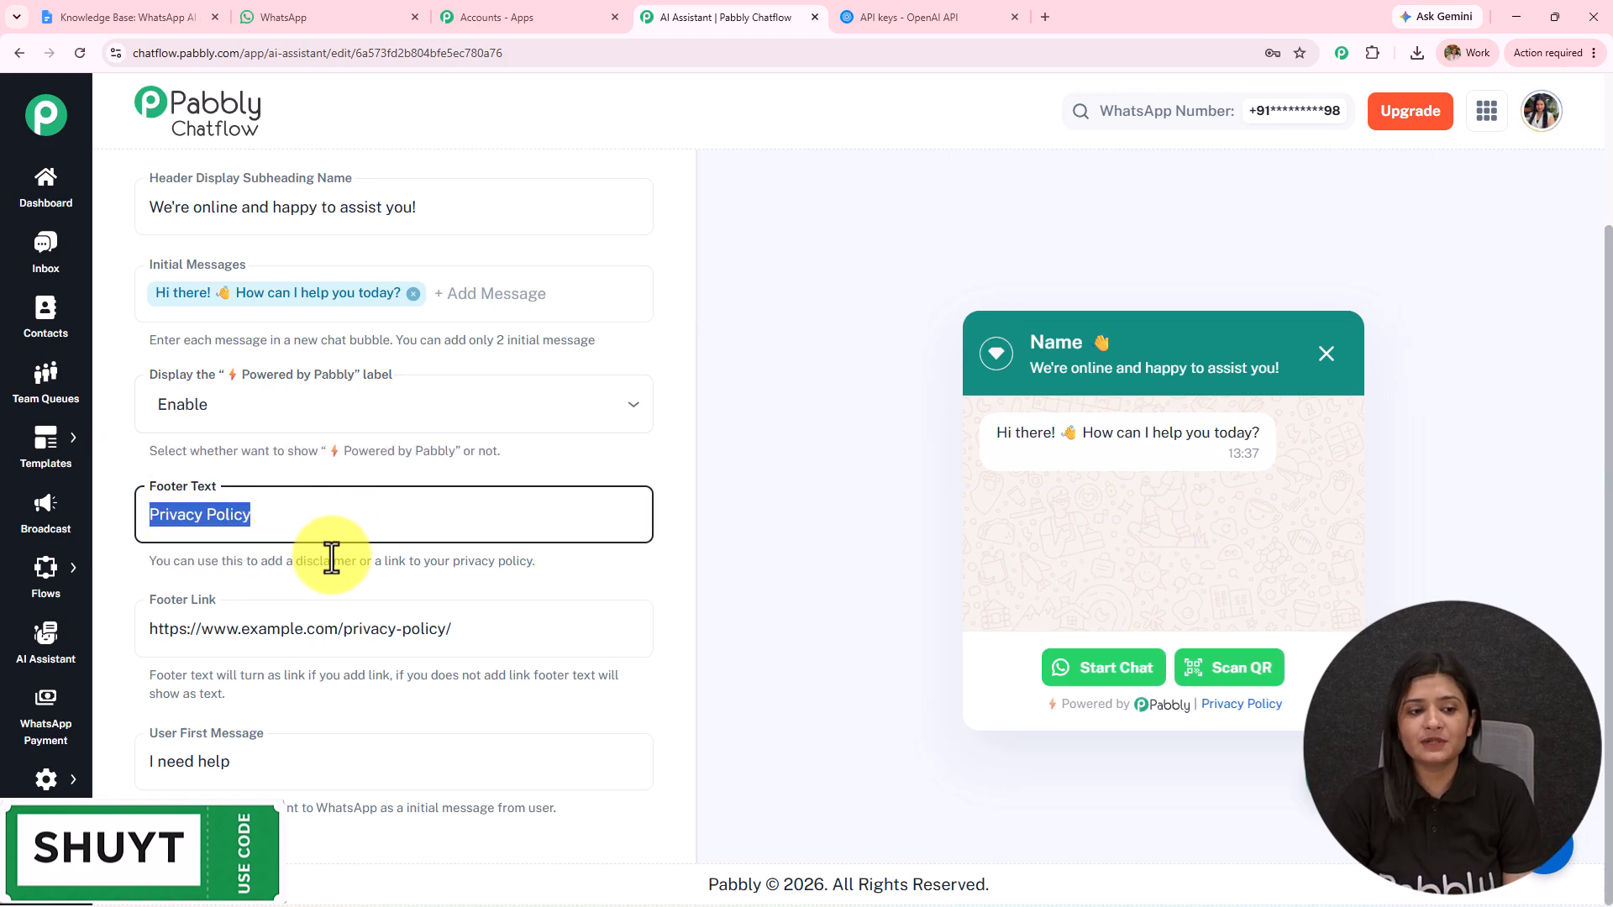
key(BackSpace)
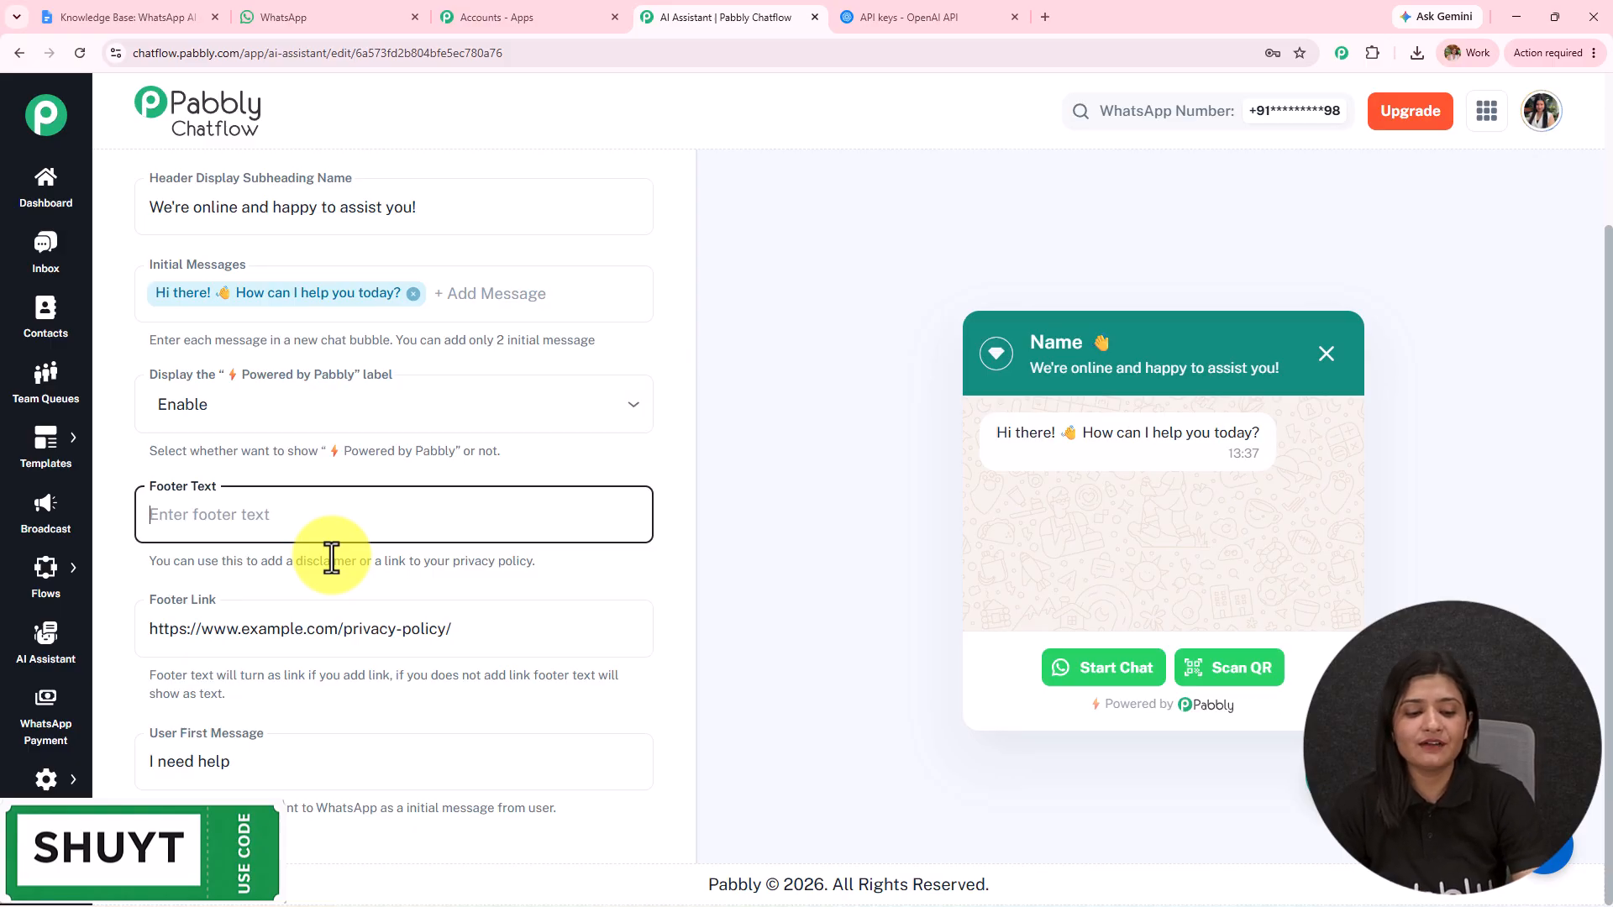
key(ctrl+z)
key(Tab)
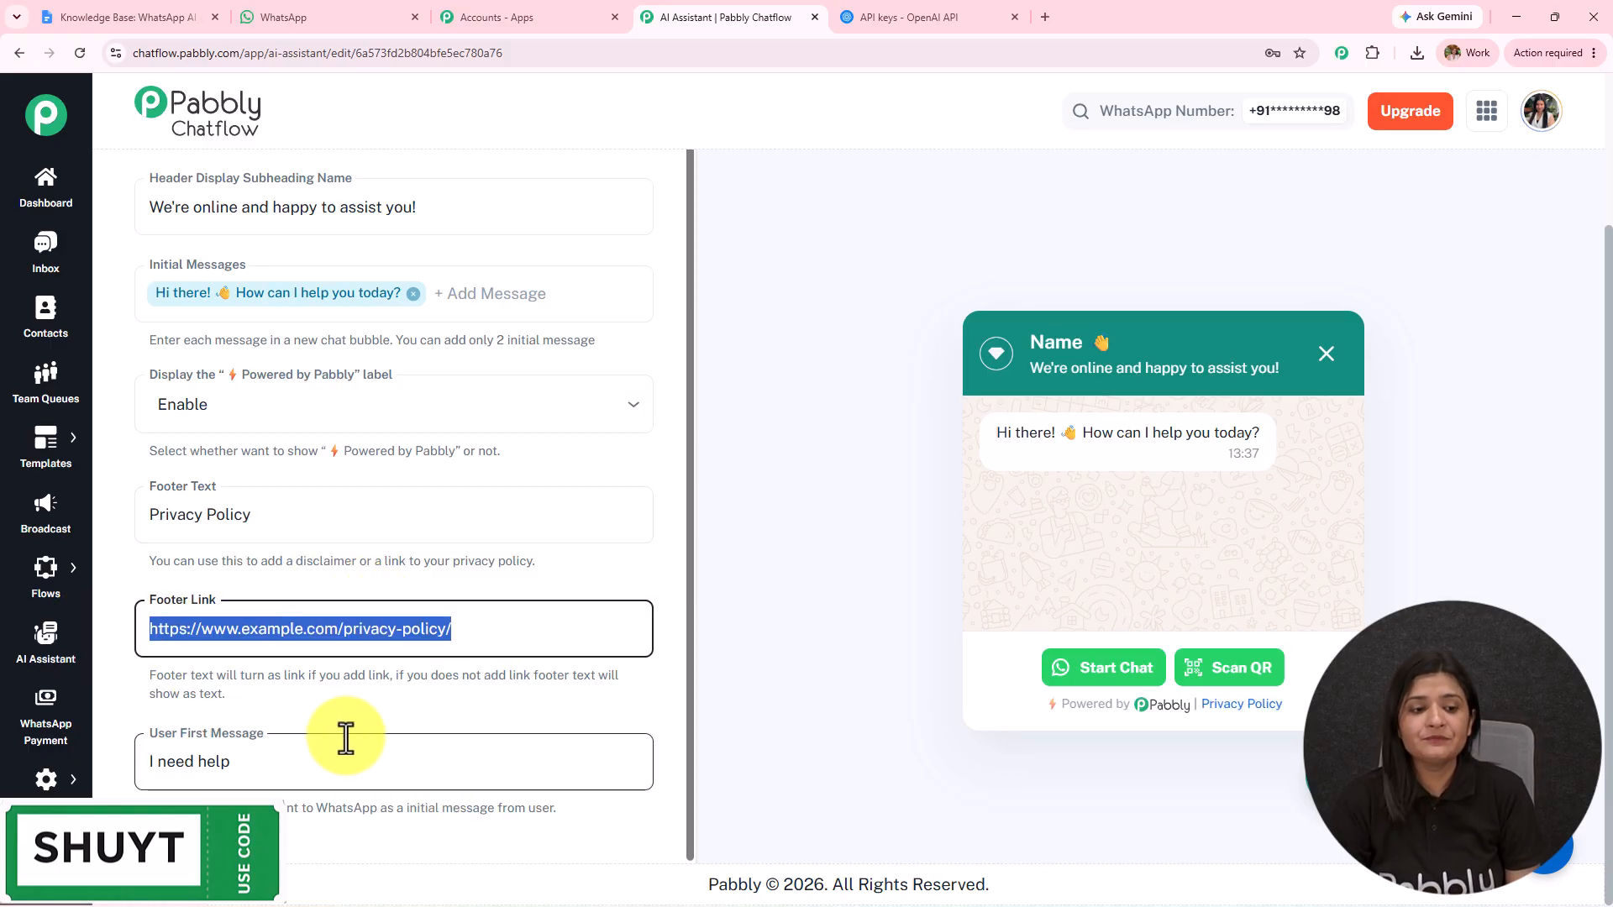
click(295, 727)
drag(294, 761, 81, 781)
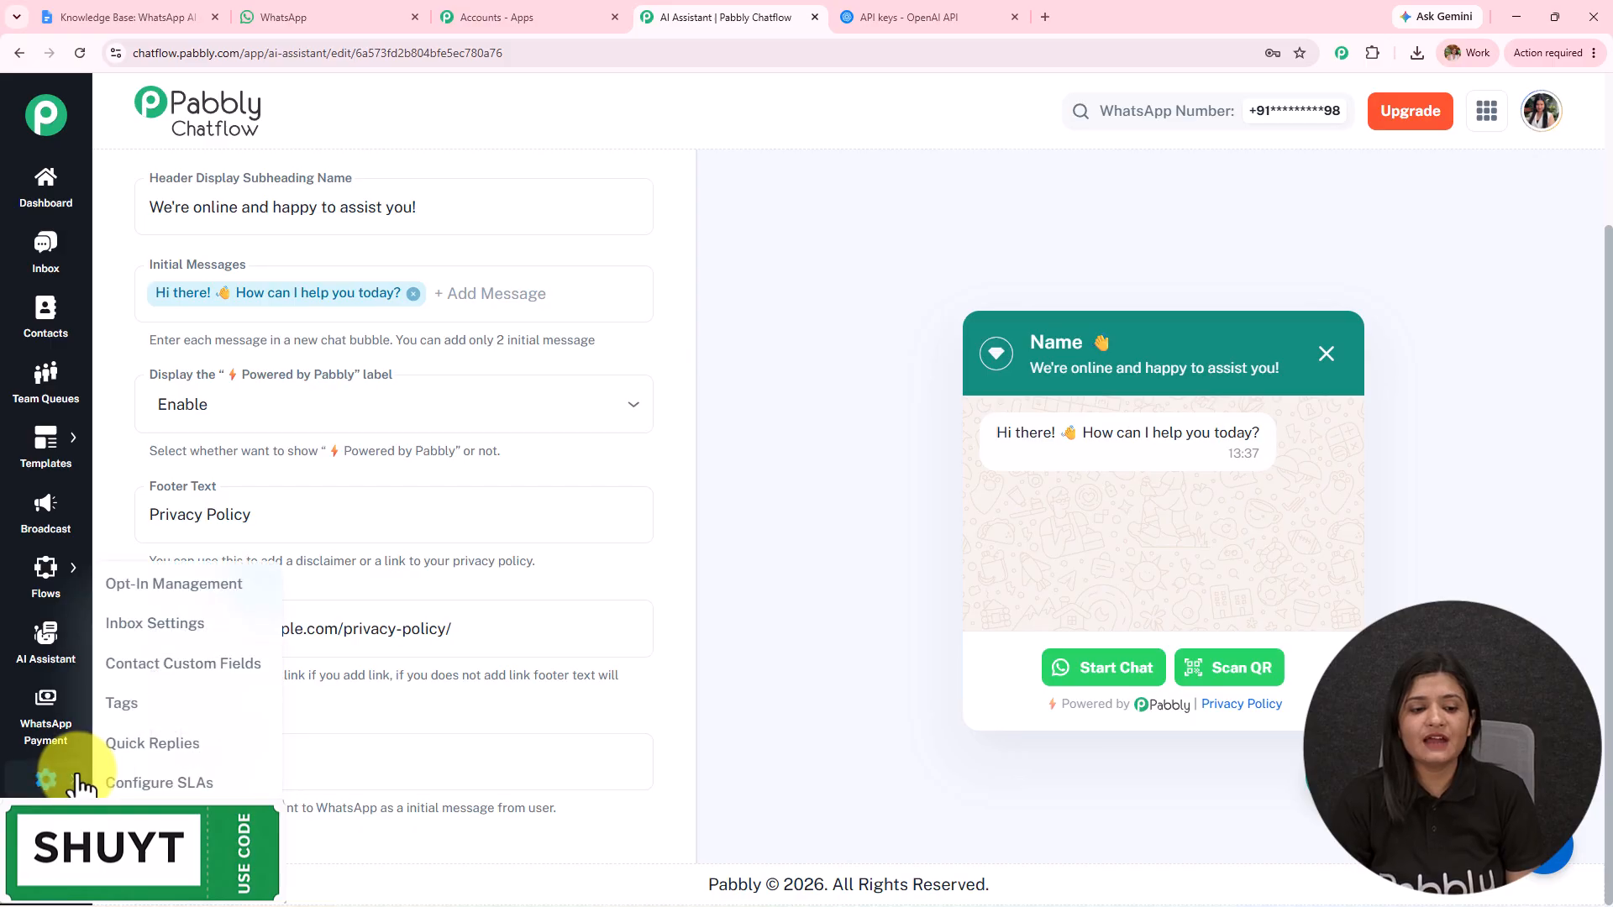
click(468, 767)
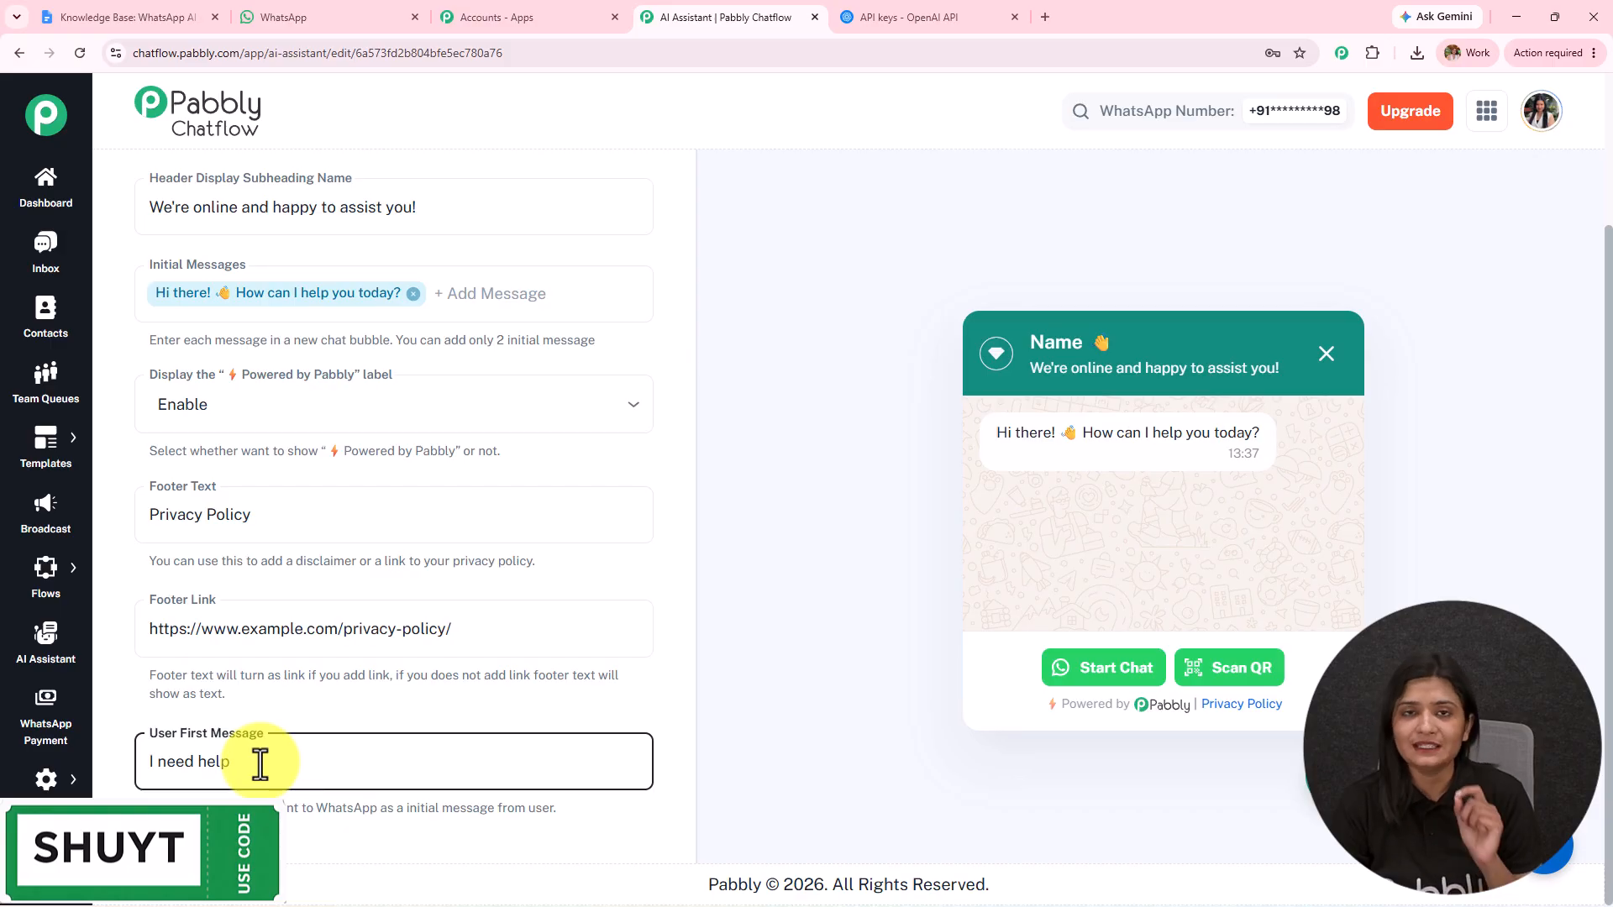
Step: Open the assistant's Styling settings and dismiss the browser's password update prompt
scroll(688, 491, up, 2)
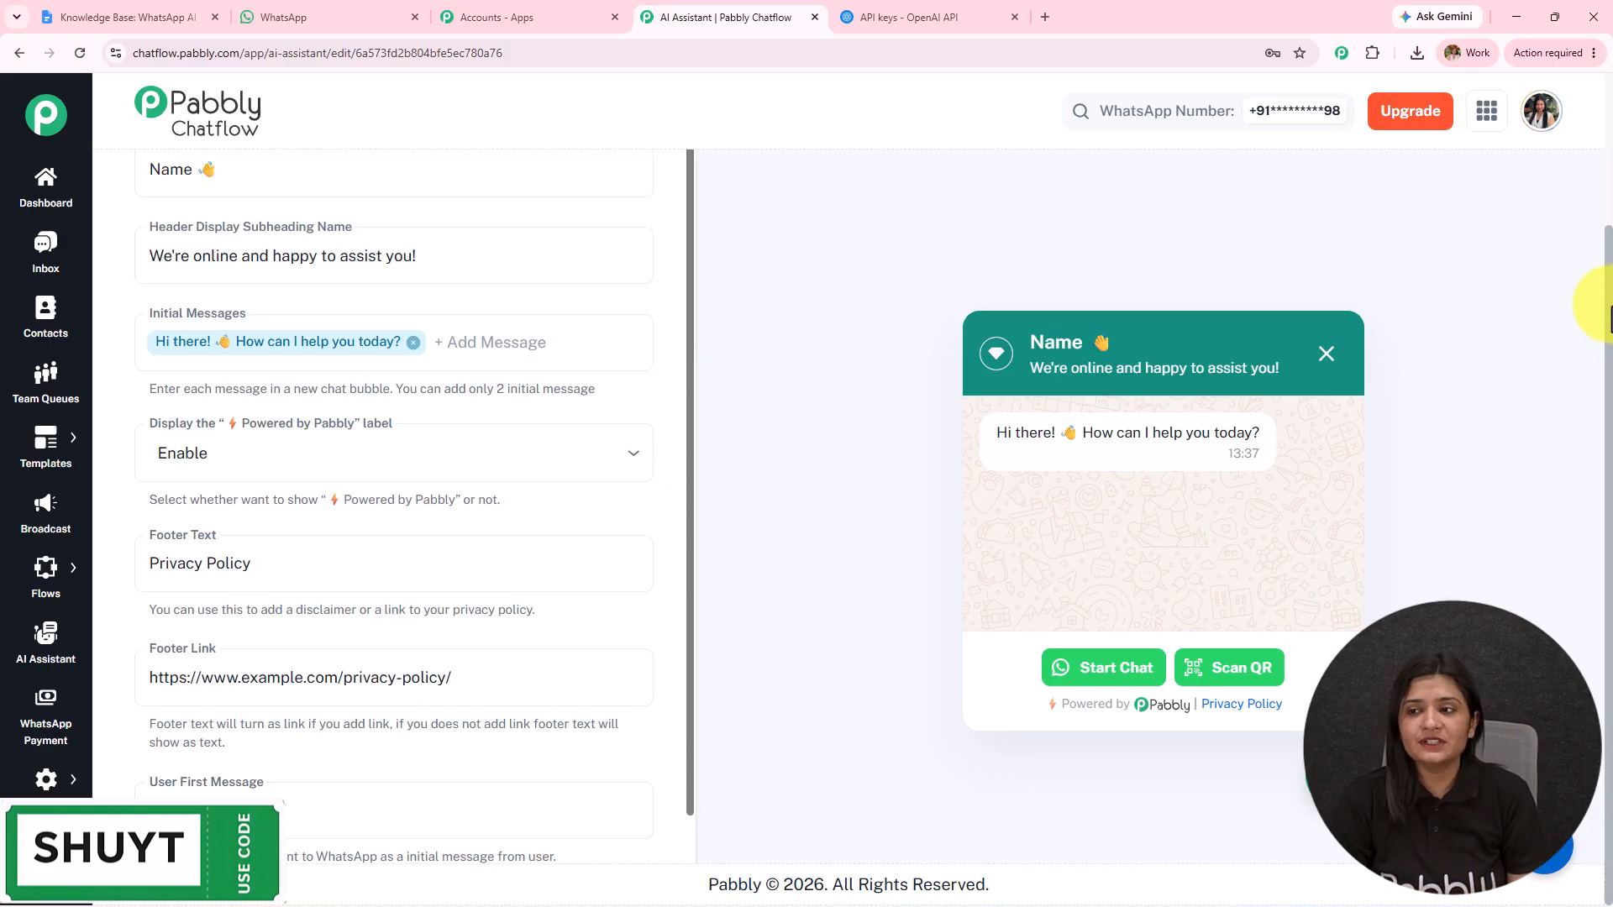
scroll(1596, 306, up, 3)
click(635, 188)
click(587, 193)
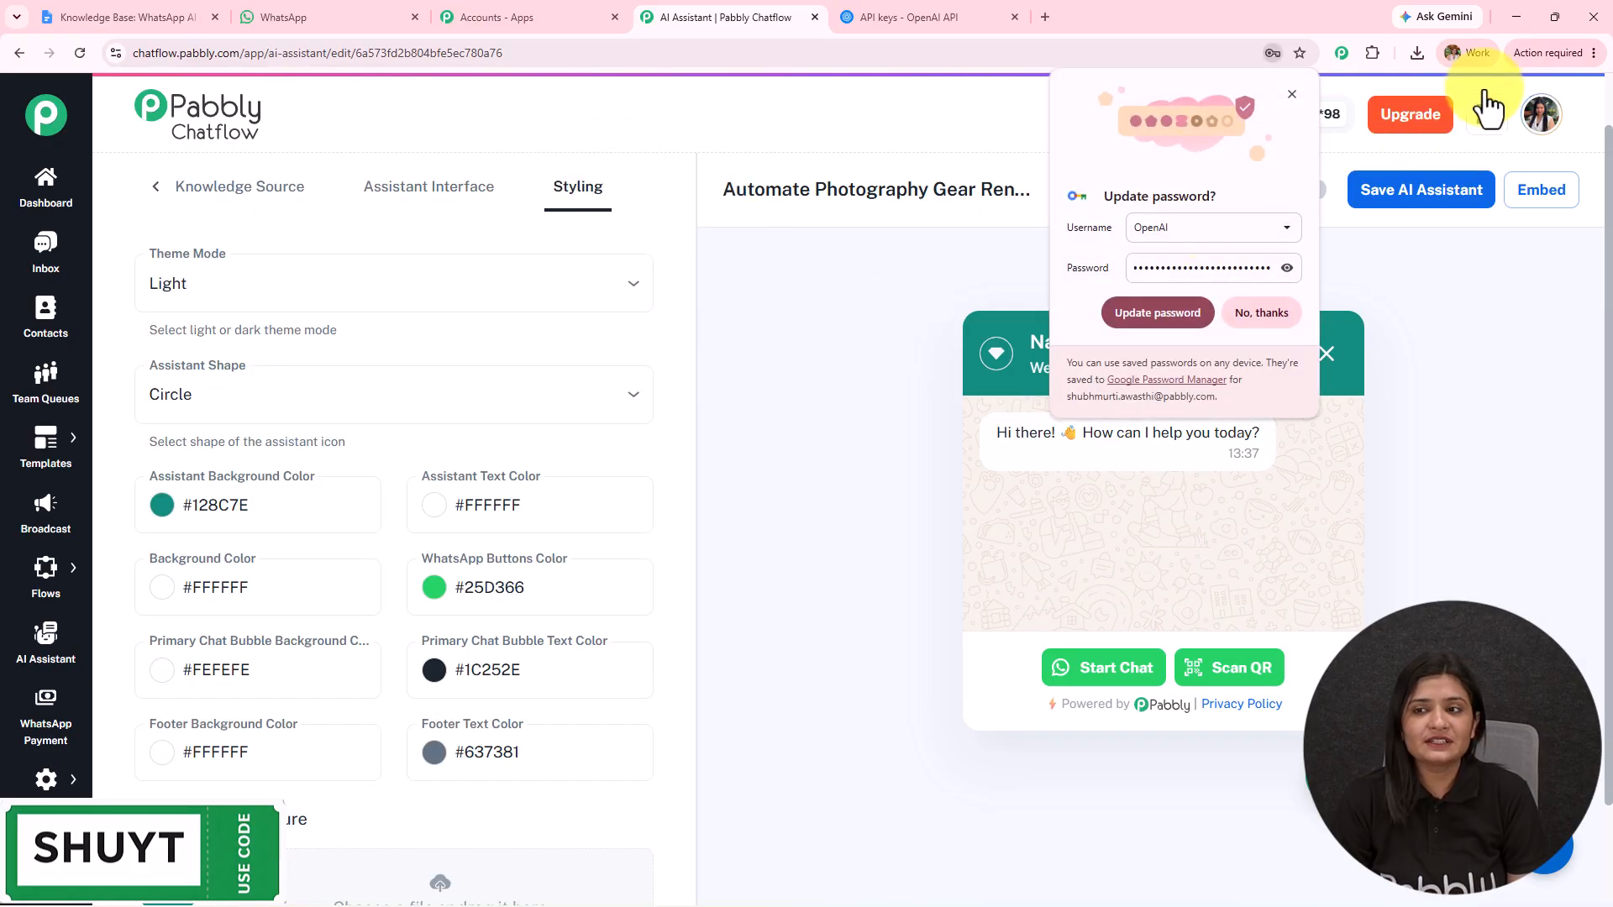
click(1290, 94)
Step: Try the Dark theme mode on the chat widget and set it back to Light
click(225, 284)
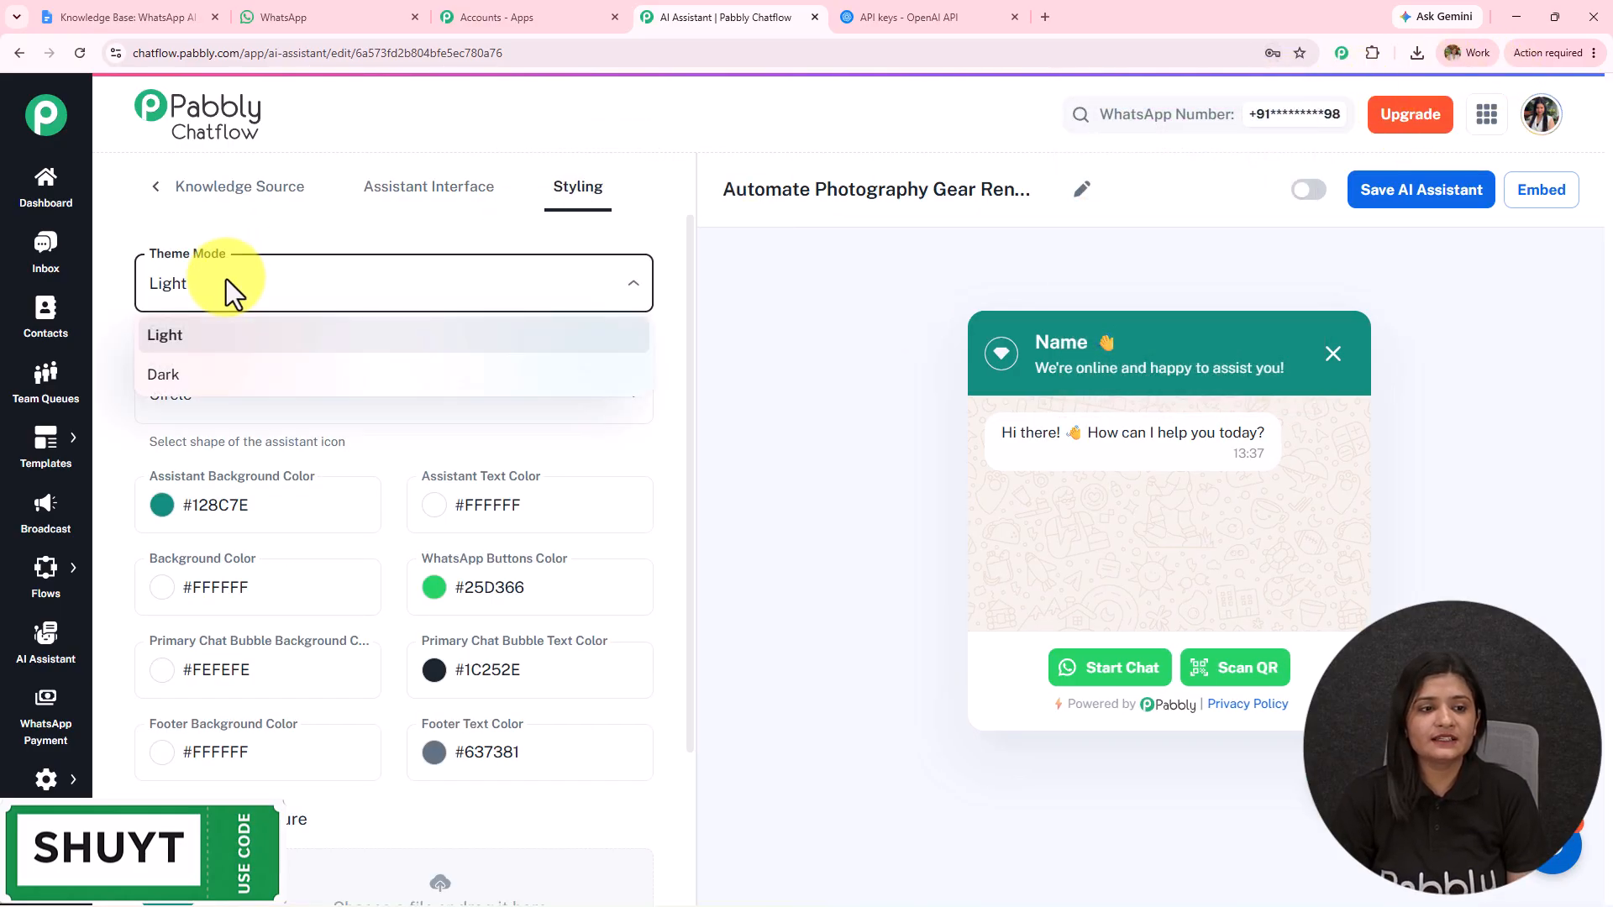
click(225, 375)
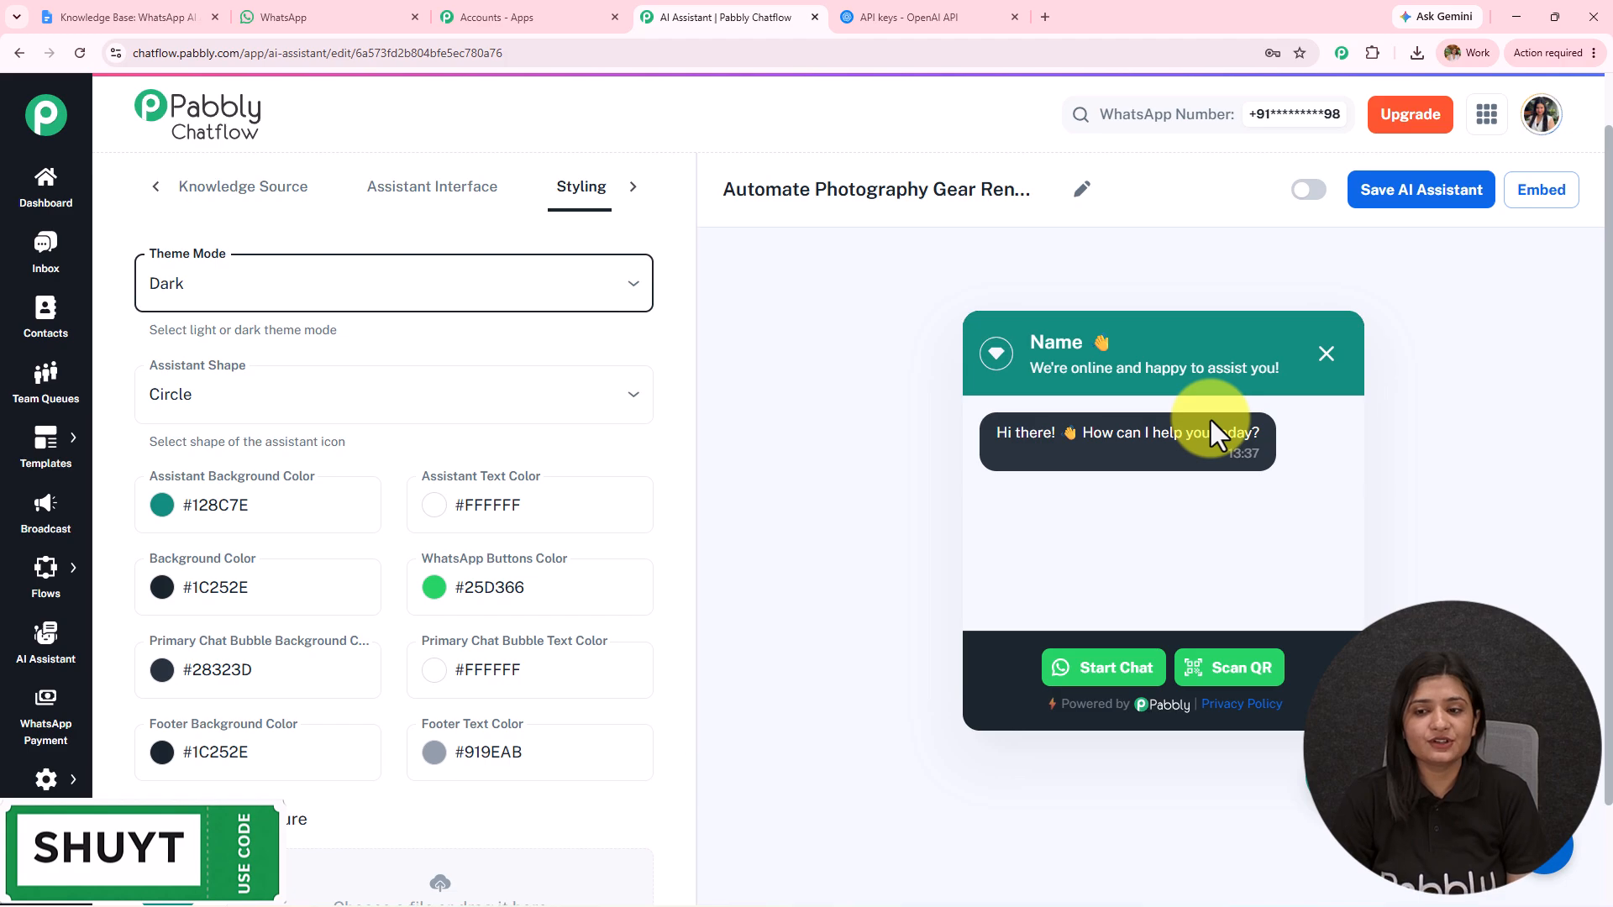
click(274, 283)
click(279, 336)
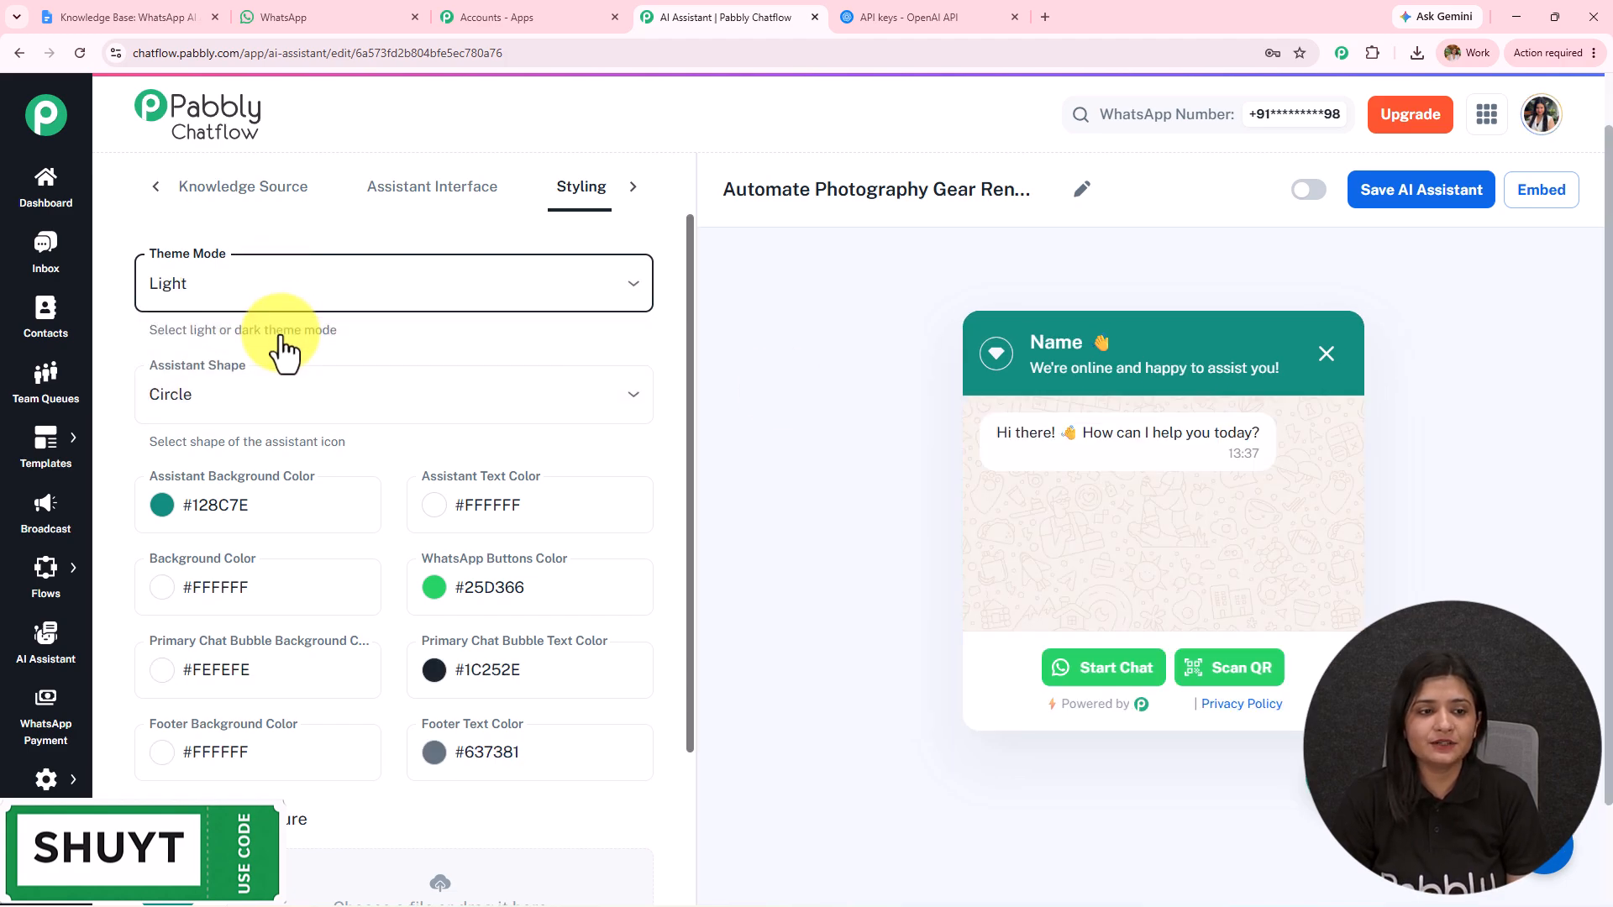
Step: Review the assistant shape choices, keeping Circle, and examine the color settings and the header, assistant and background picture options
scroll(279, 331, down, 1)
click(278, 312)
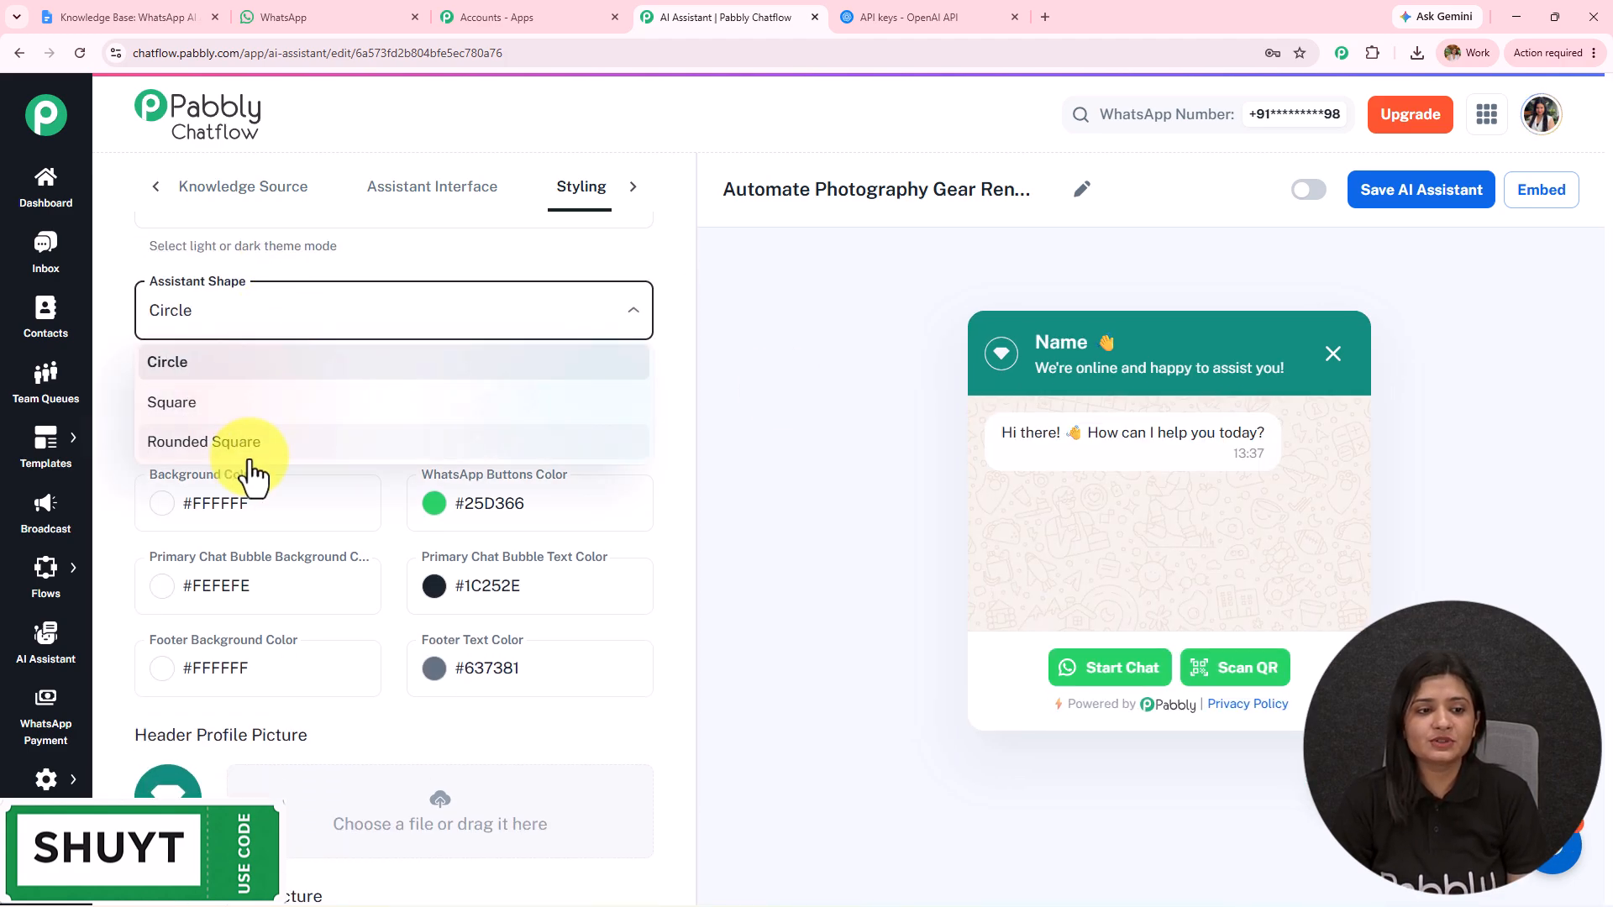
click(244, 369)
scroll(244, 371, down, 3)
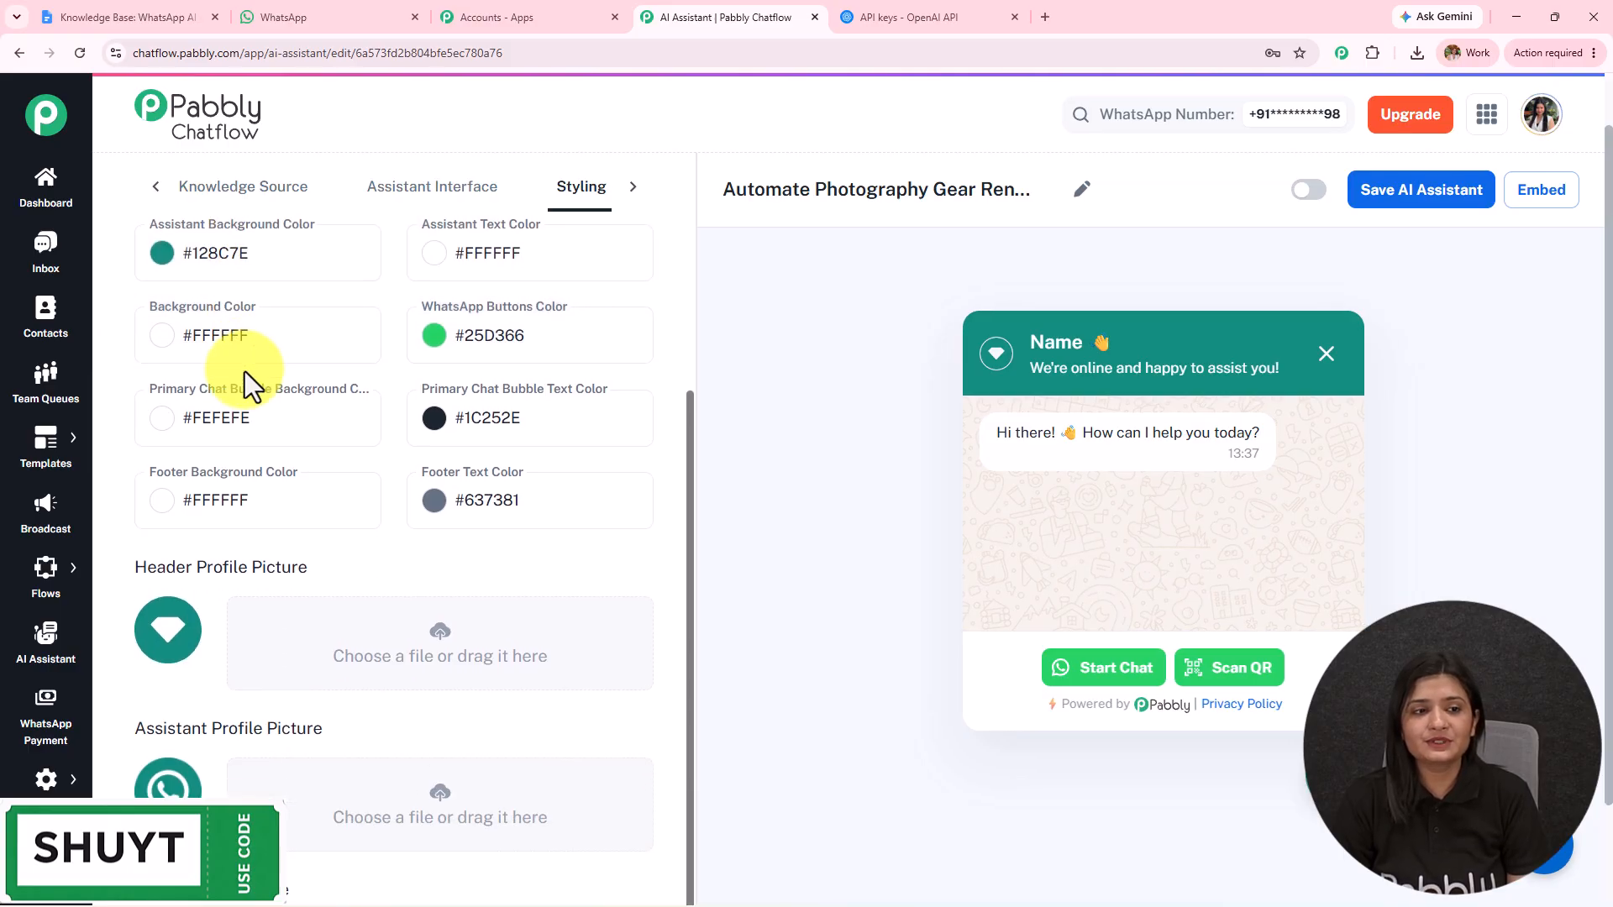
scroll(244, 371, up, 1)
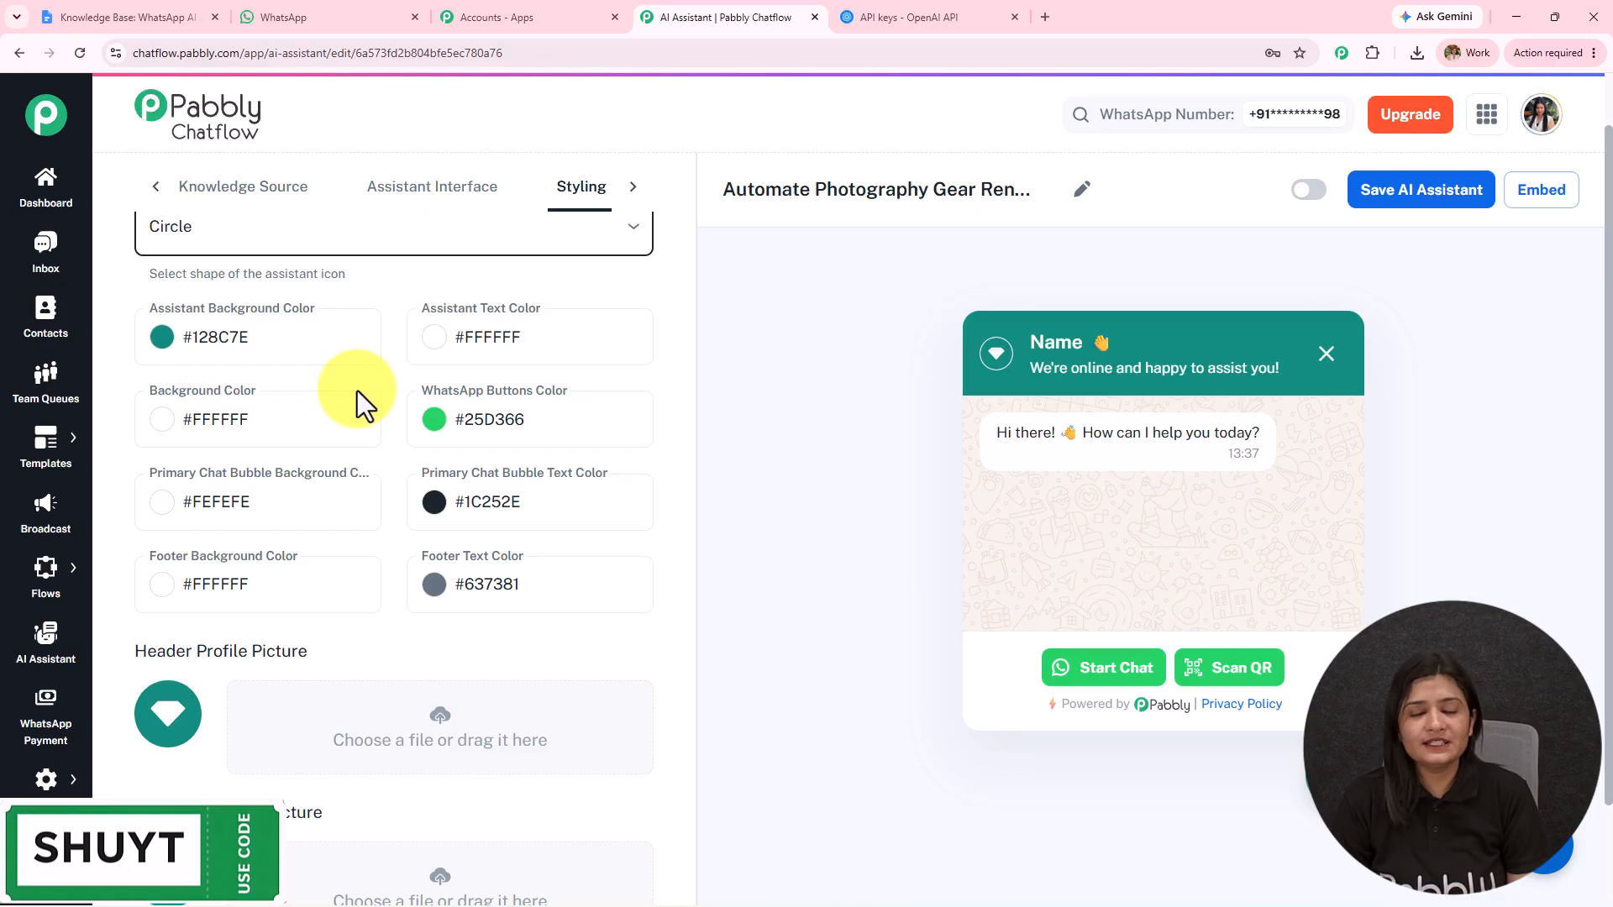
scroll(518, 502, down, 5)
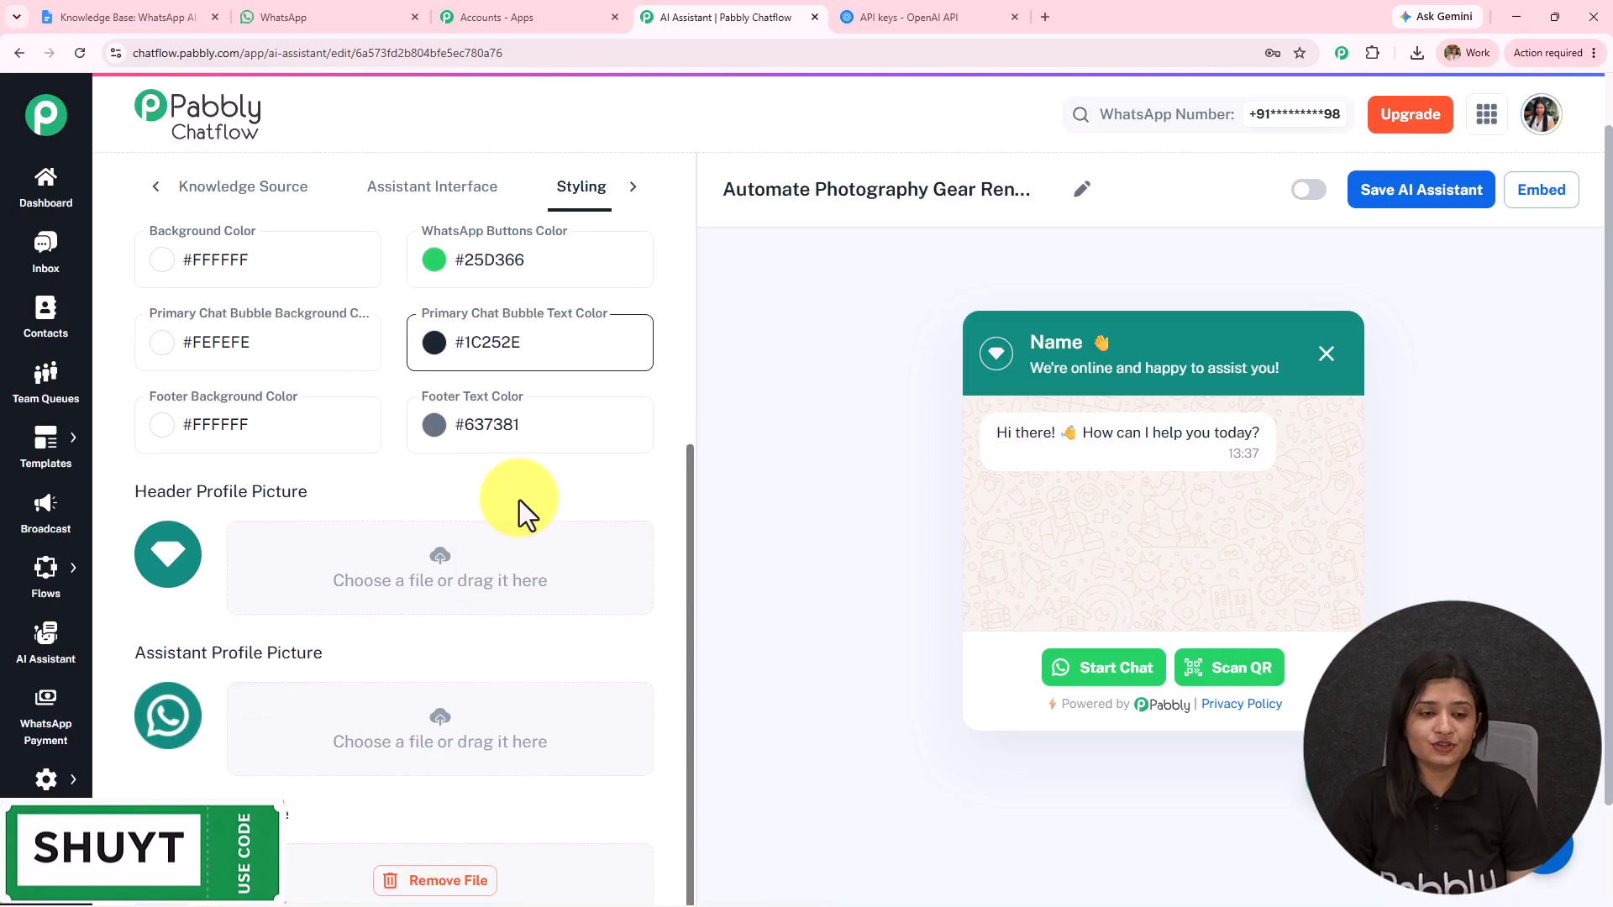
drag(129, 370, 307, 371)
drag(147, 531, 322, 531)
drag(146, 692, 380, 688)
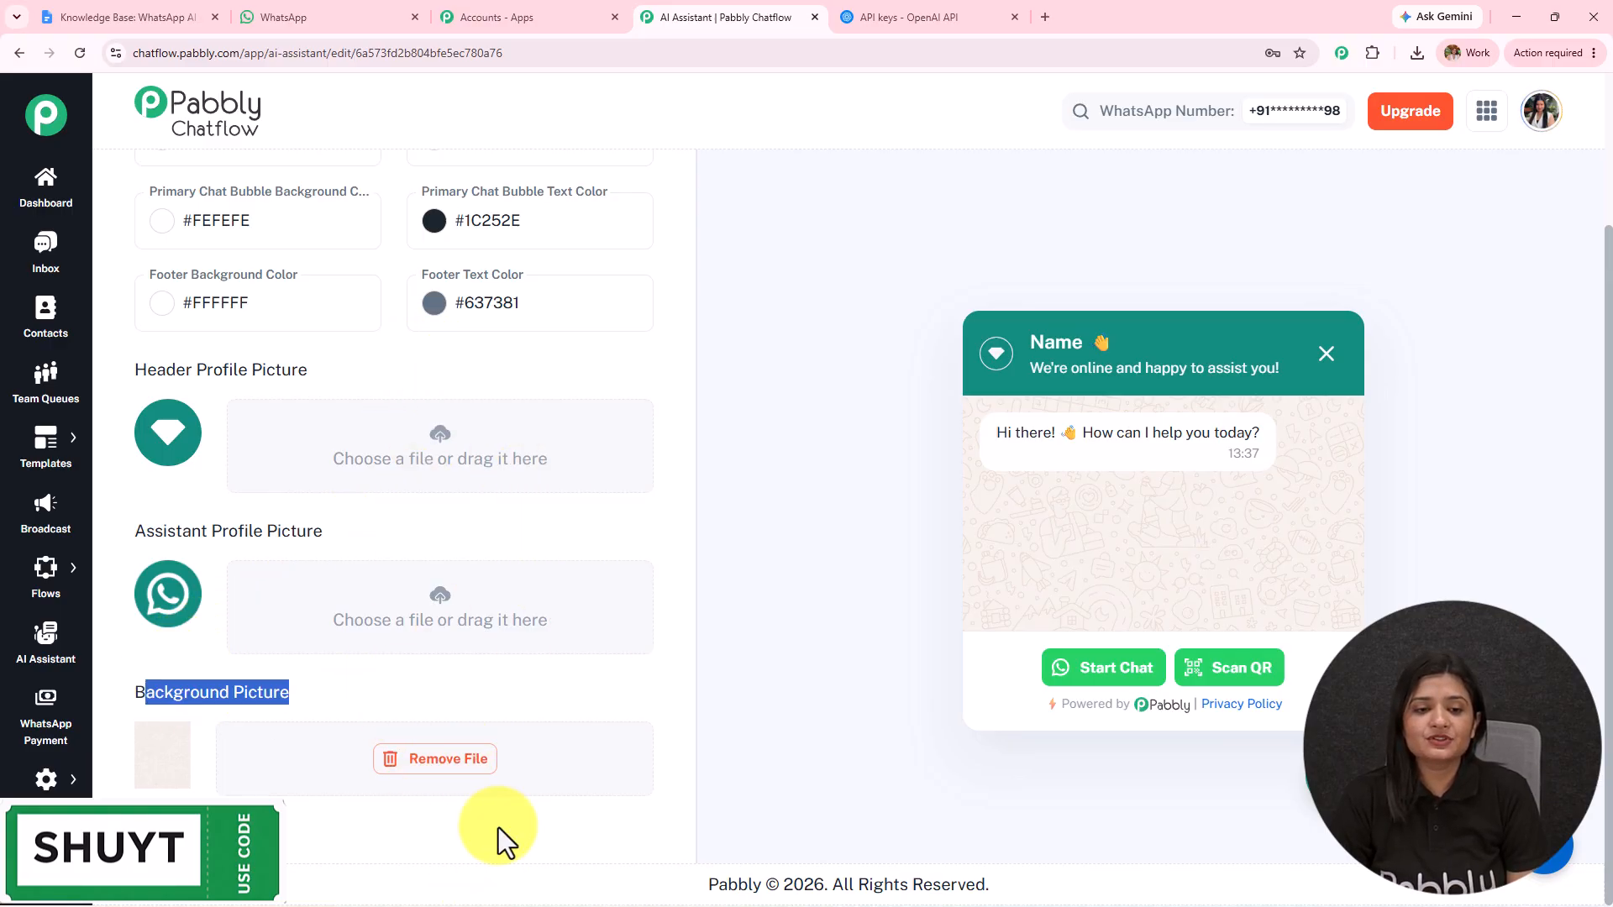
Step: Activate the photography gear rental assistant and save it
scroll(1603, 306, up, 2)
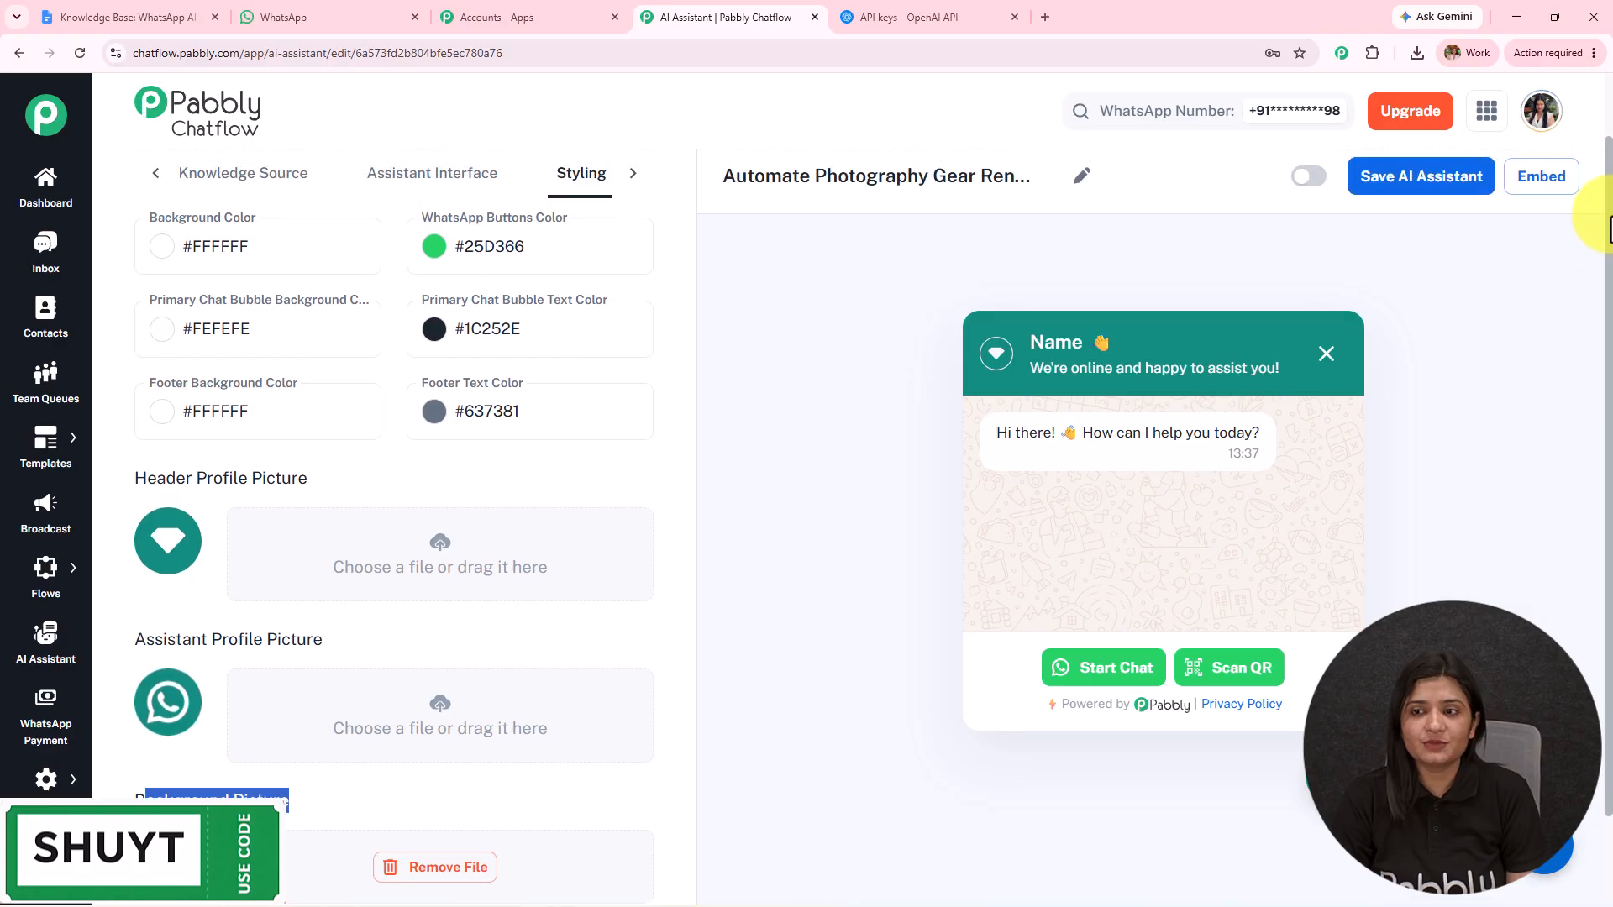
click(1315, 178)
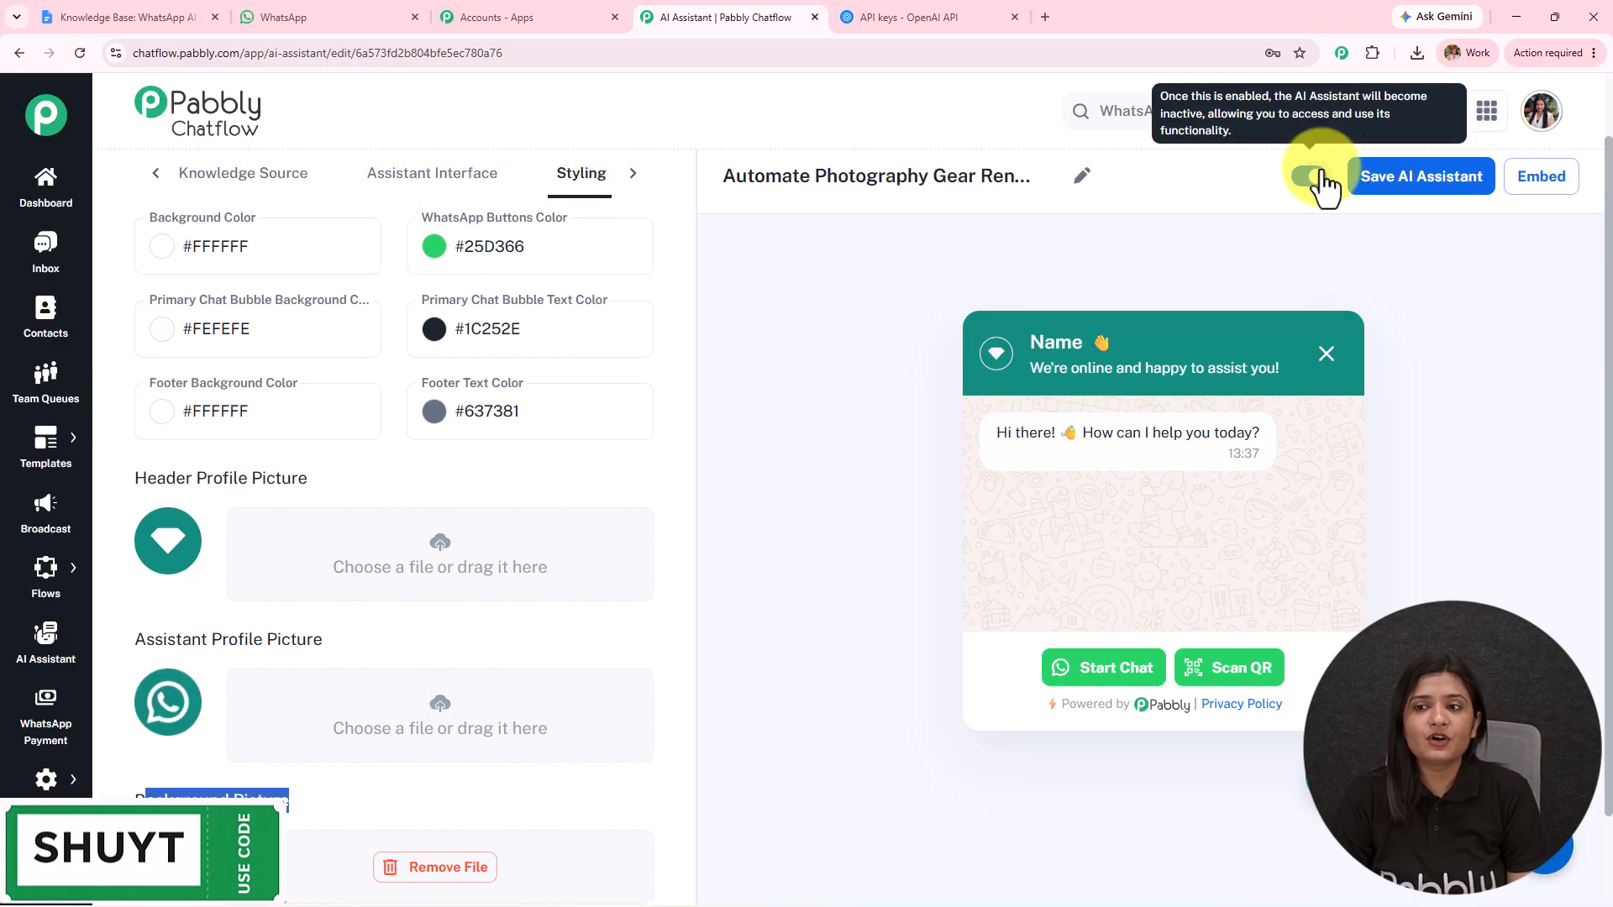
click(1421, 180)
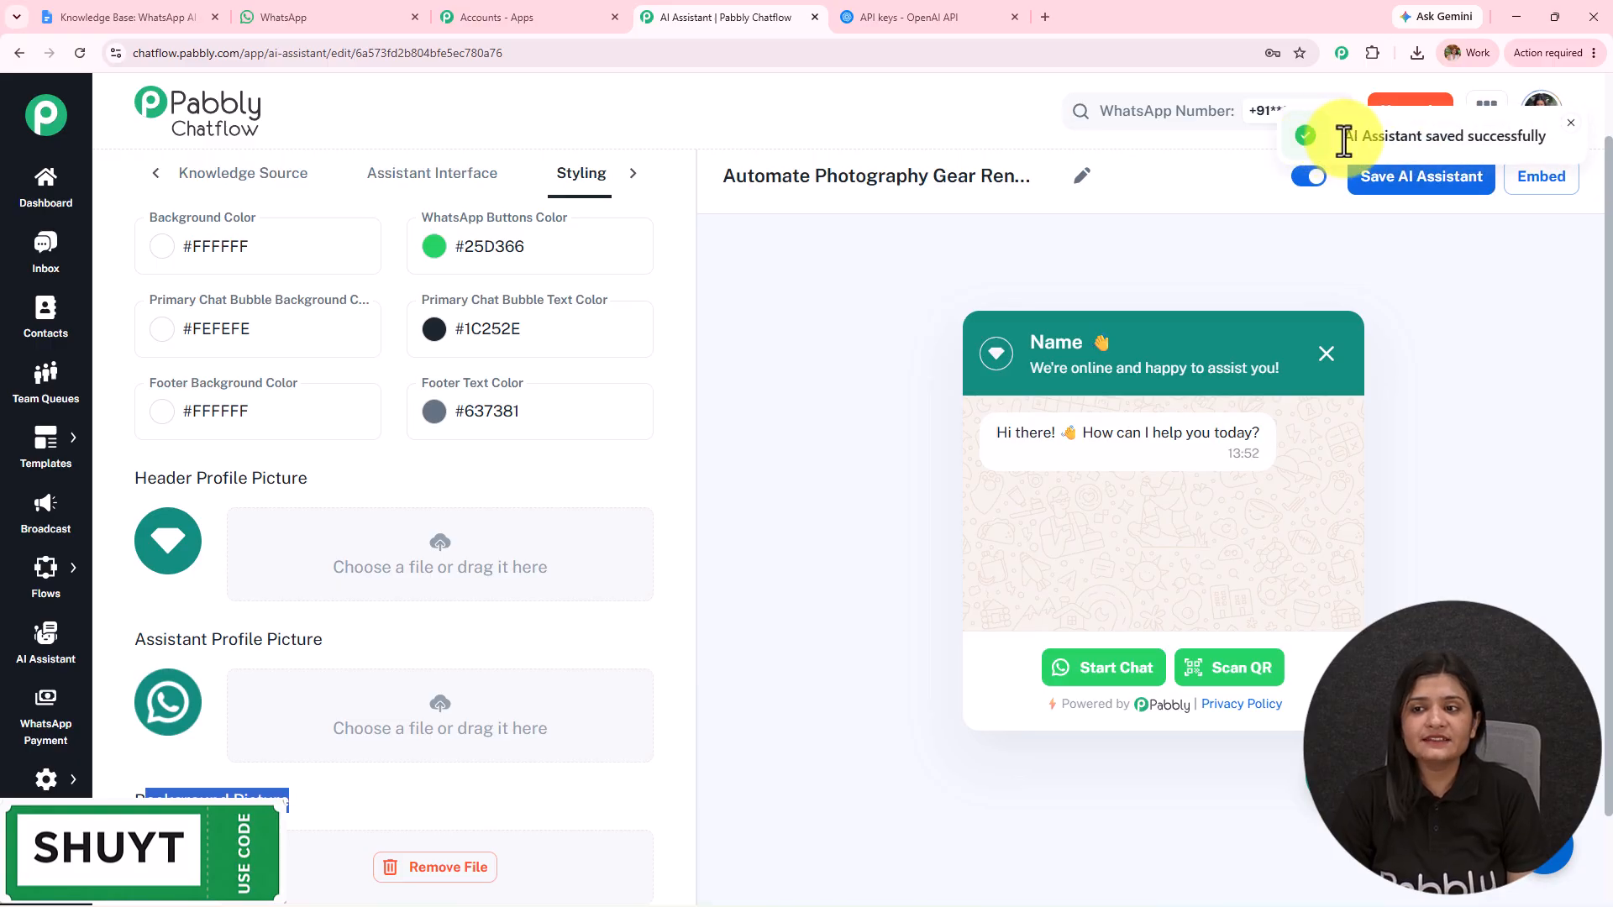
drag(1341, 137, 1588, 139)
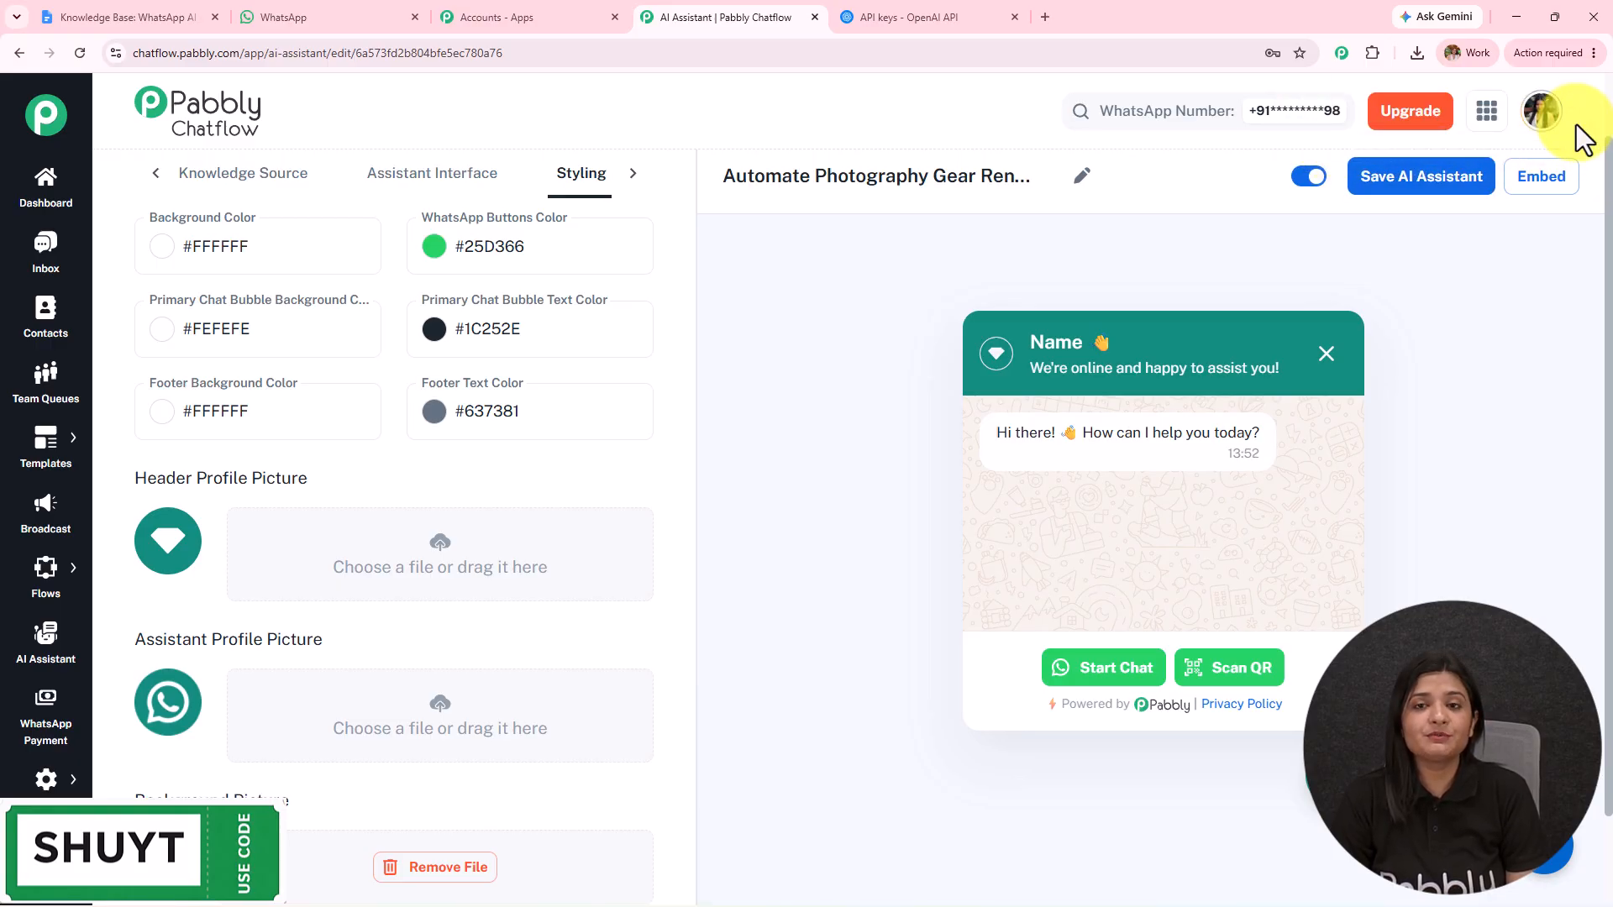
Step: View the assistant's website embed script and close the dialog
click(1538, 178)
drag(663, 510, 497, 345)
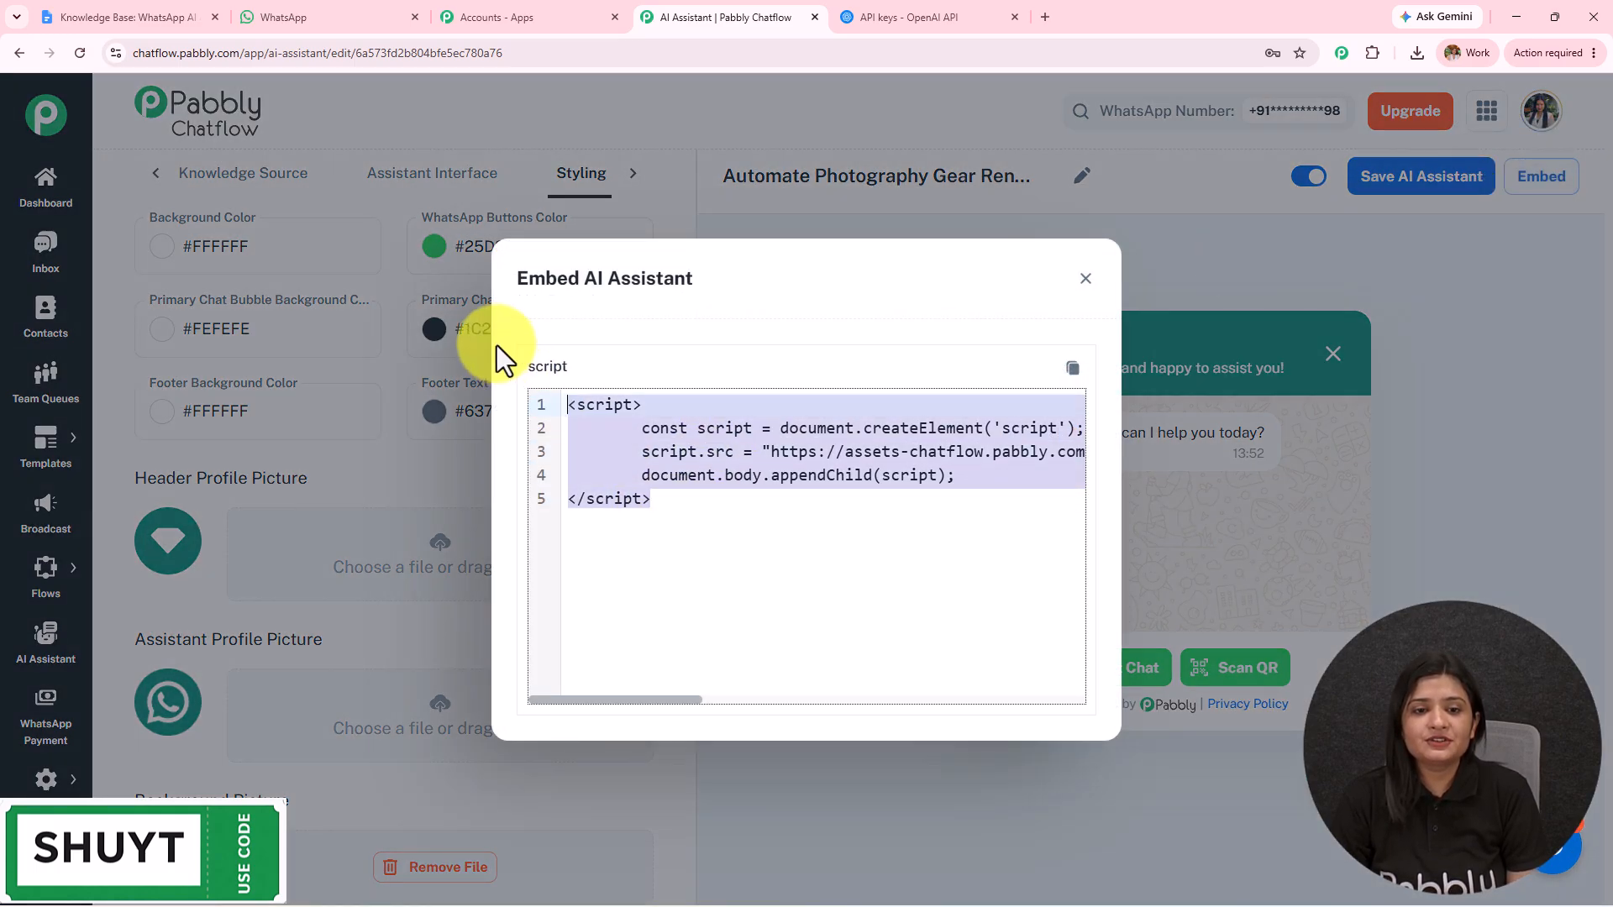
click(1086, 279)
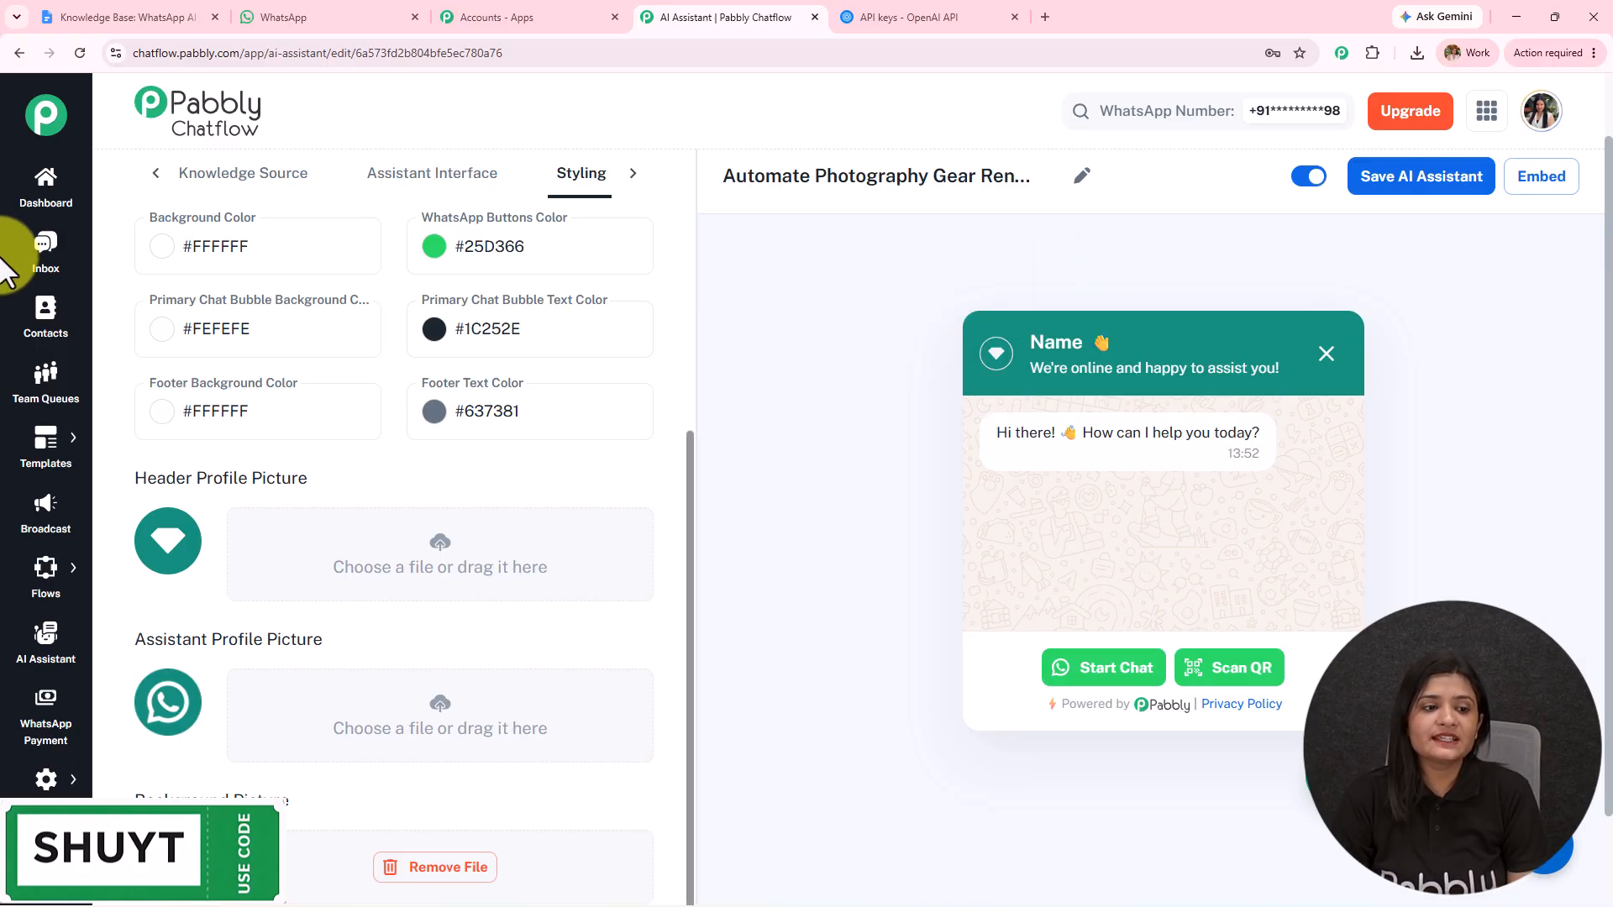
Step: Open the Inbox in a new tab and enable the "Automate Photography Gear Rentals via WhatsApp" assistant for the Demo chat
mouse_move(15, 777)
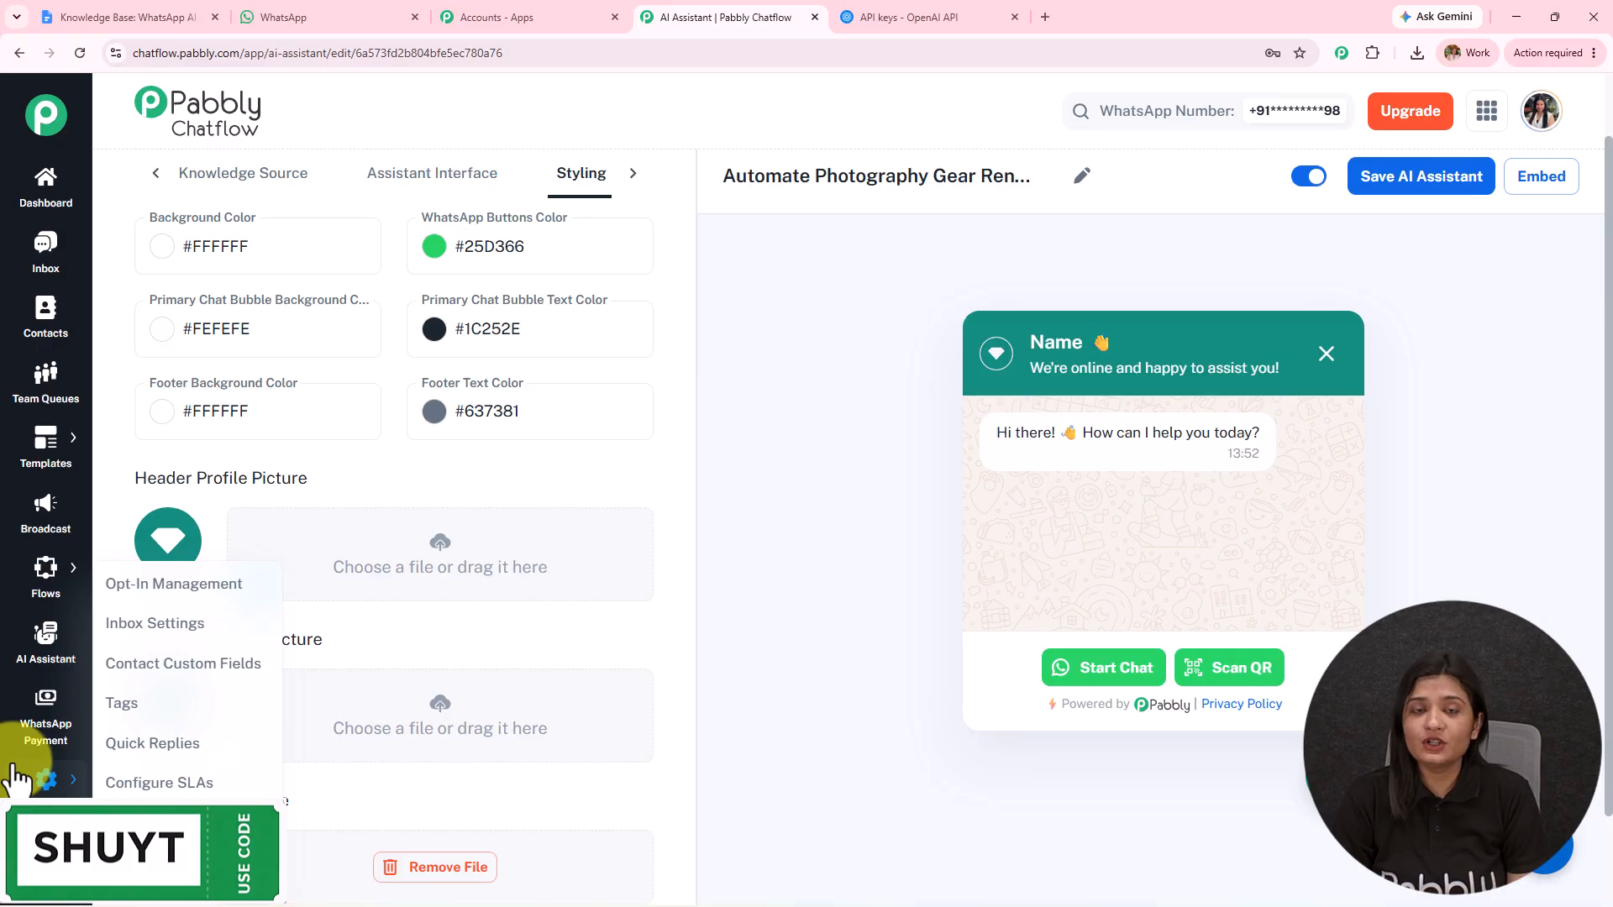
ctrl+click(36, 255)
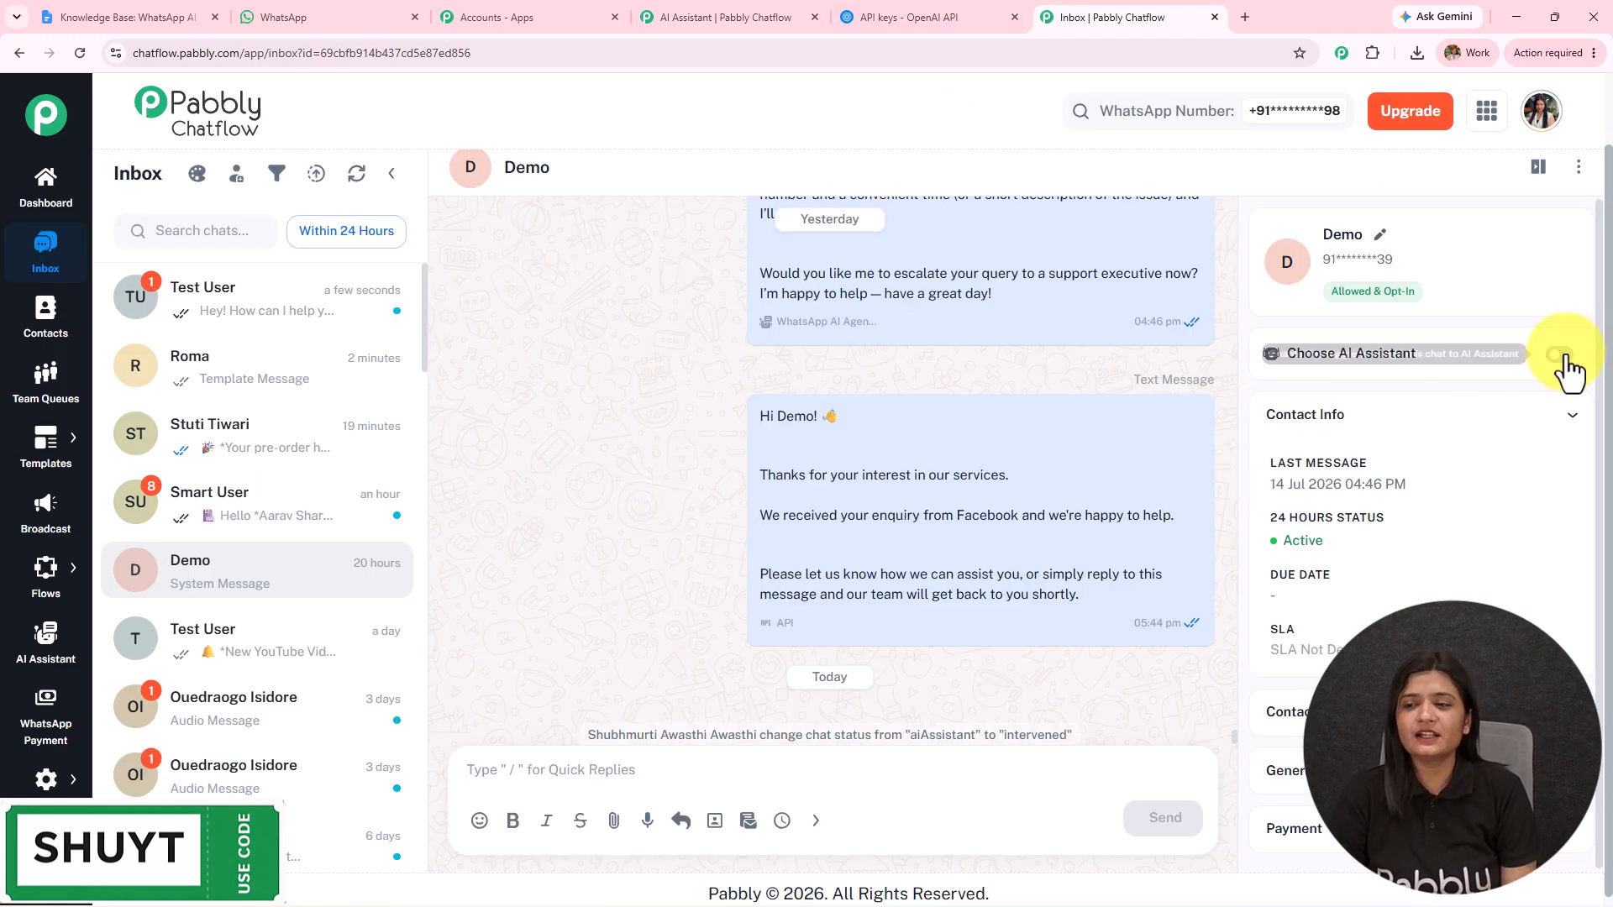
click(1560, 356)
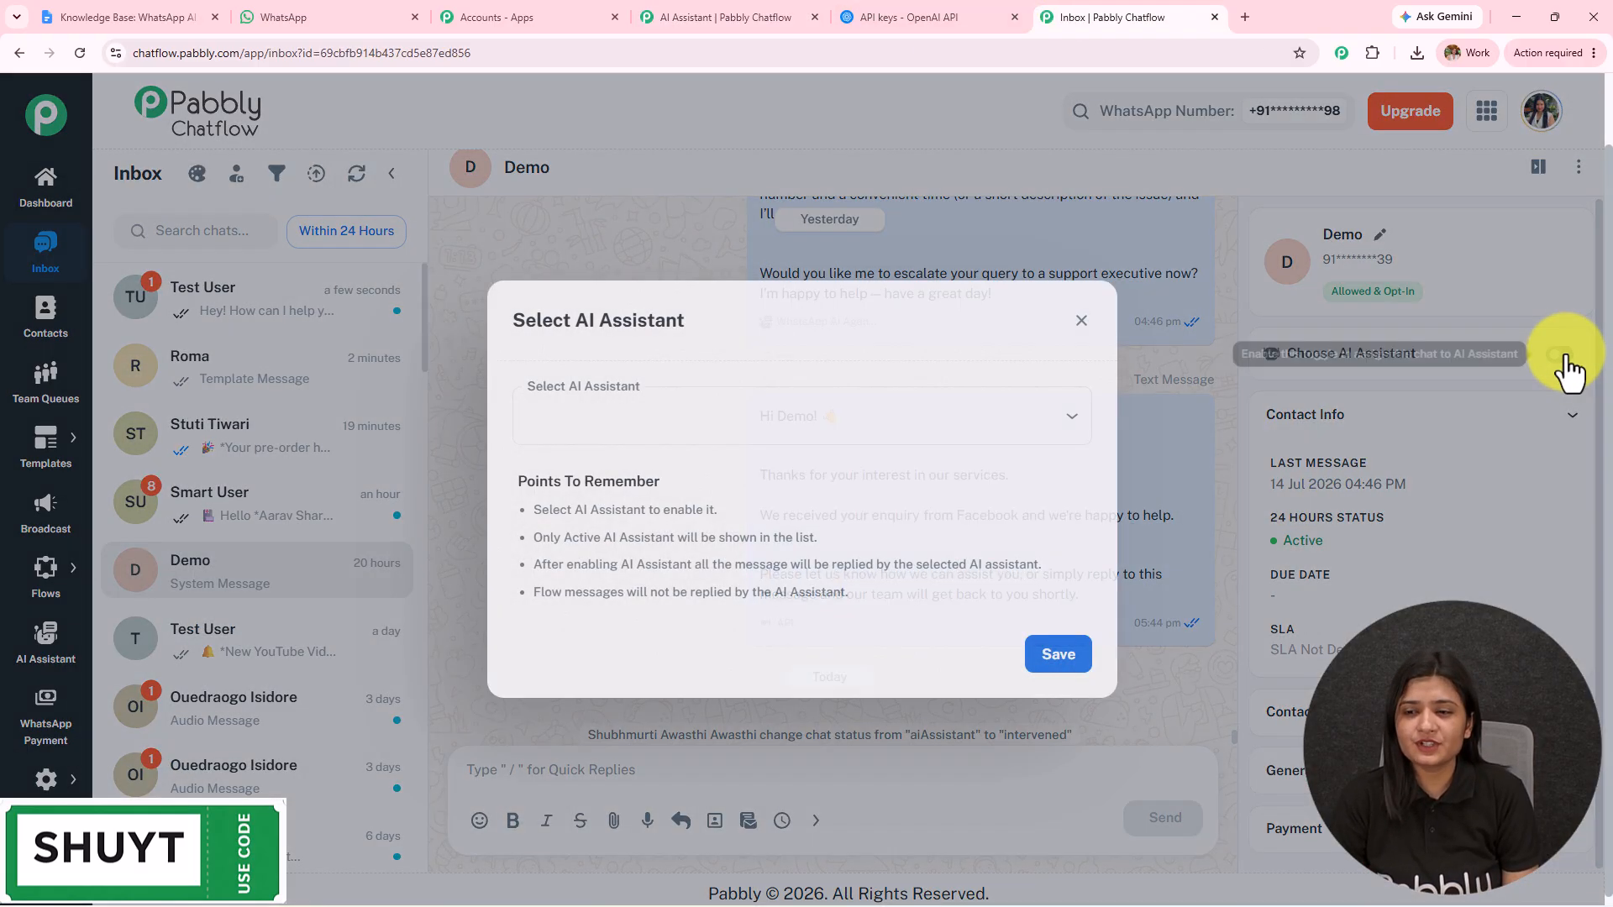
click(735, 428)
click(731, 468)
click(731, 425)
click(857, 428)
click(1074, 659)
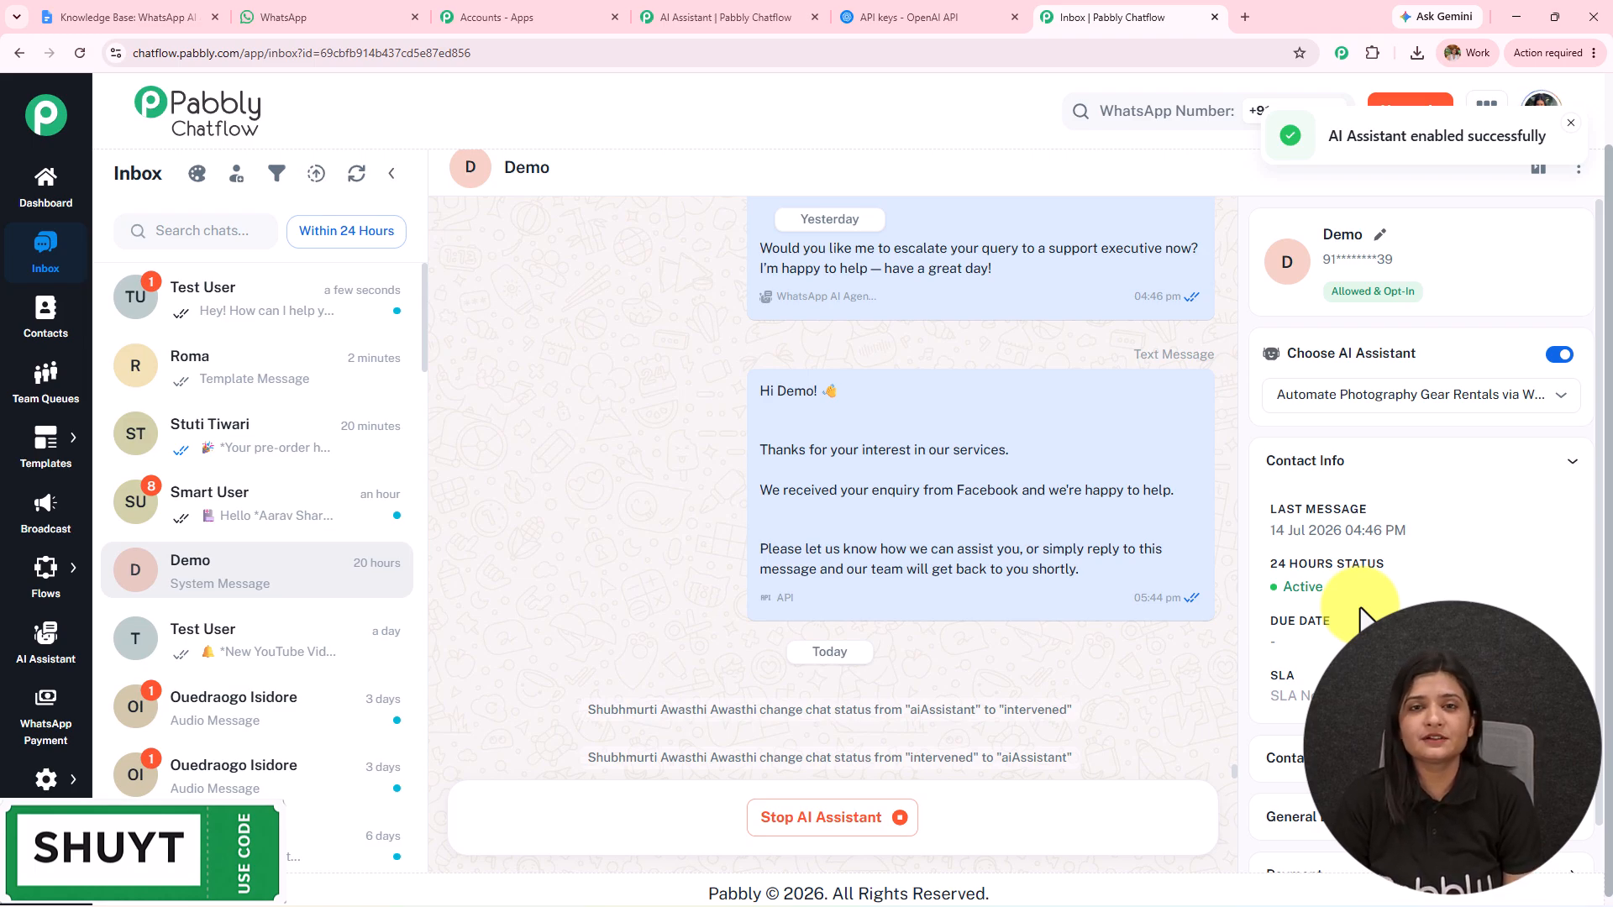
Step: Open the Inbox Settings and go to the AI Auto-Reply Settings section
mouse_move(38, 782)
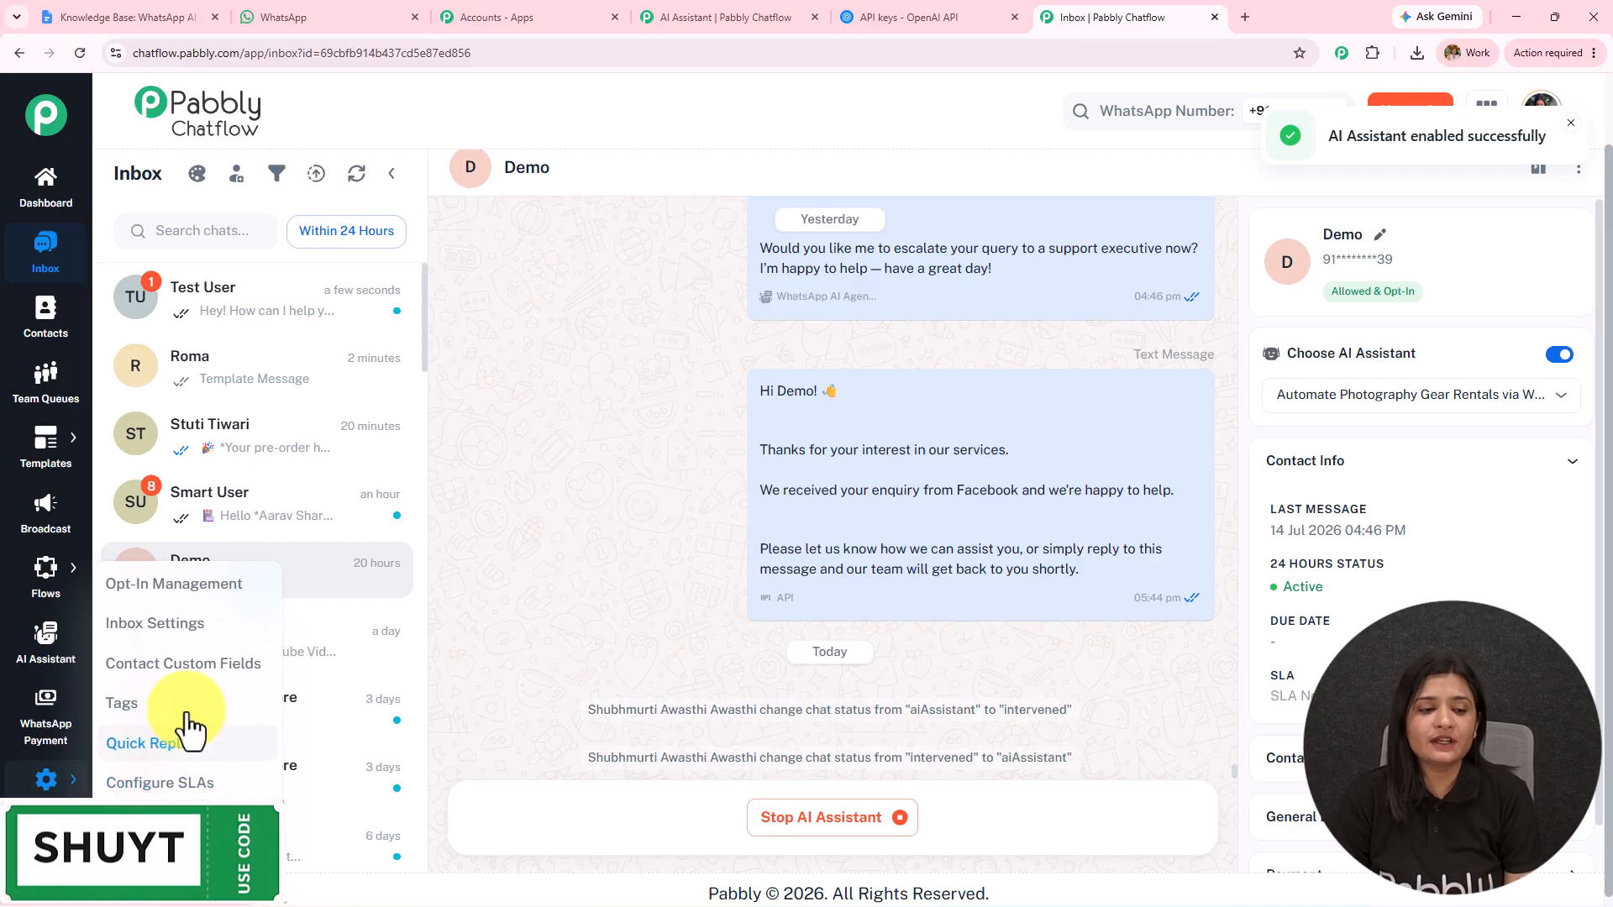
click(196, 623)
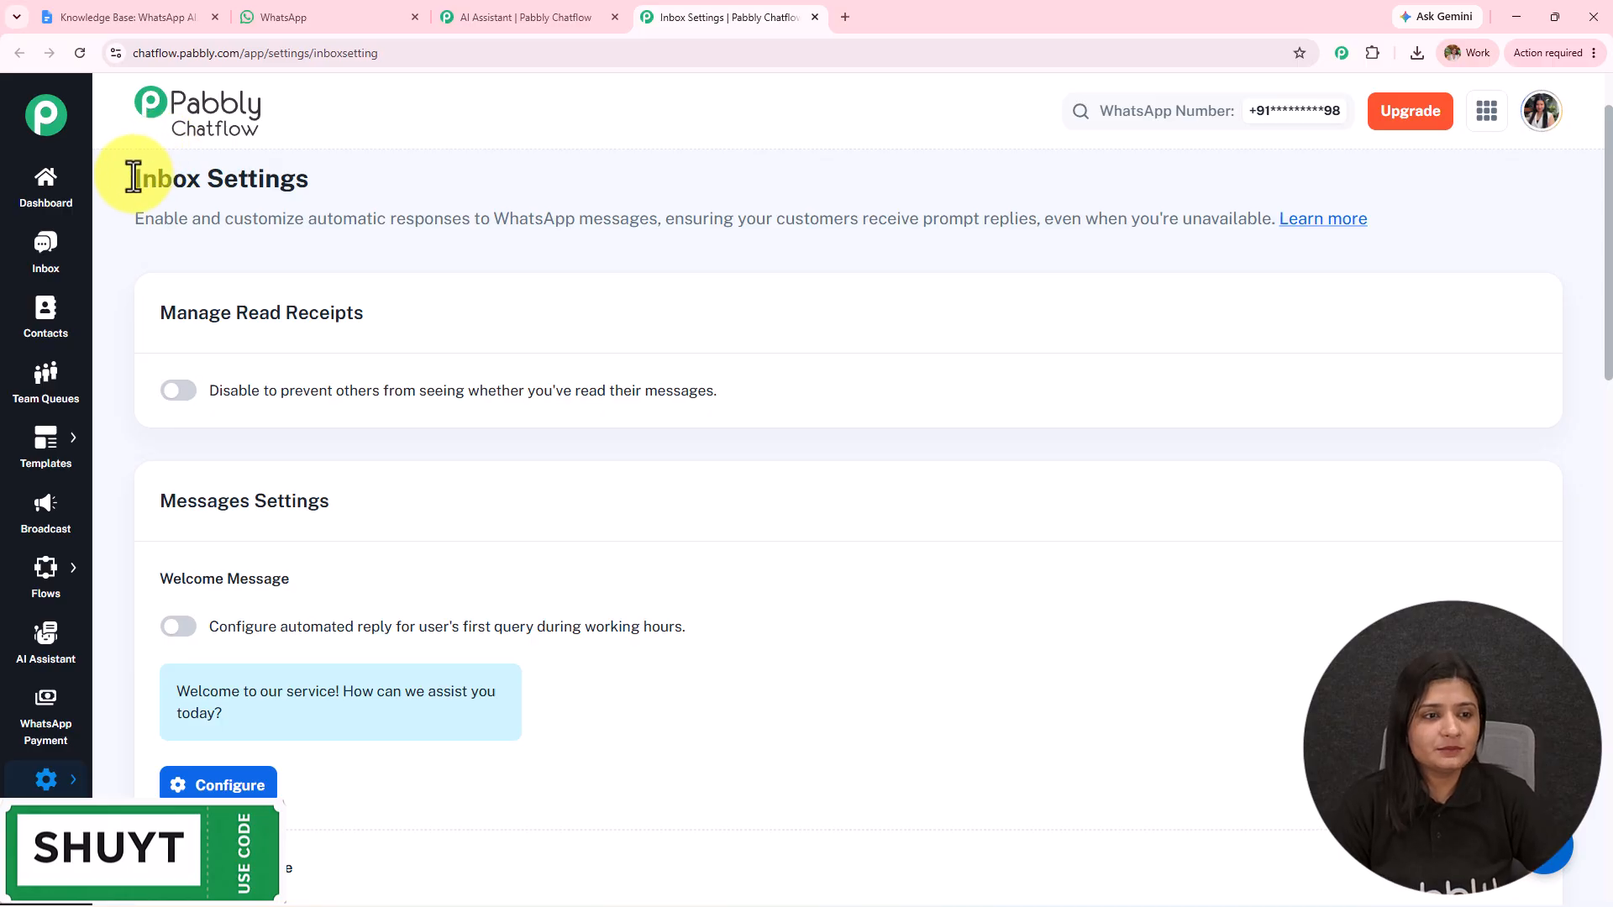
triple_click(135, 176)
scroll(471, 407, down, 10)
scroll(471, 406, down, 4)
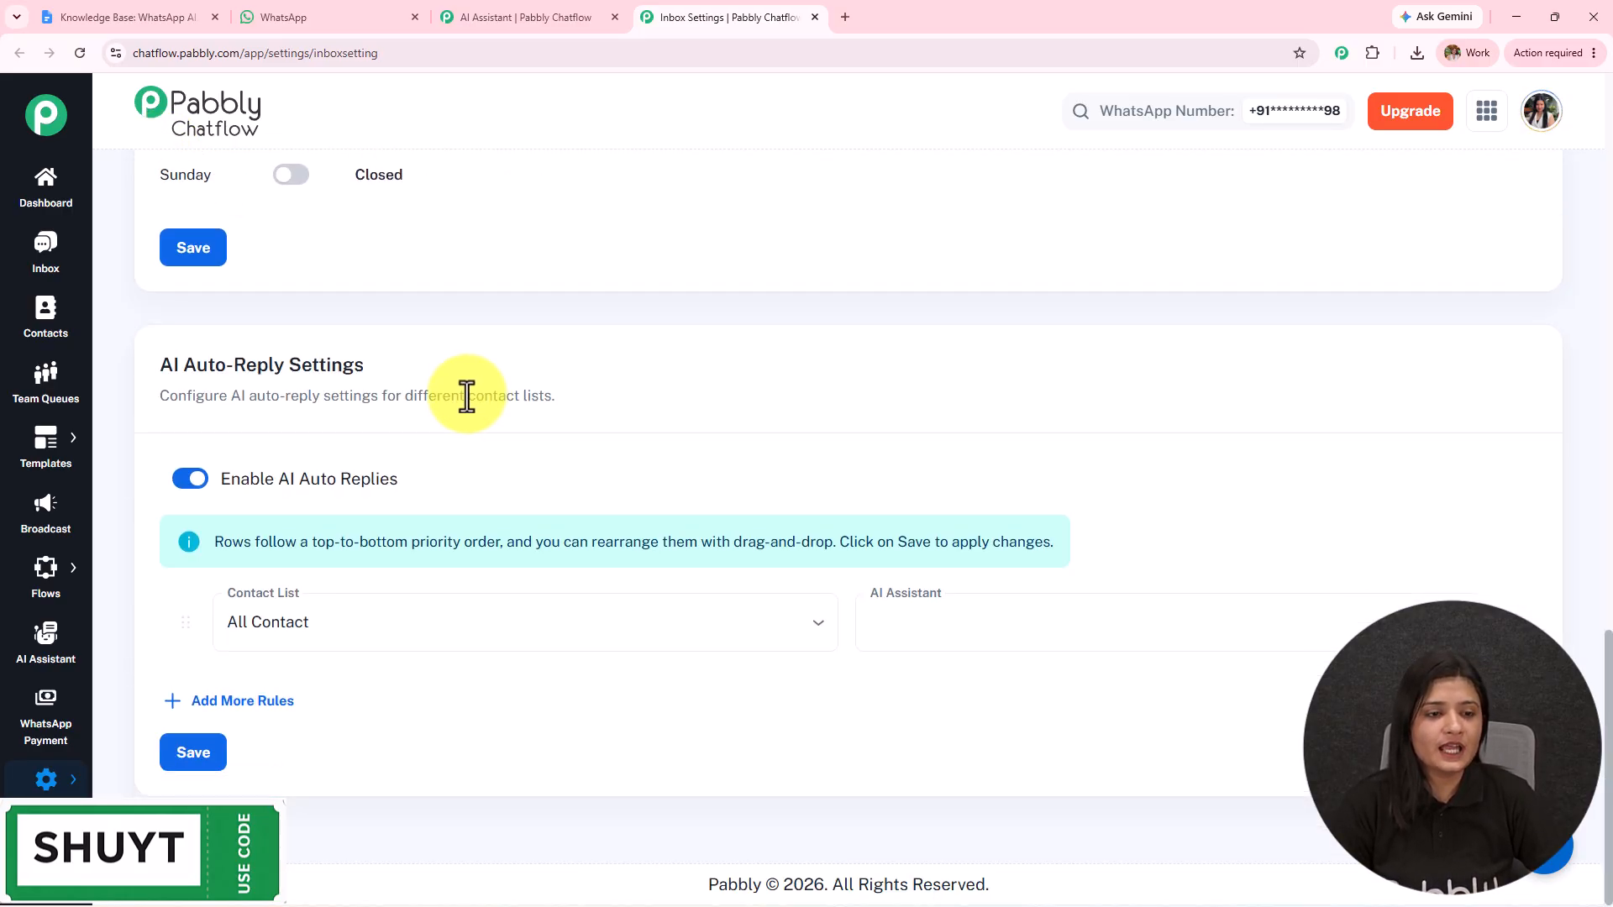
drag(168, 370, 386, 370)
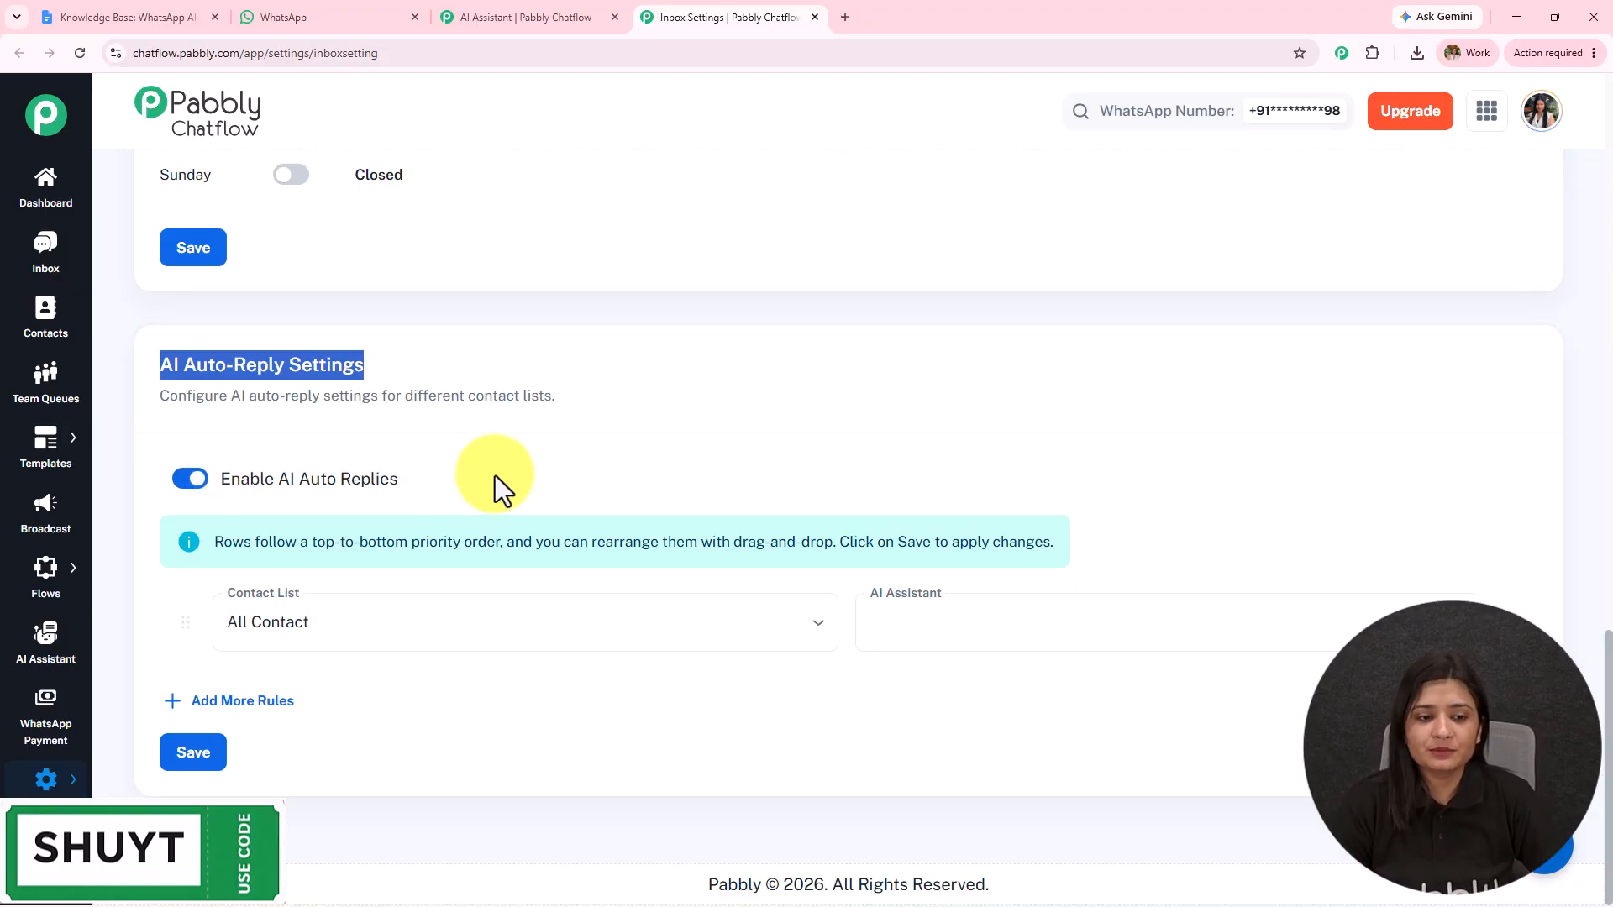
Step: Set the first auto-reply rule to the "Skincare Test" contact list with the "24/7 Smart Responses" assistant
click(329, 631)
click(327, 630)
click(915, 630)
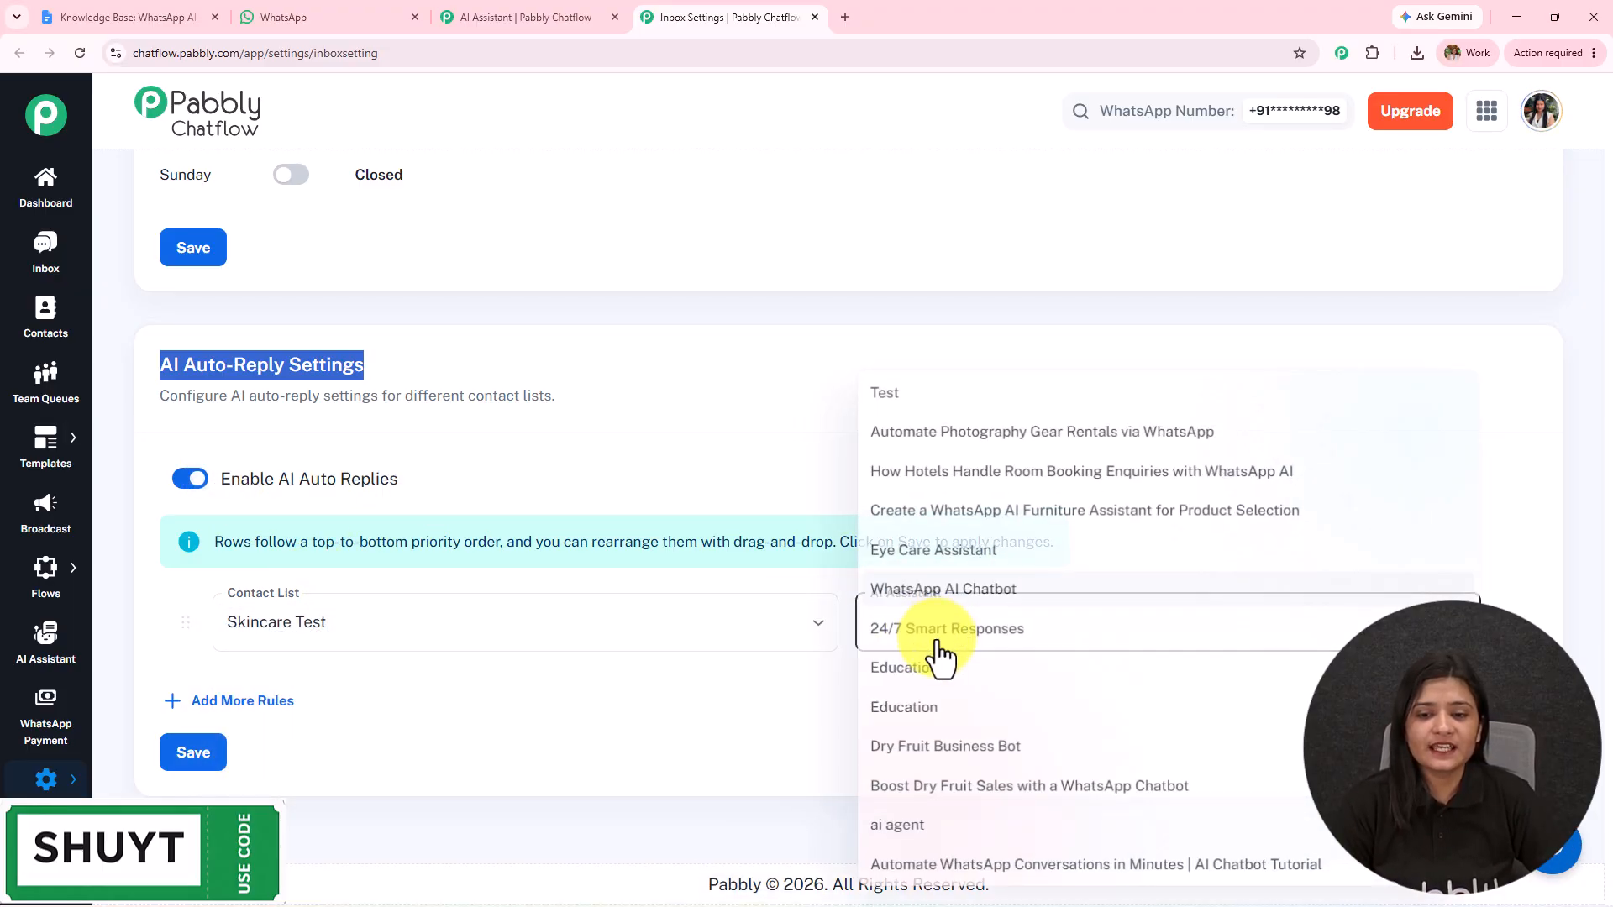
click(929, 626)
Step: Add a second auto-reply rule assigning the "Eye Care Assistant" to the "GROCERY DEALS" contact list
click(236, 700)
scroll(486, 414, down, 1)
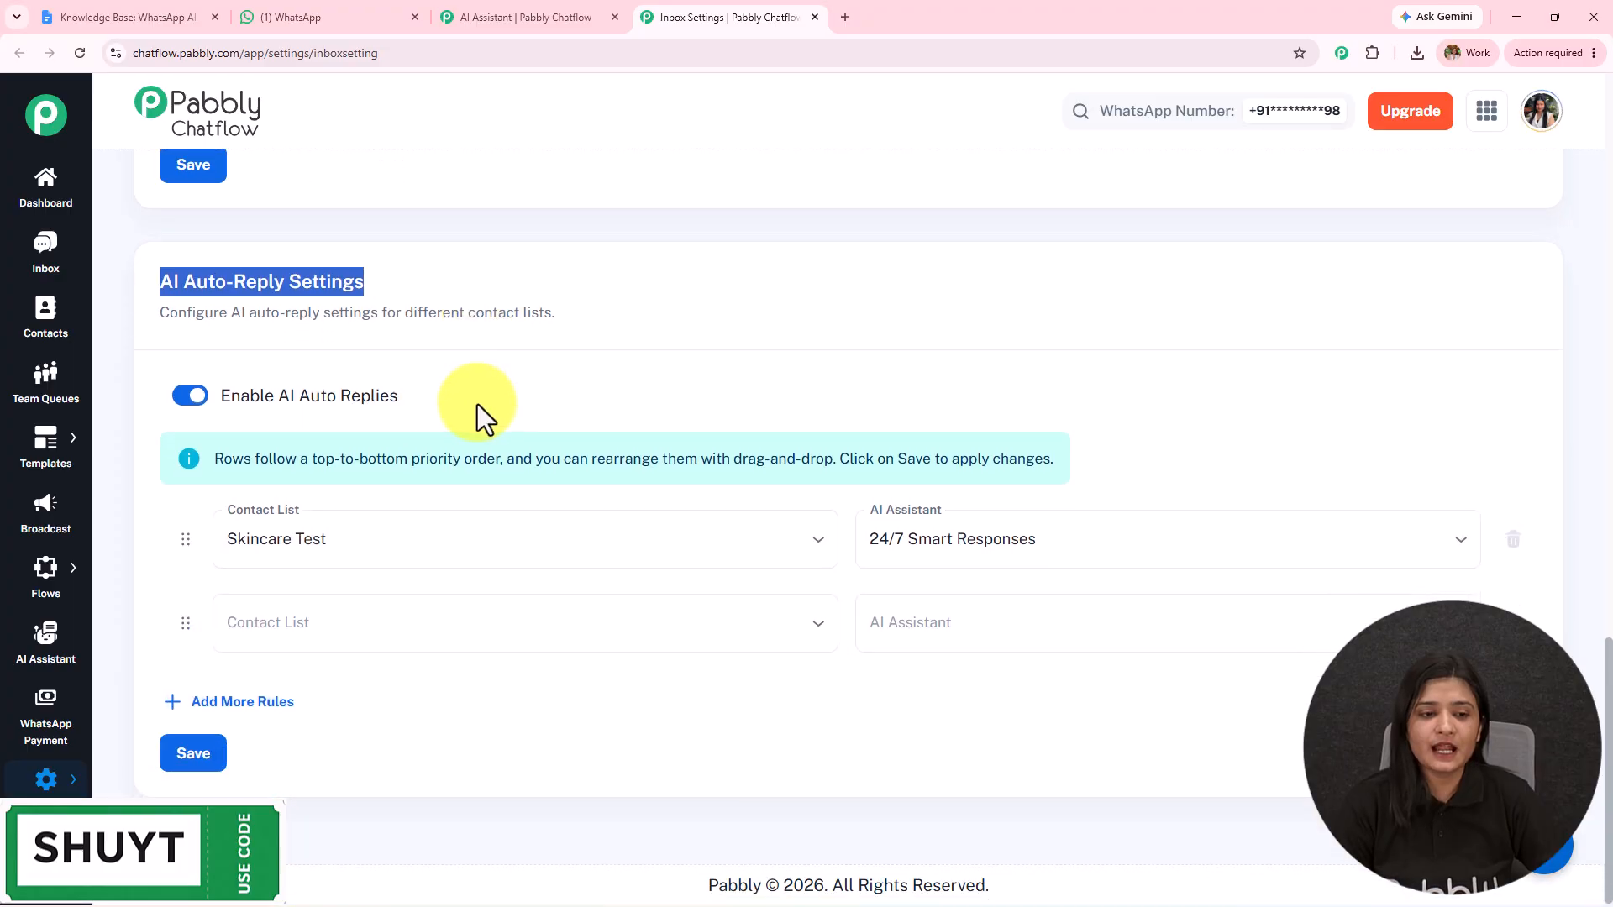
click(399, 622)
click(389, 685)
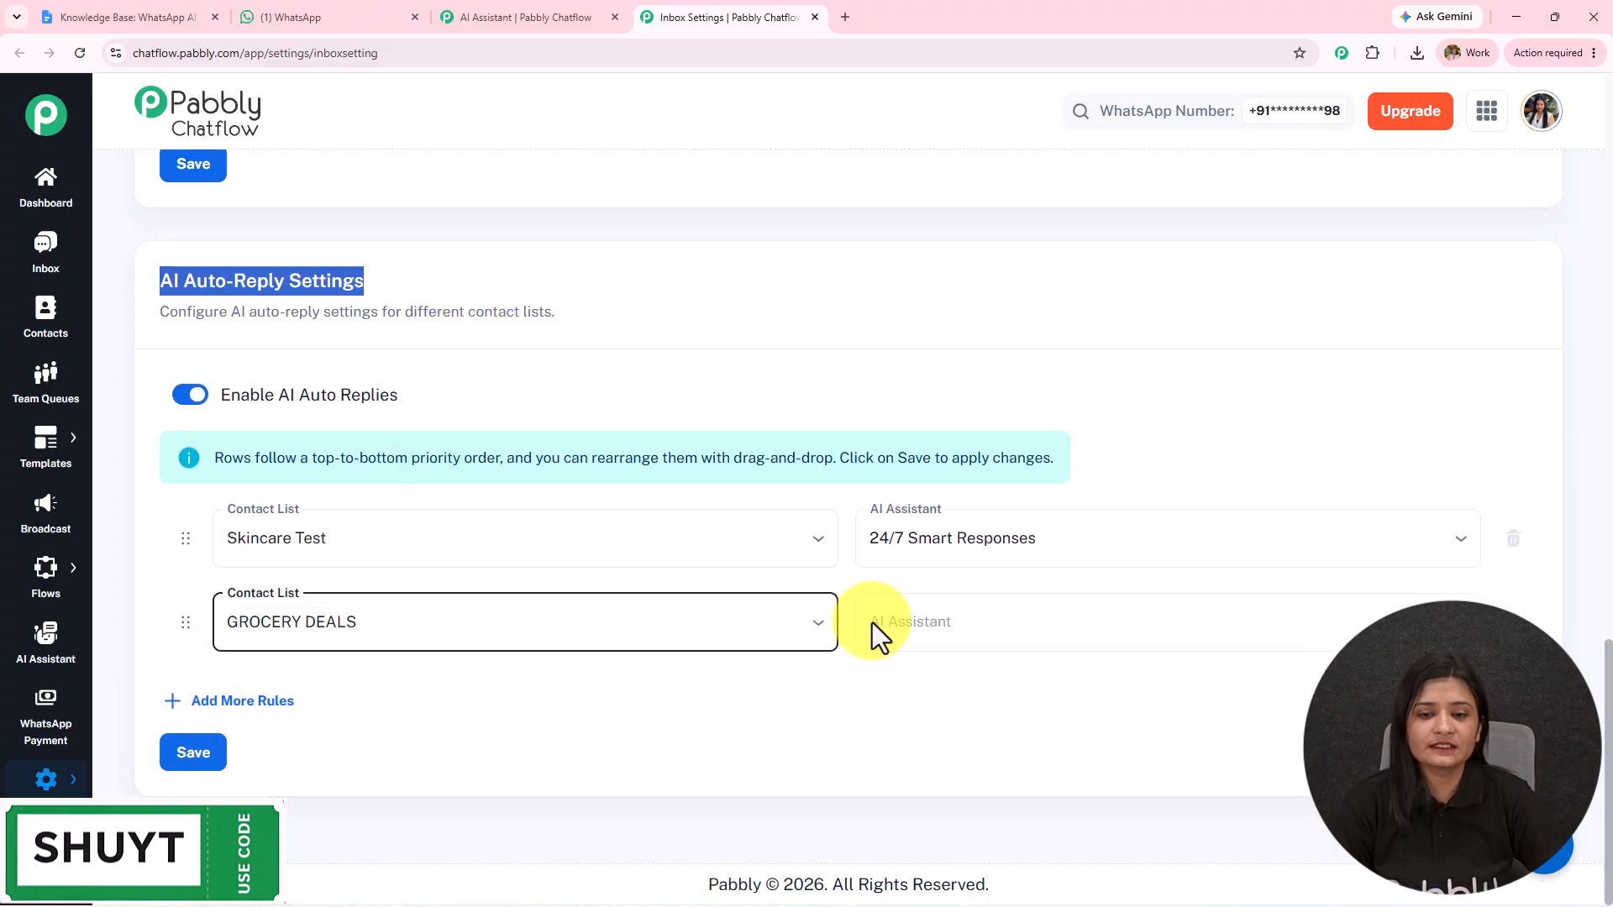
click(872, 622)
click(928, 555)
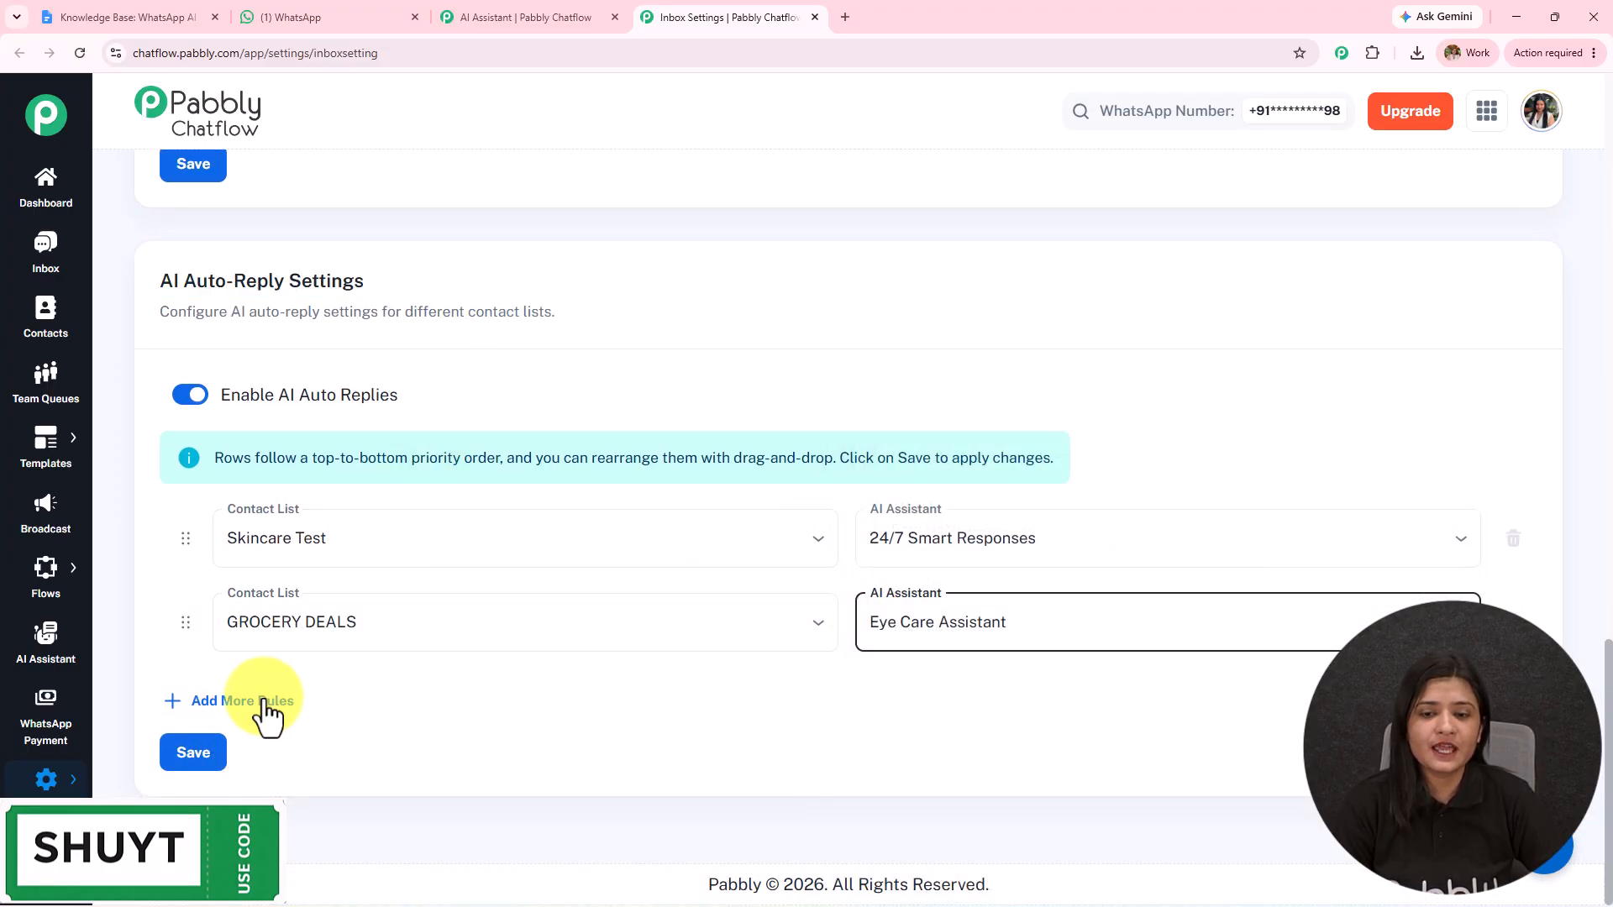
Step: Add a third auto-reply rule assigning "Create a WhatsApp AI Furniture Assistant for Product Selection" to "All Contact"
click(253, 702)
click(259, 710)
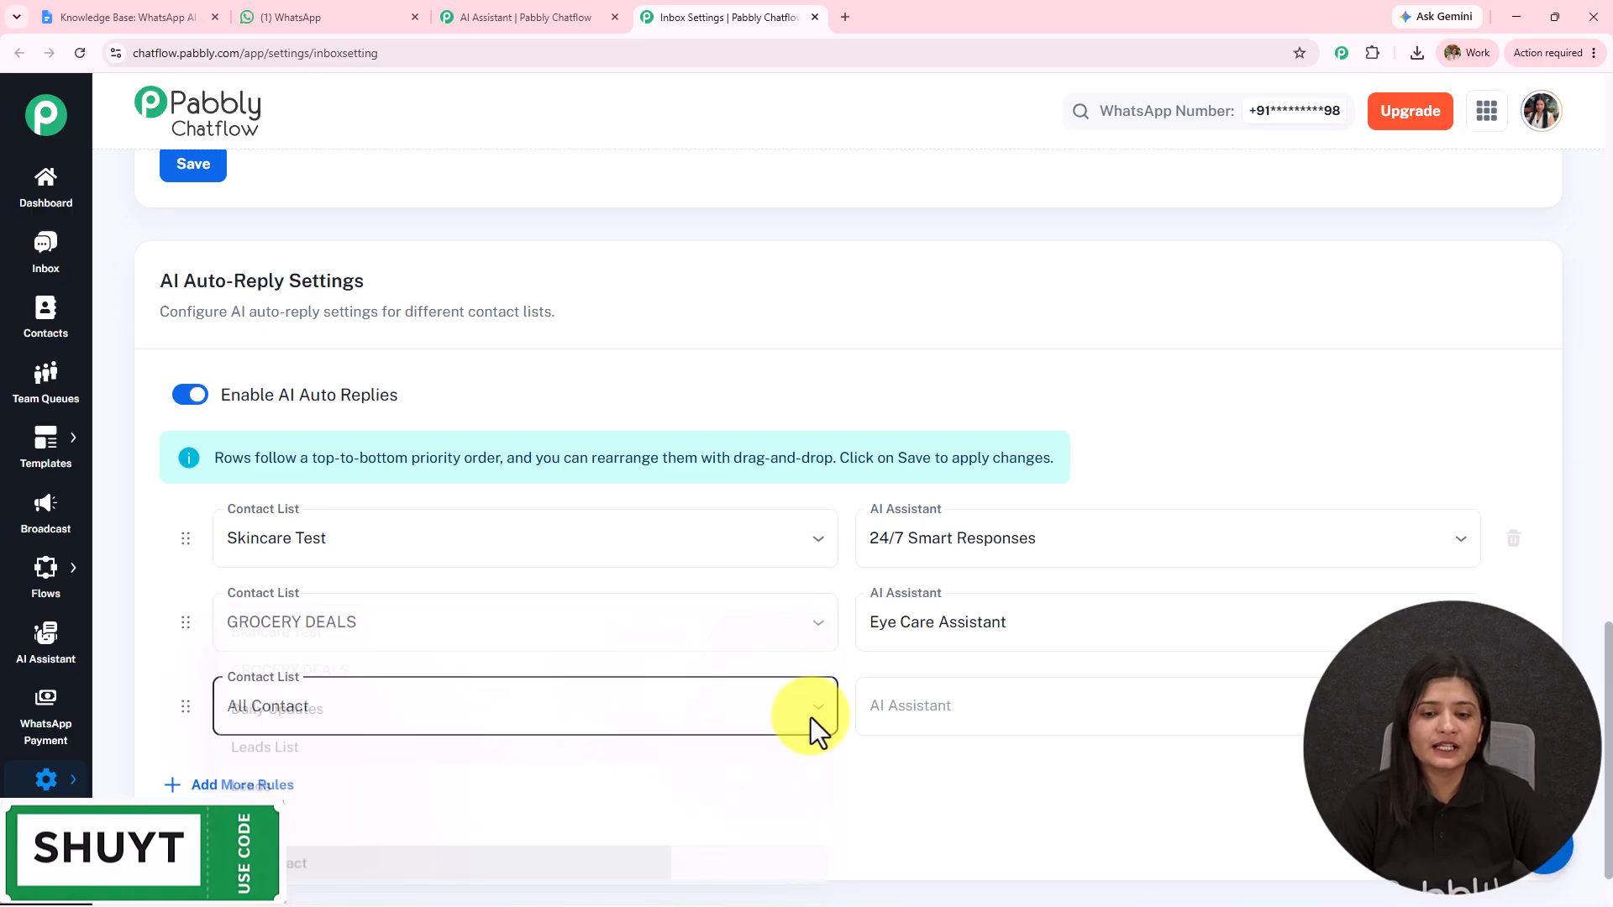
click(893, 718)
click(1090, 509)
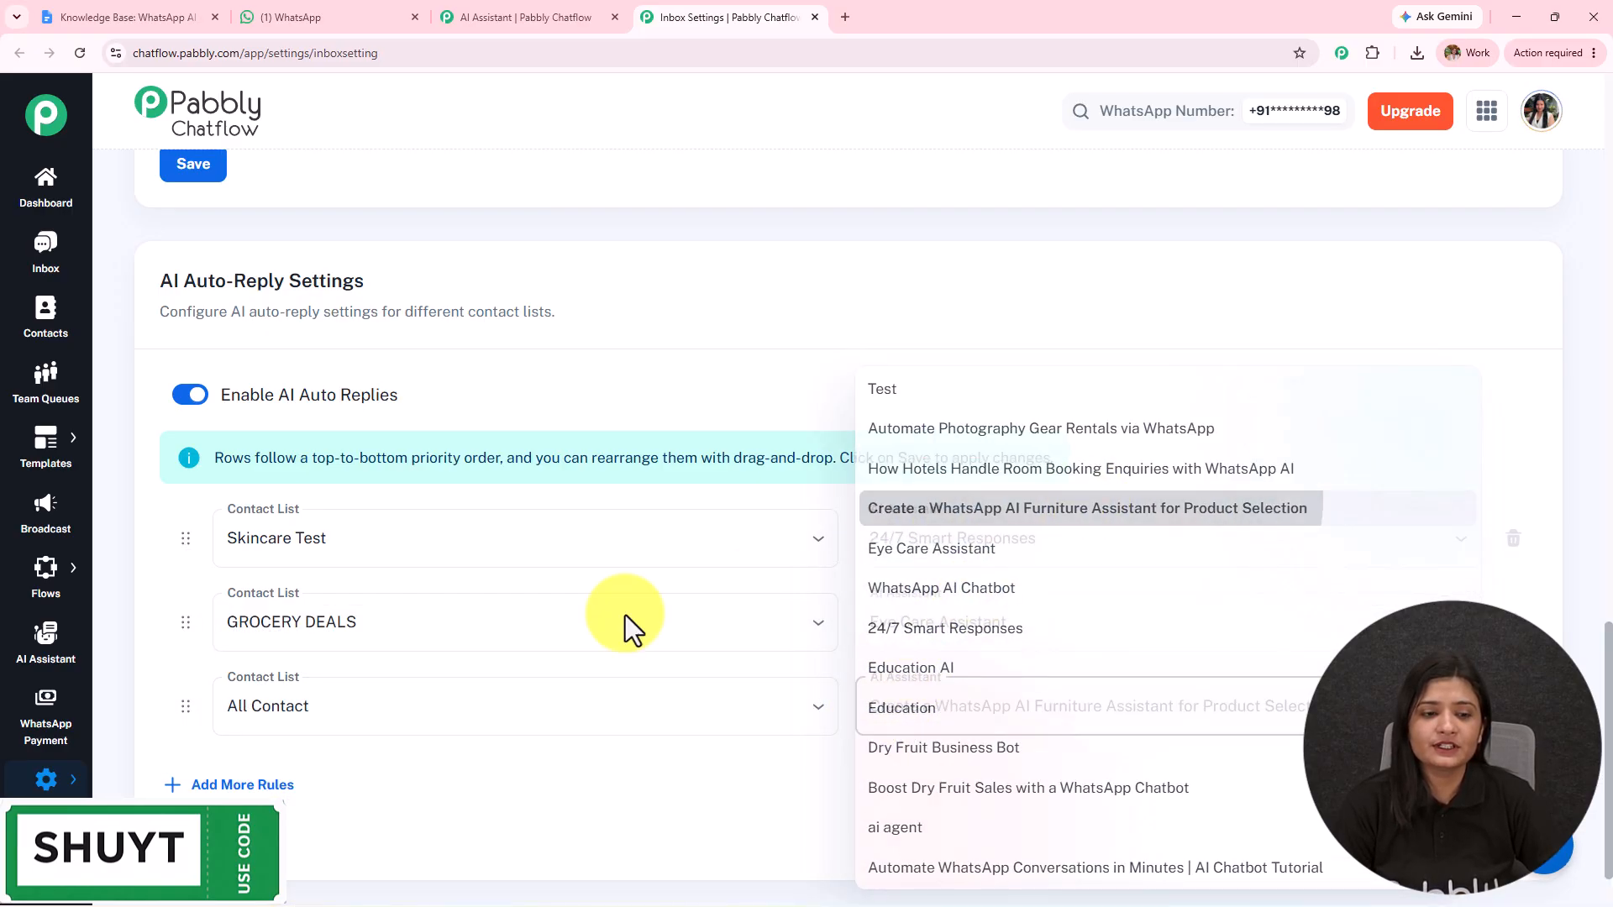